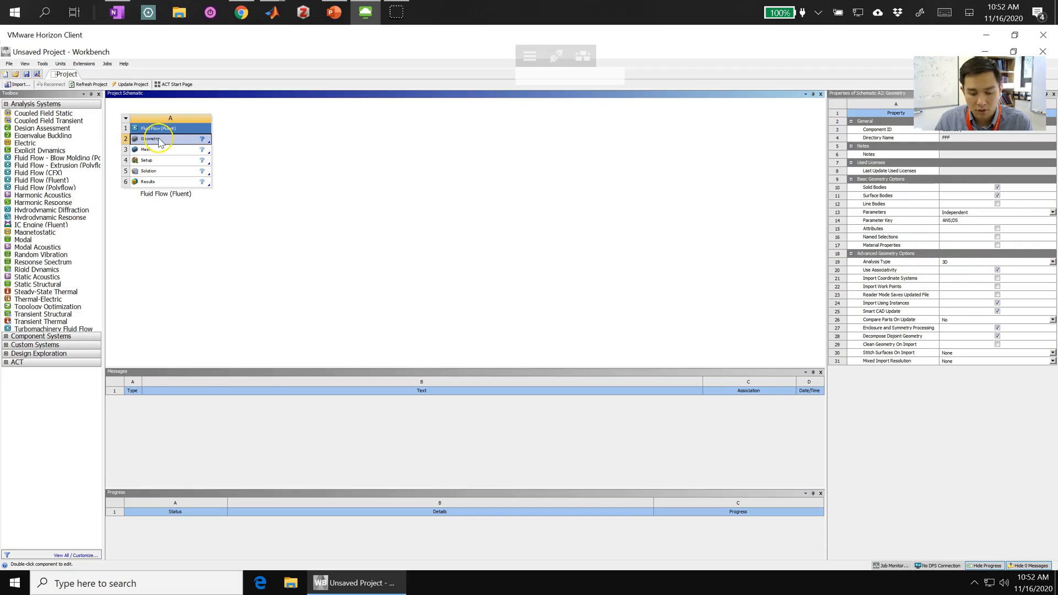
- Create a new DesignModeler geometry for the Fluid Flow (Fluent) system
right_click(160, 142)
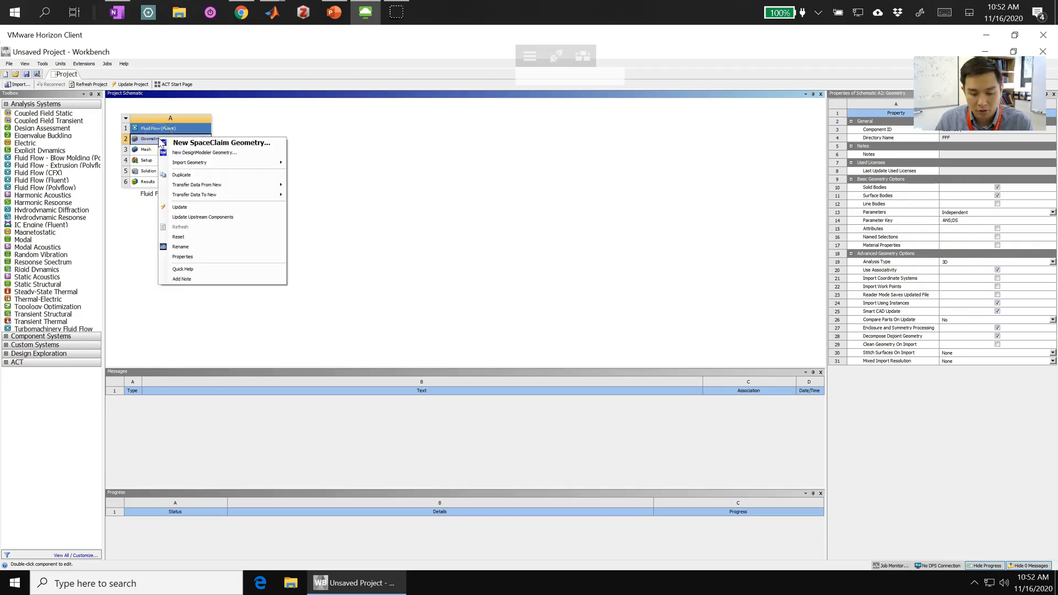
click(197, 153)
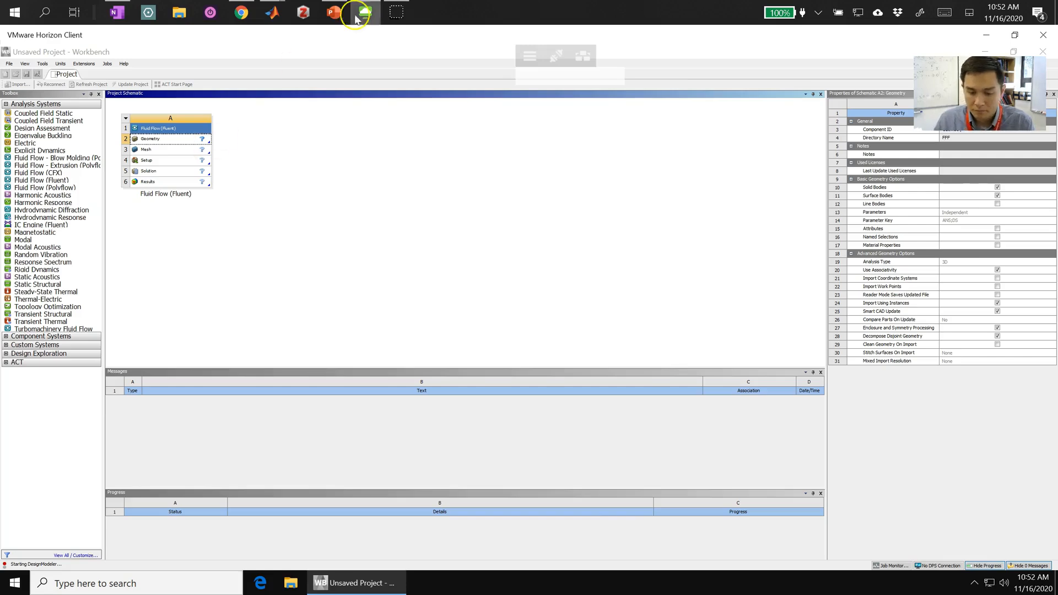
- Review the "Geometry: Diffusion Fish" slide in PowerPoint and return to the VMware Horizon Client session
click(333, 12)
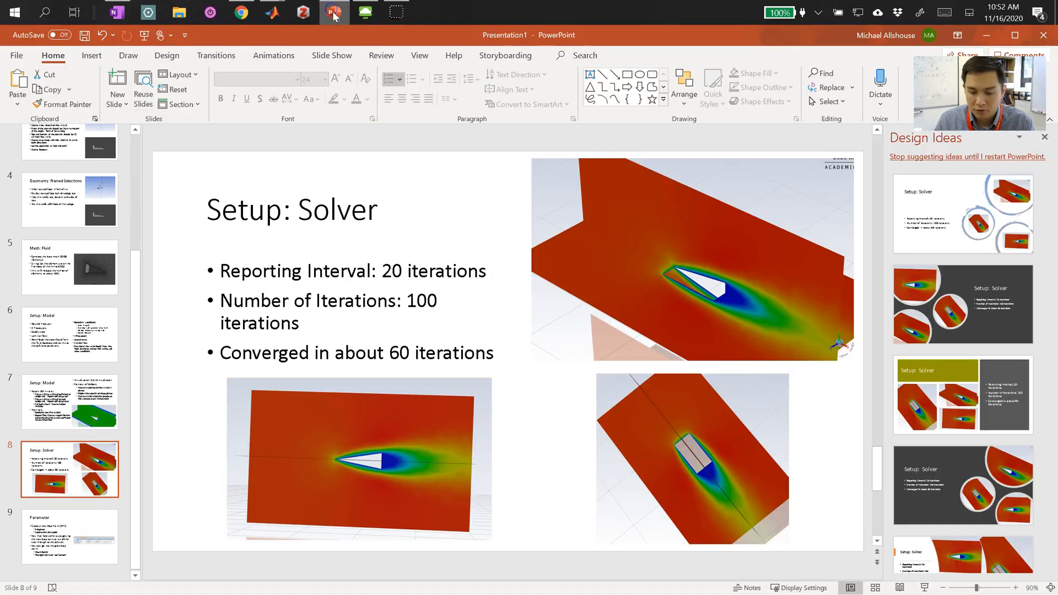
scroll(76, 235, up, 3)
click(76, 235)
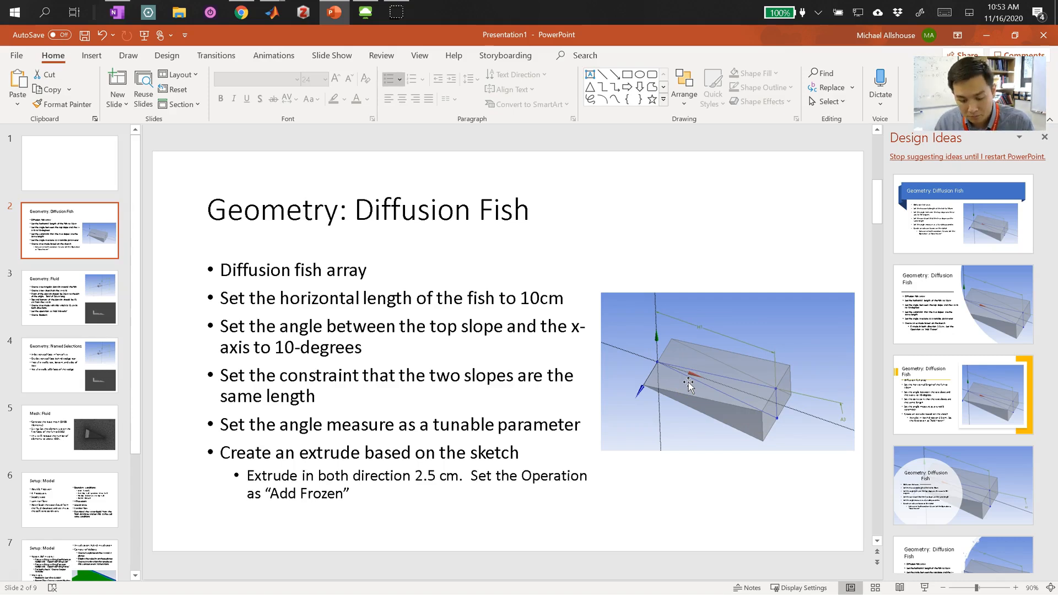
click(985, 35)
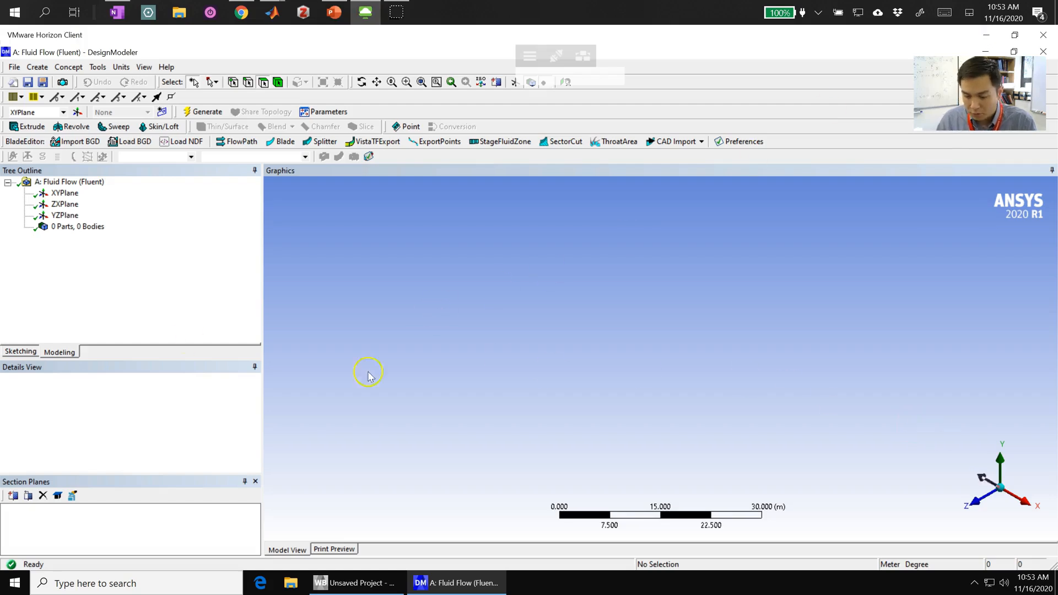
- Start sketching on the XYPlane viewed along the Z axis, with the units set to centimeters
click(60, 194)
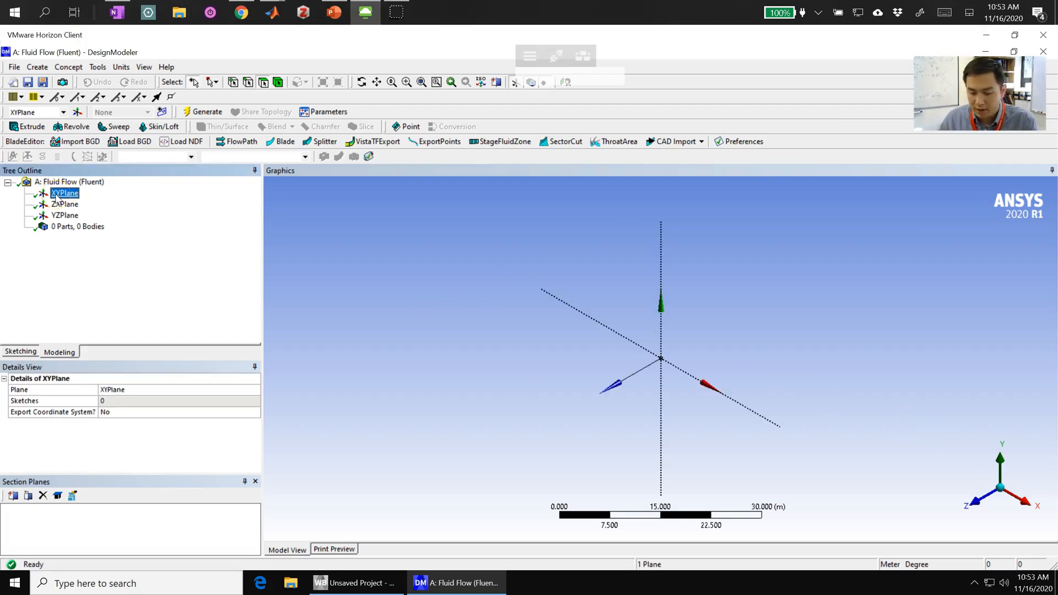
click(973, 504)
click(973, 504)
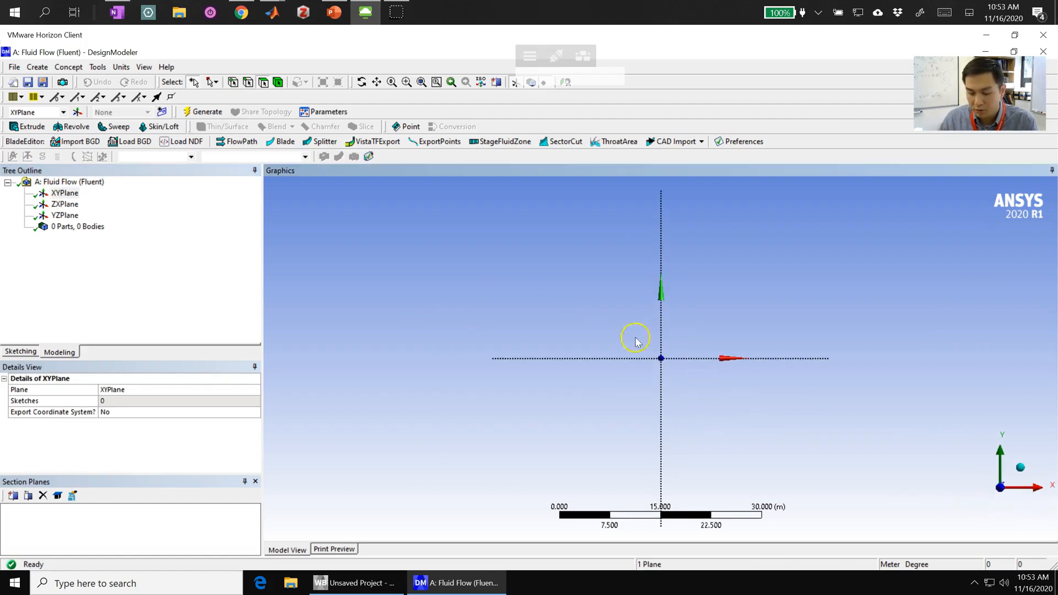
click(20, 352)
click(121, 68)
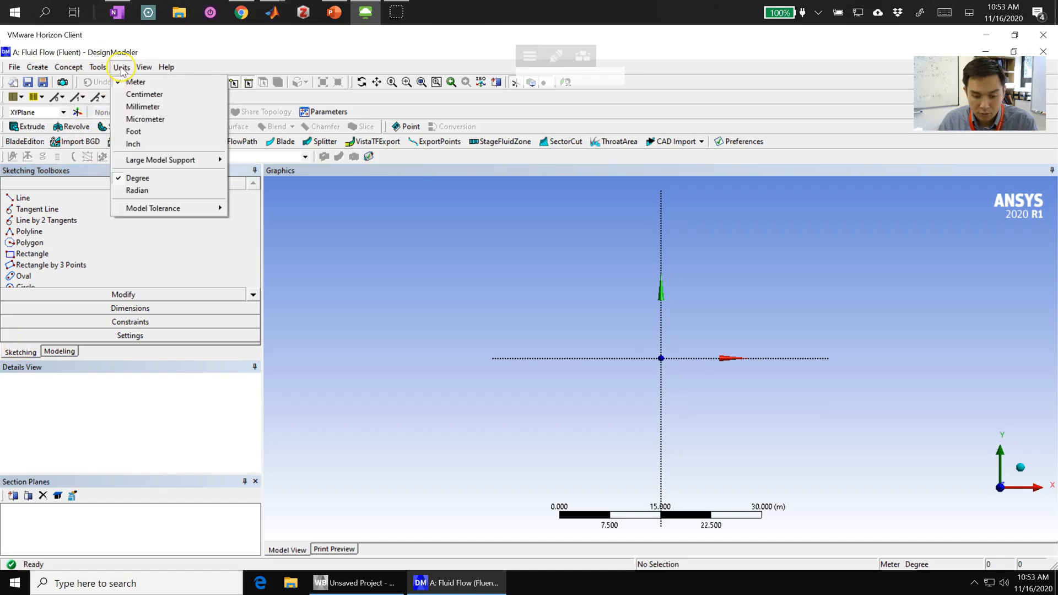
click(145, 94)
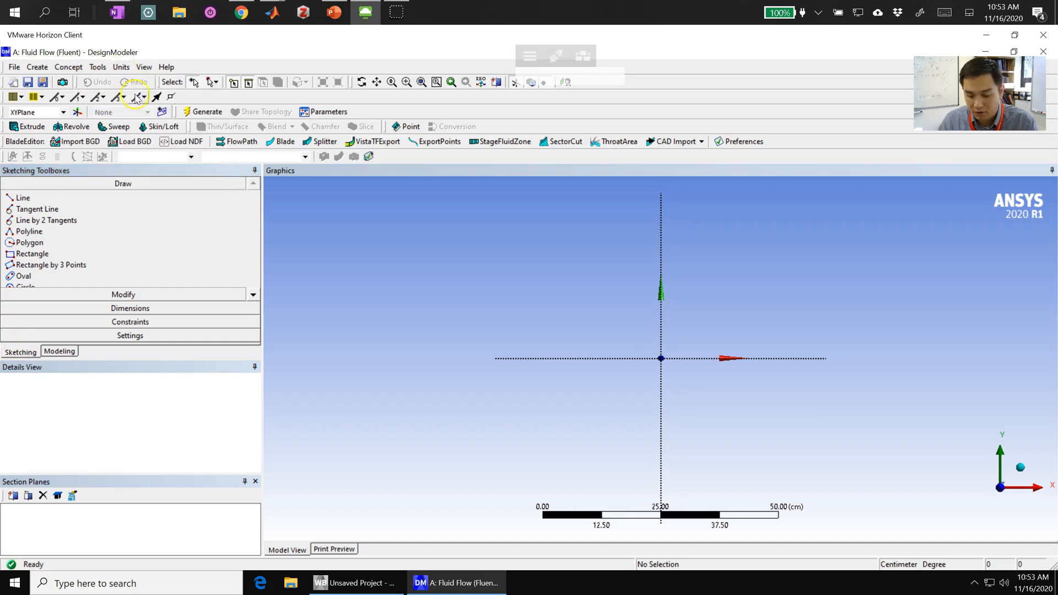
- Sketch a closed triangle with its tip at the origin, about 9.3 cm long horizontally, ending in a vertical side that crosses the X axis
scroll(664, 361, down, 3)
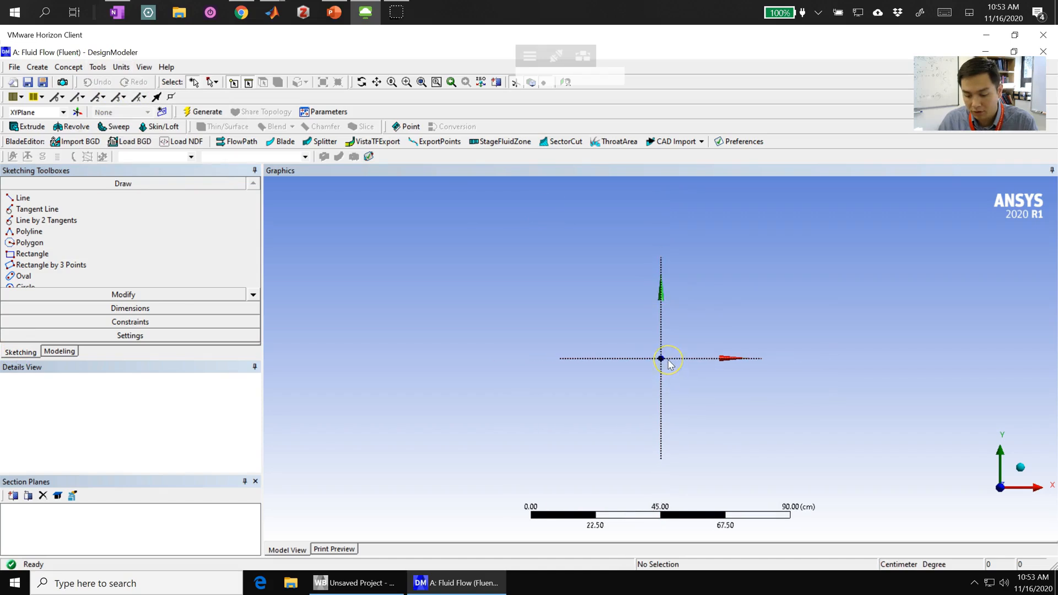
scroll(667, 361, up, 5)
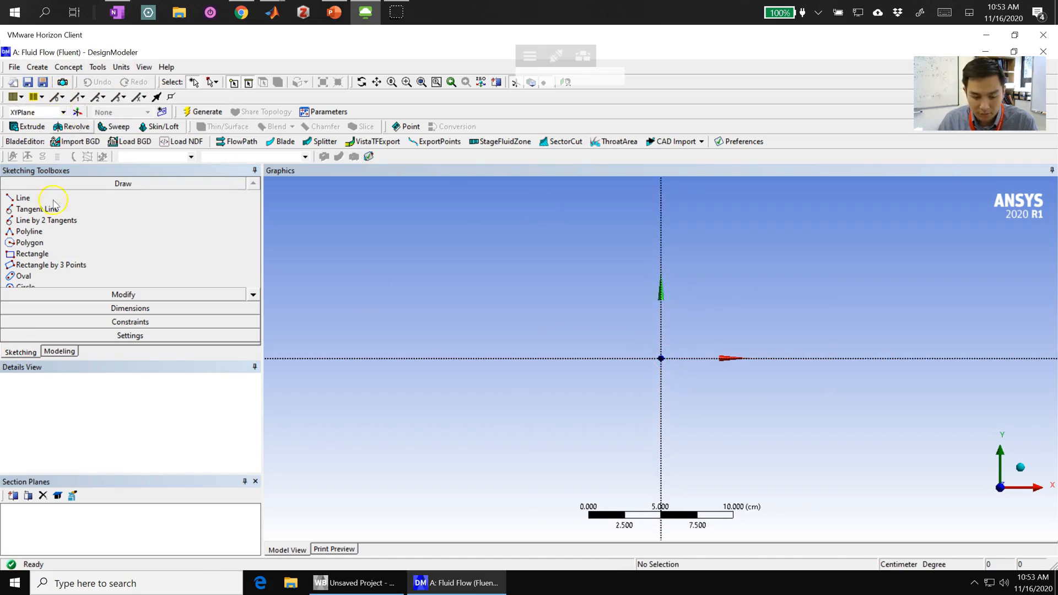
click(33, 198)
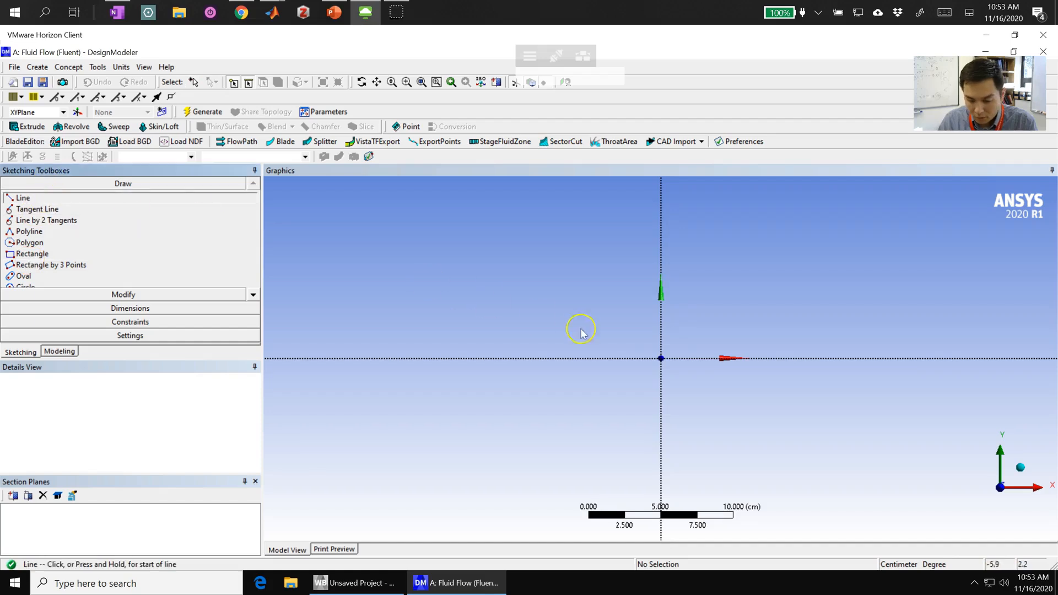
click(657, 358)
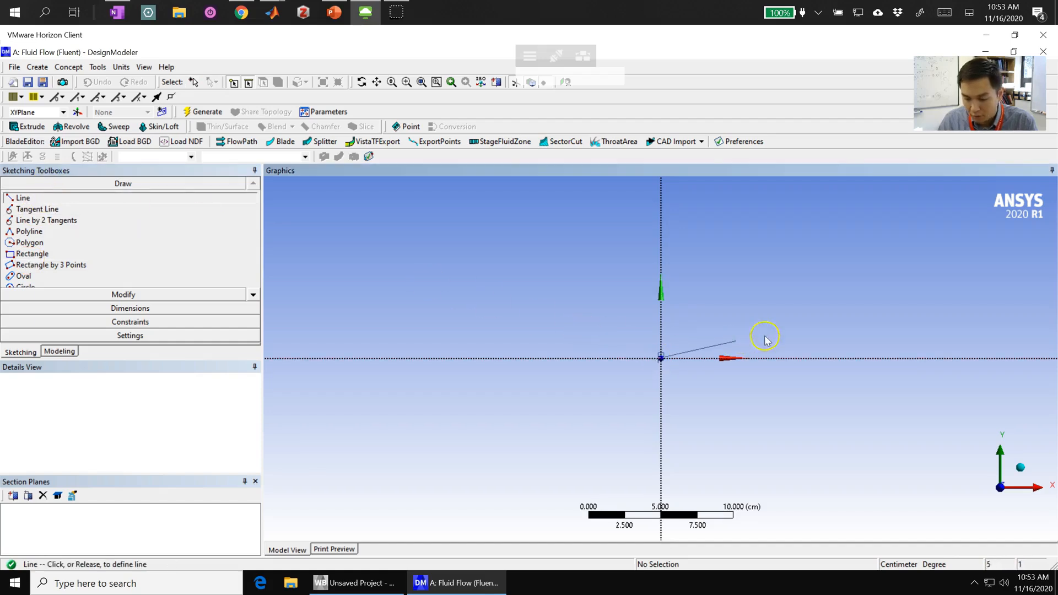
click(796, 327)
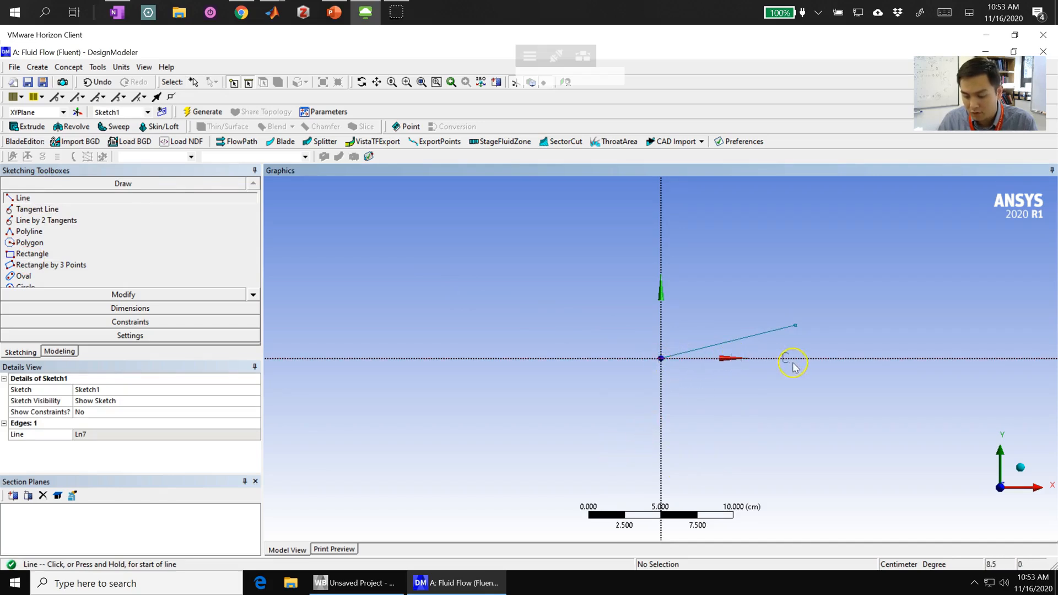
click(795, 326)
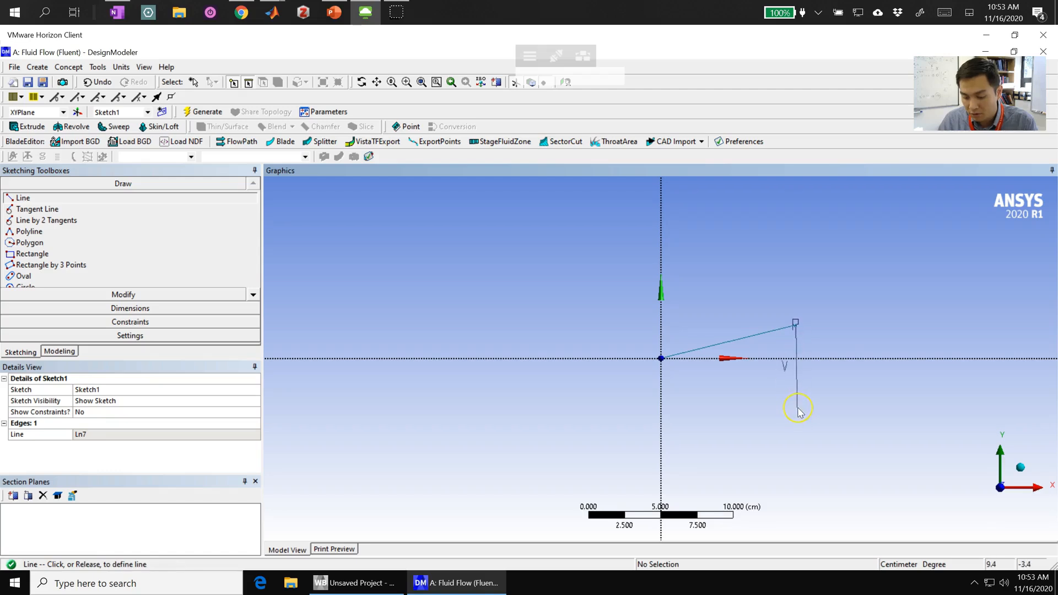
click(796, 408)
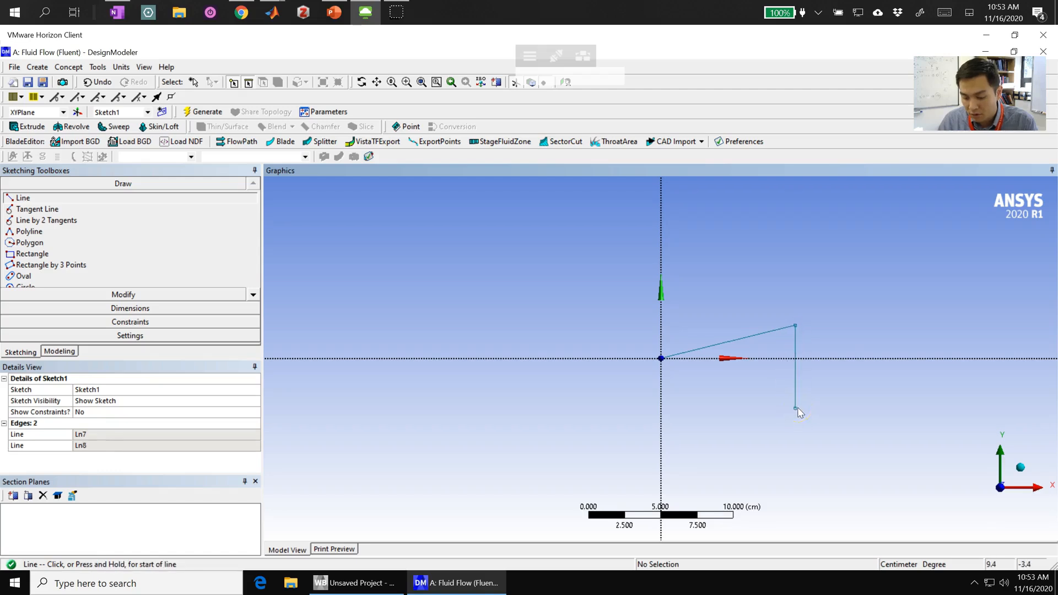
click(661, 359)
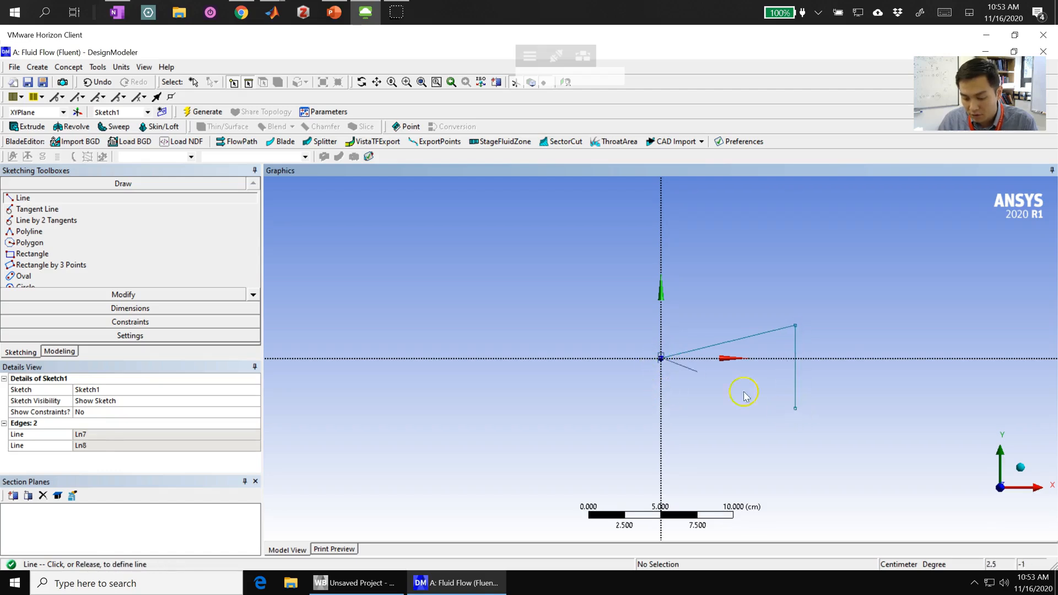
click(795, 409)
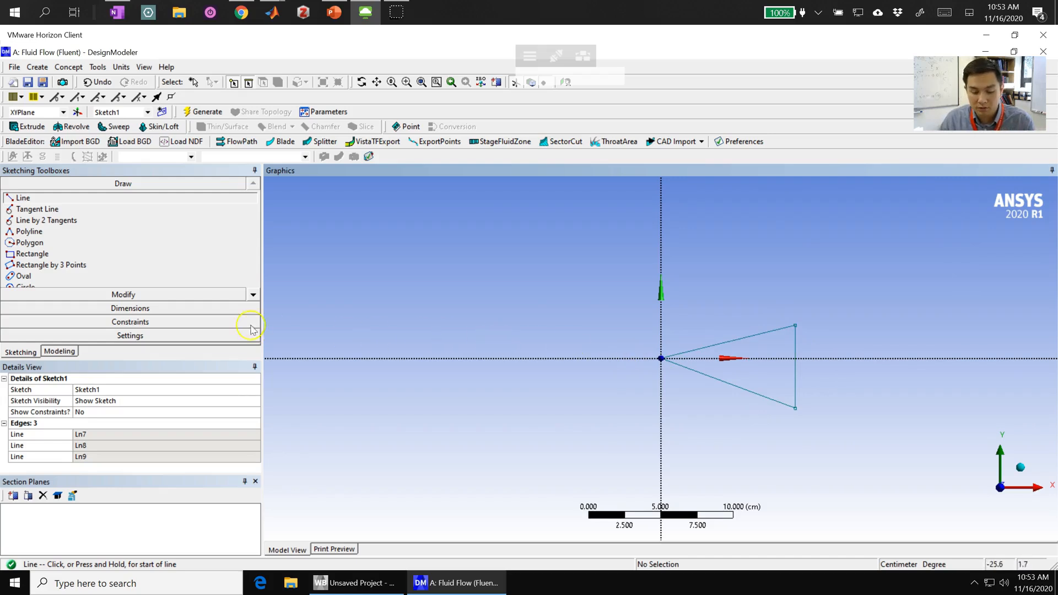
- Add a horizontal dimension from the origin to the triangle's vertical side and set it to 10 cm
click(130, 308)
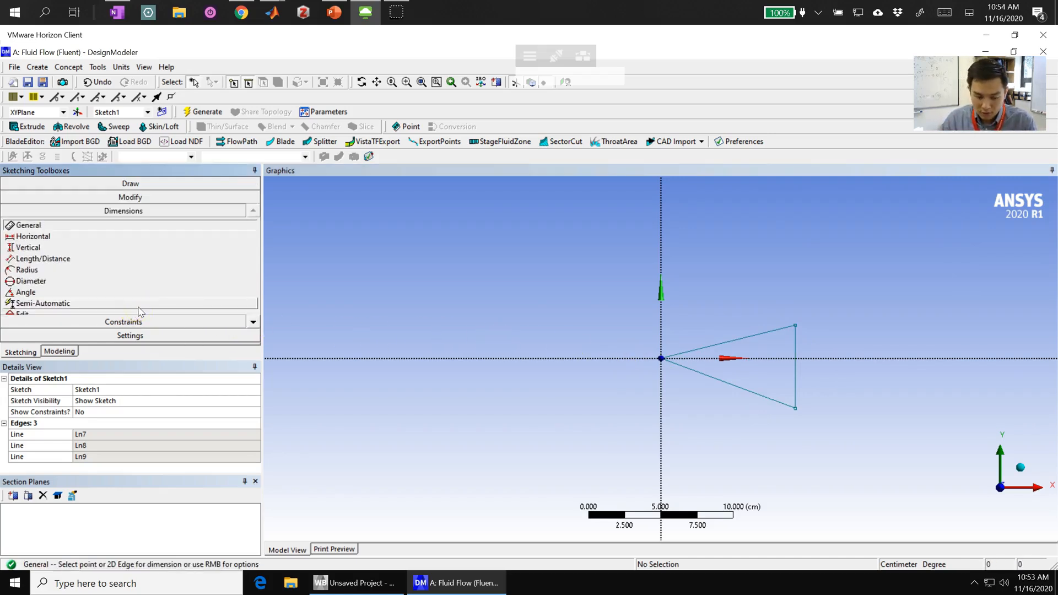
click(32, 236)
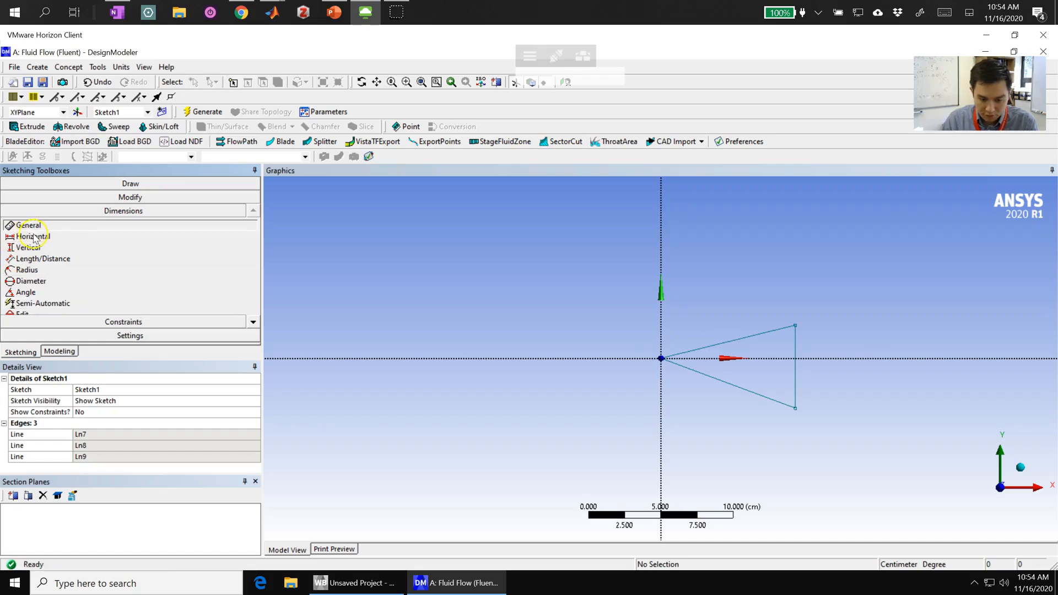
click(661, 359)
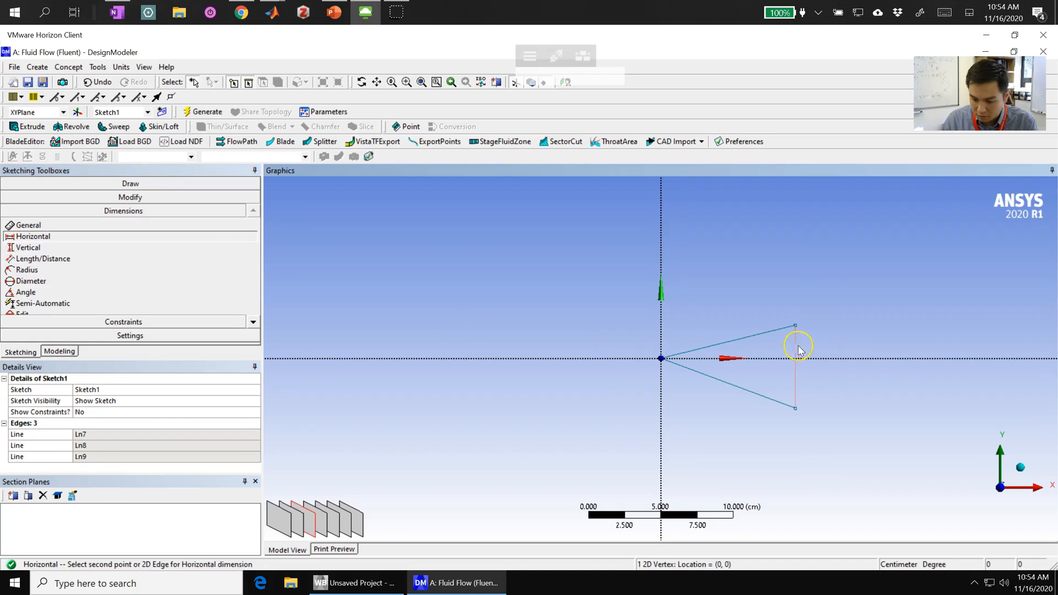
click(794, 326)
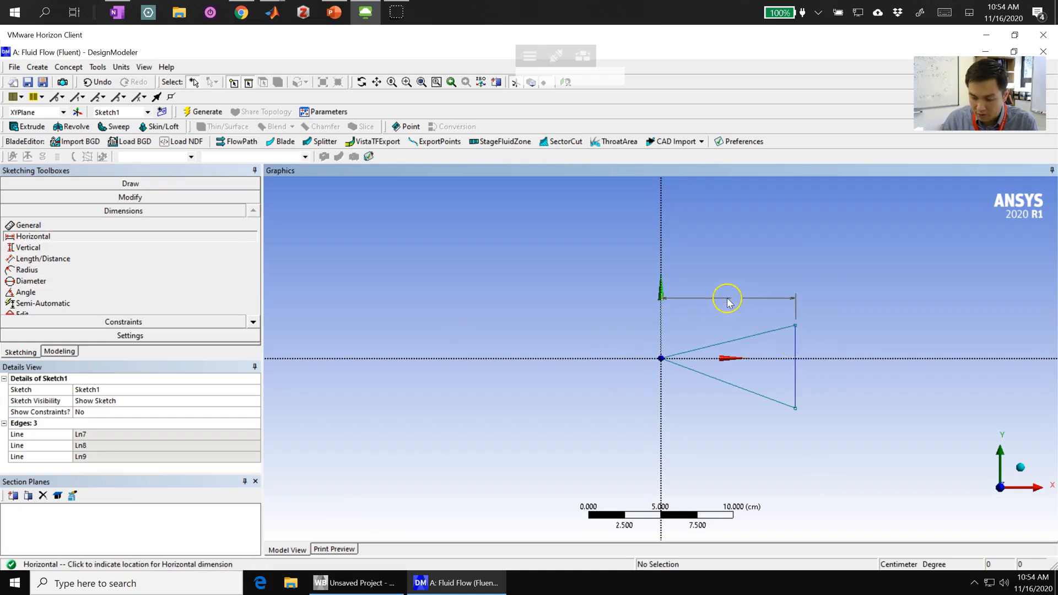
click(732, 298)
click(82, 435)
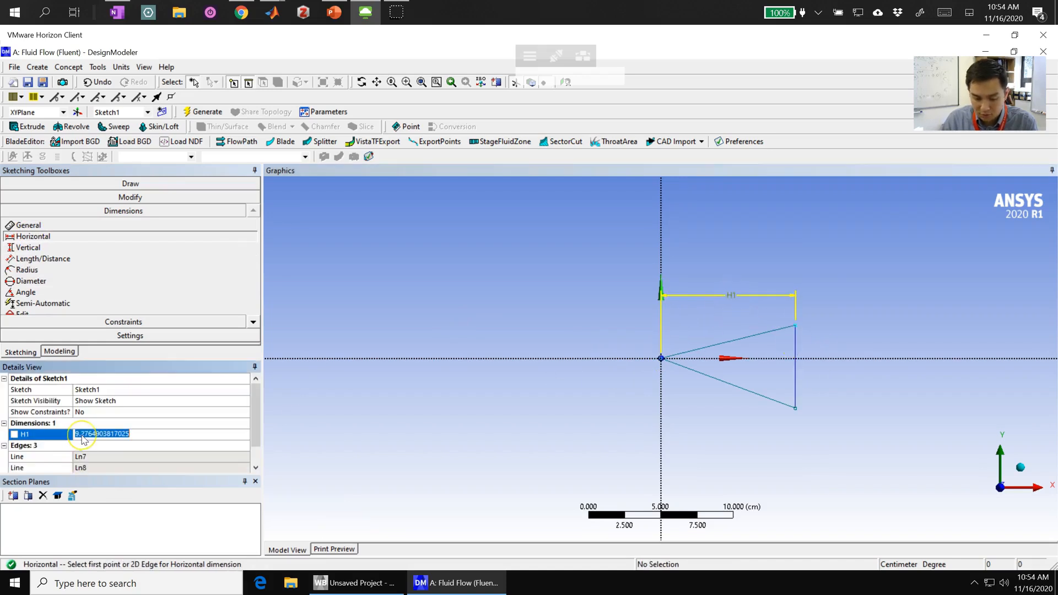
text(10)
key(Return)
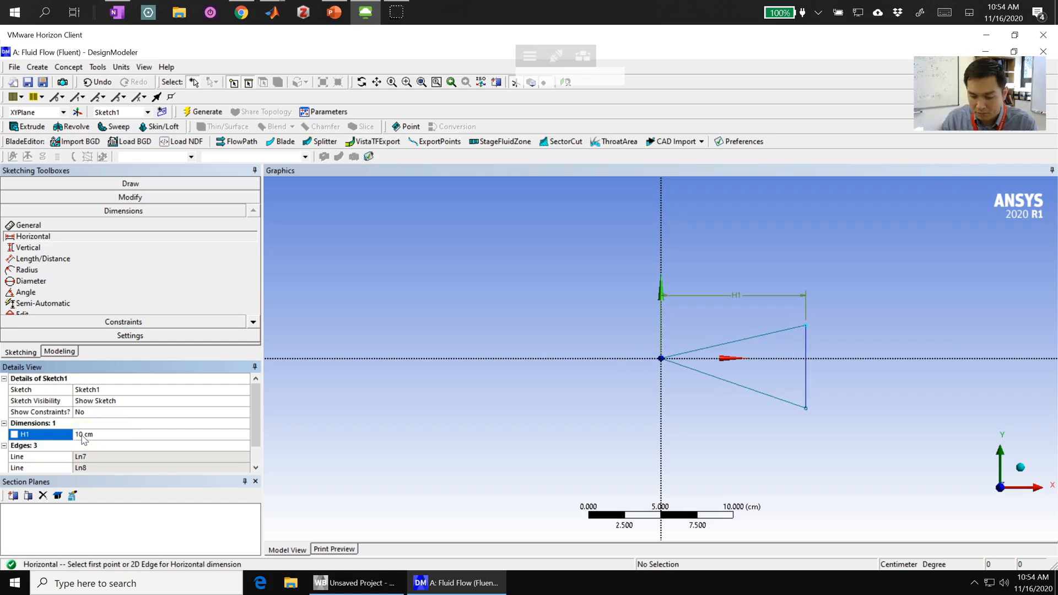
- Add an angle dimension between the X axis and the triangle's upper slope and set it to 10°
click(33, 282)
click(36, 291)
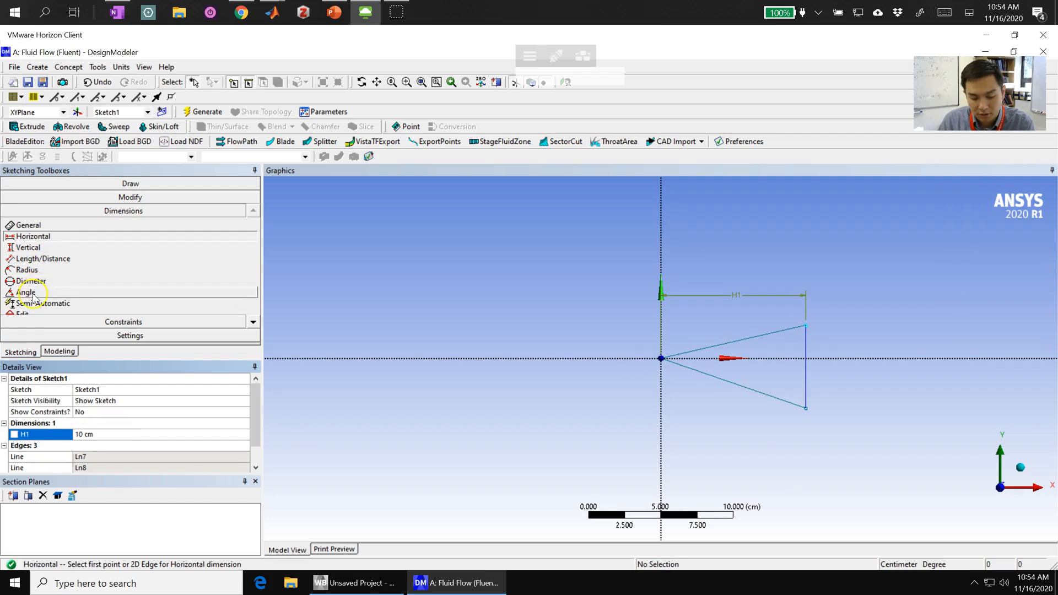
click(855, 359)
click(765, 337)
click(841, 335)
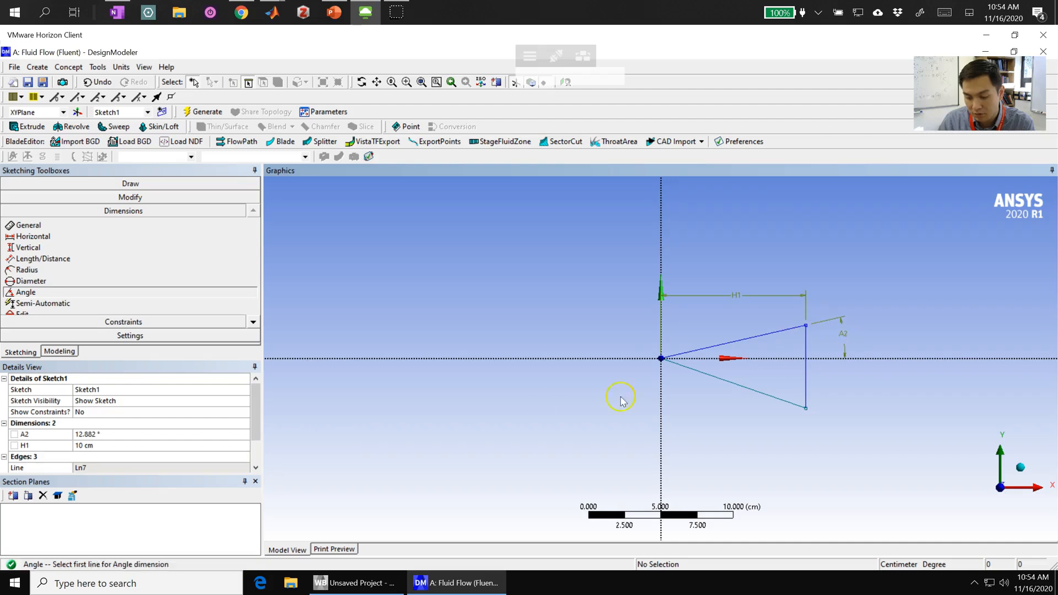
click(90, 435)
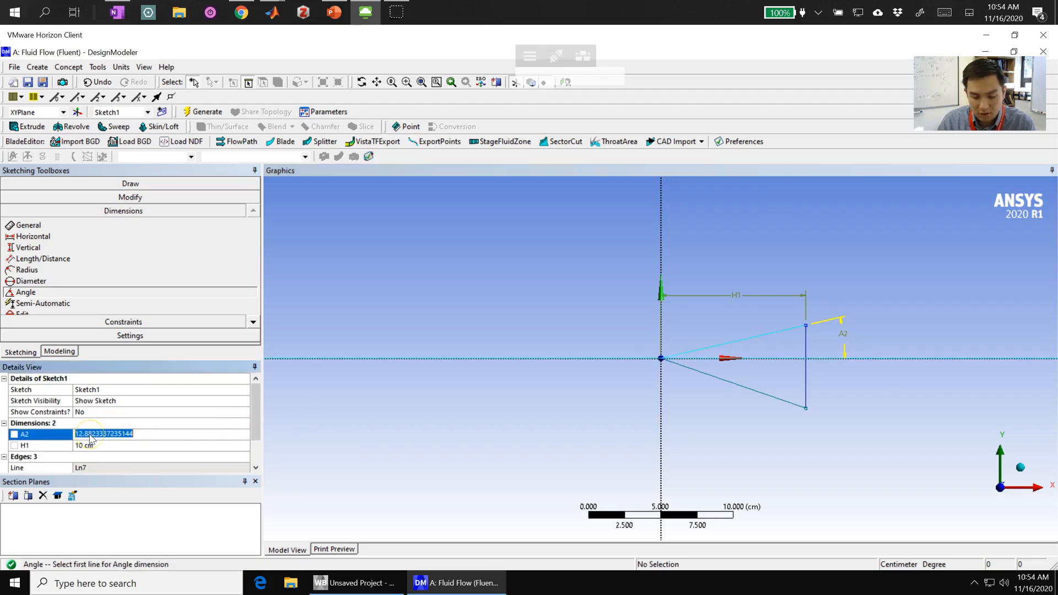
text(10)
key(Return)
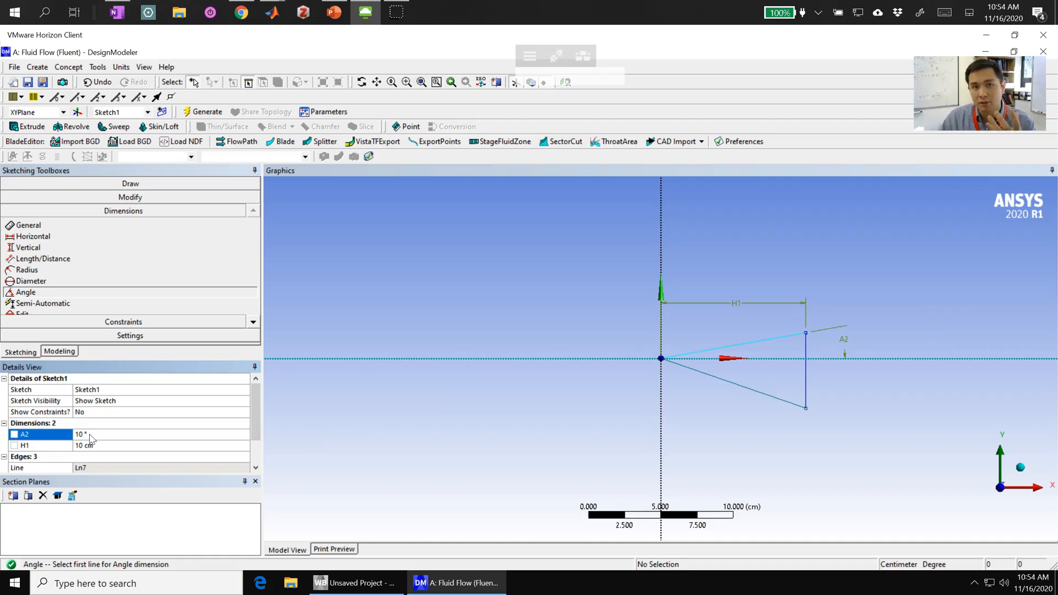
- Turn the upper slope's angle dimension into a design parameter named slope_ange
click(14, 435)
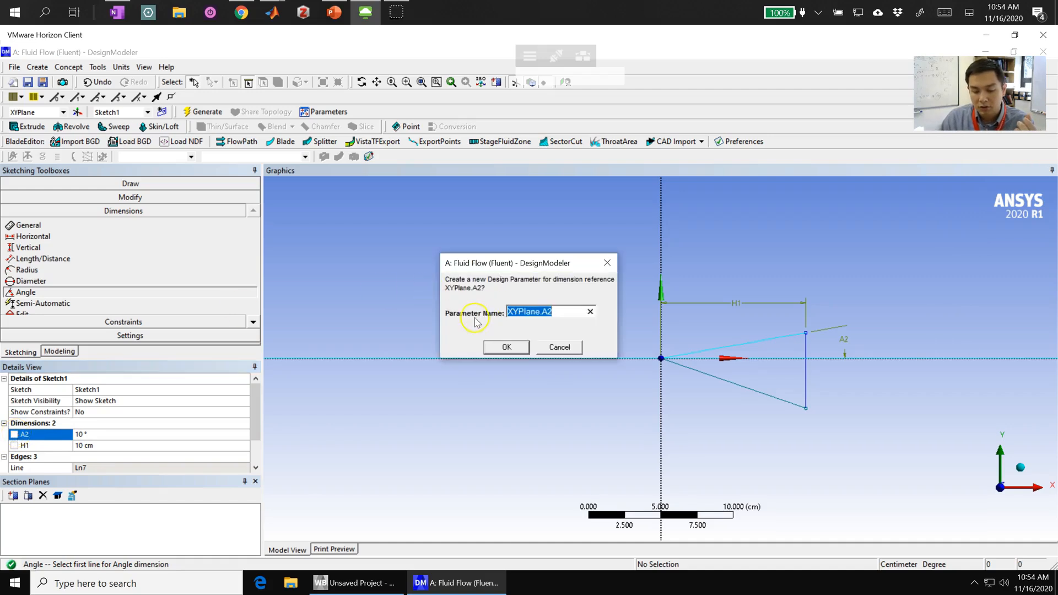
text(sl)
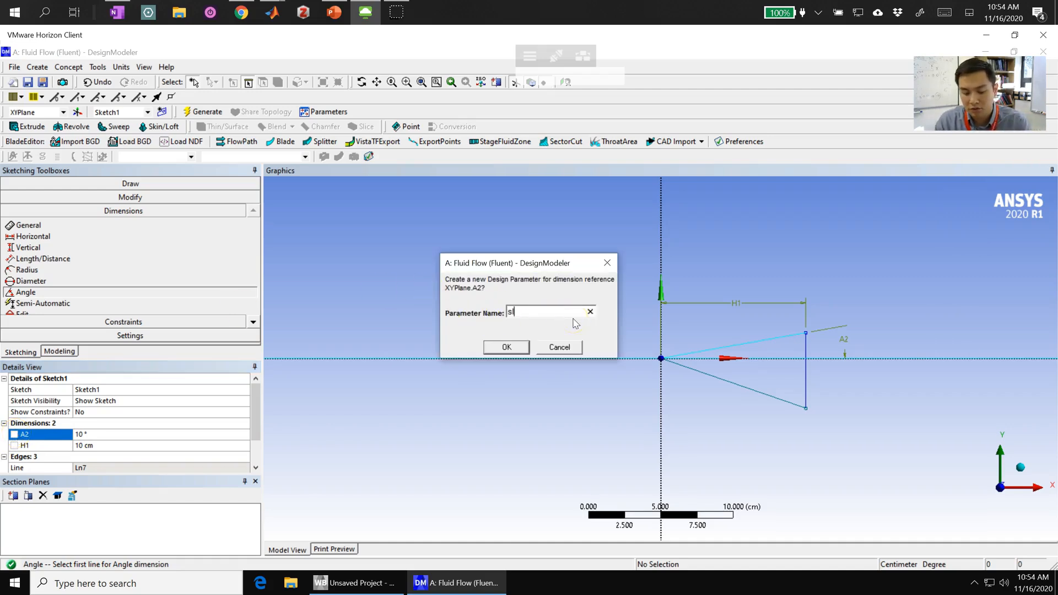
text(ope_ange)
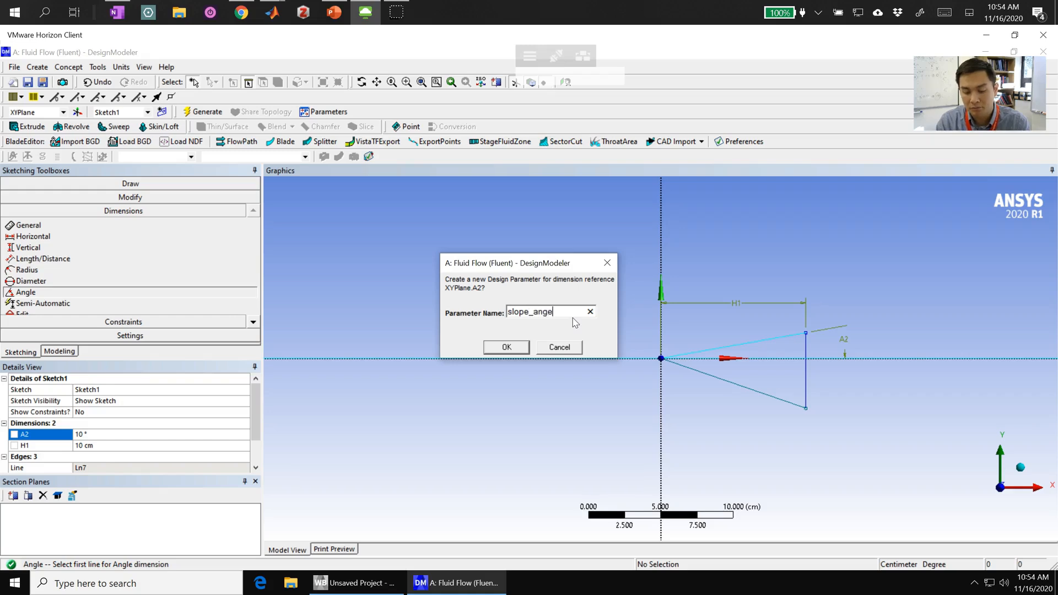
key(Return)
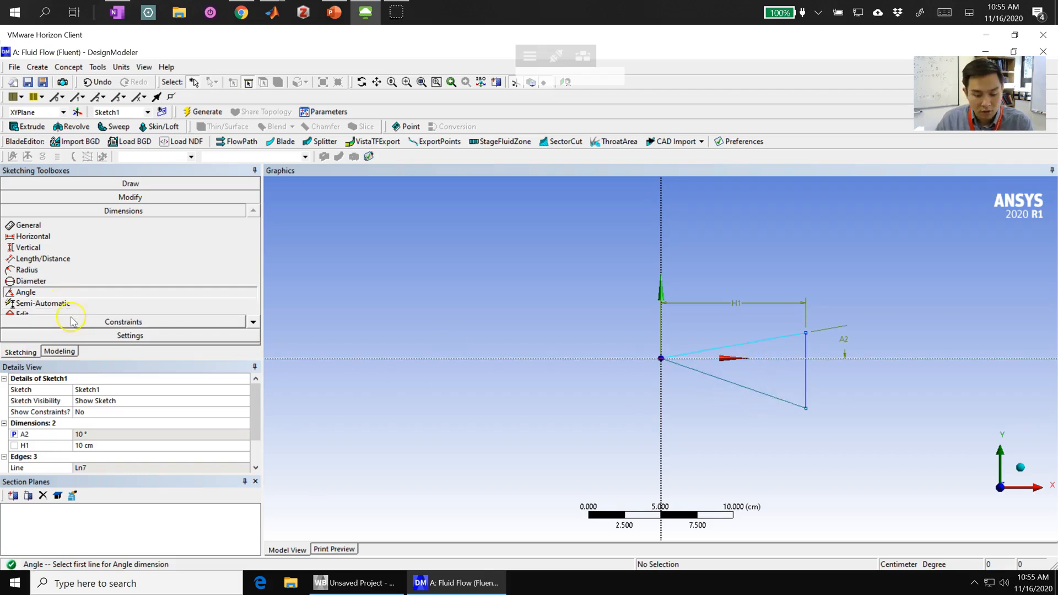
- Apply an Equal Length constraint between the triangle's upper and lower slopes
click(97, 322)
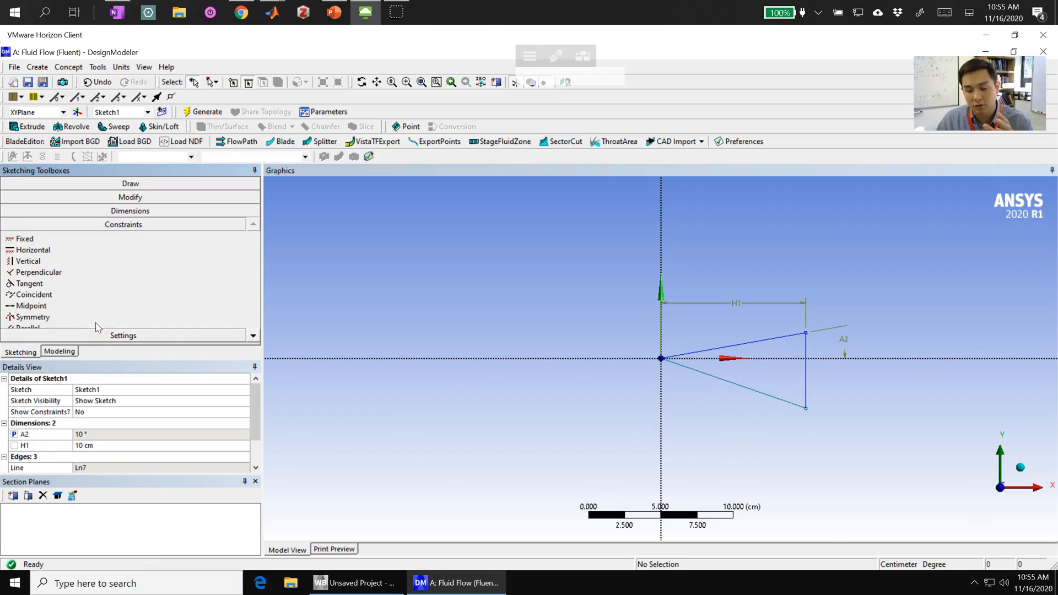
click(125, 336)
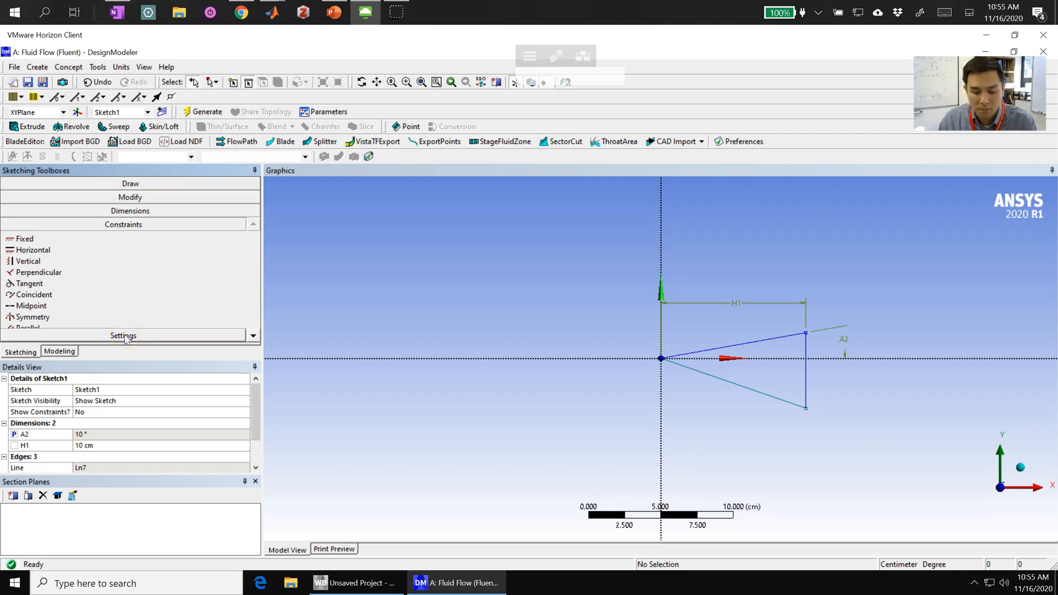
click(76, 287)
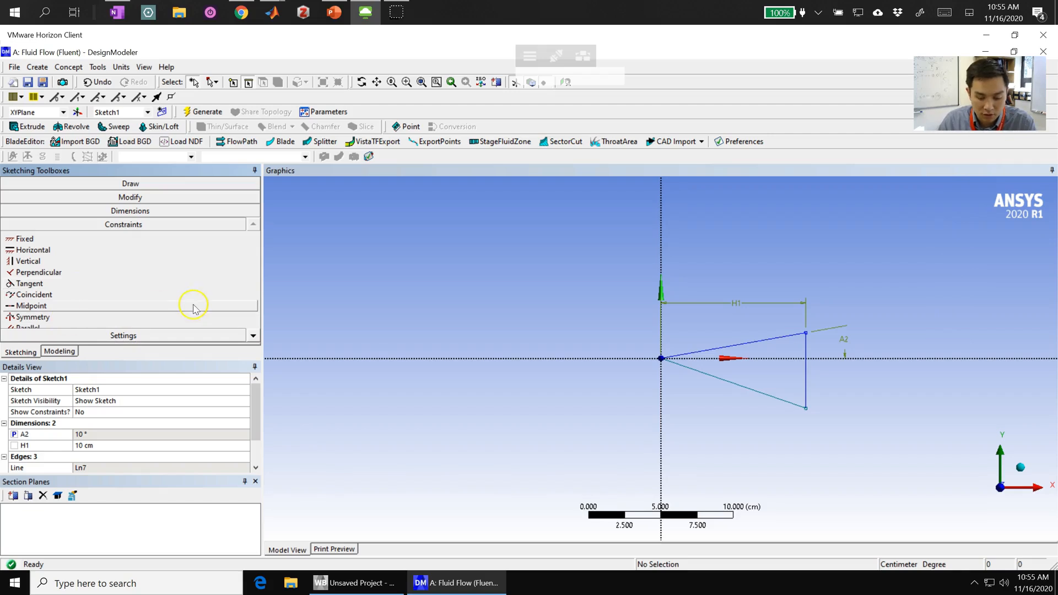
click(253, 335)
click(254, 336)
click(254, 336)
click(253, 336)
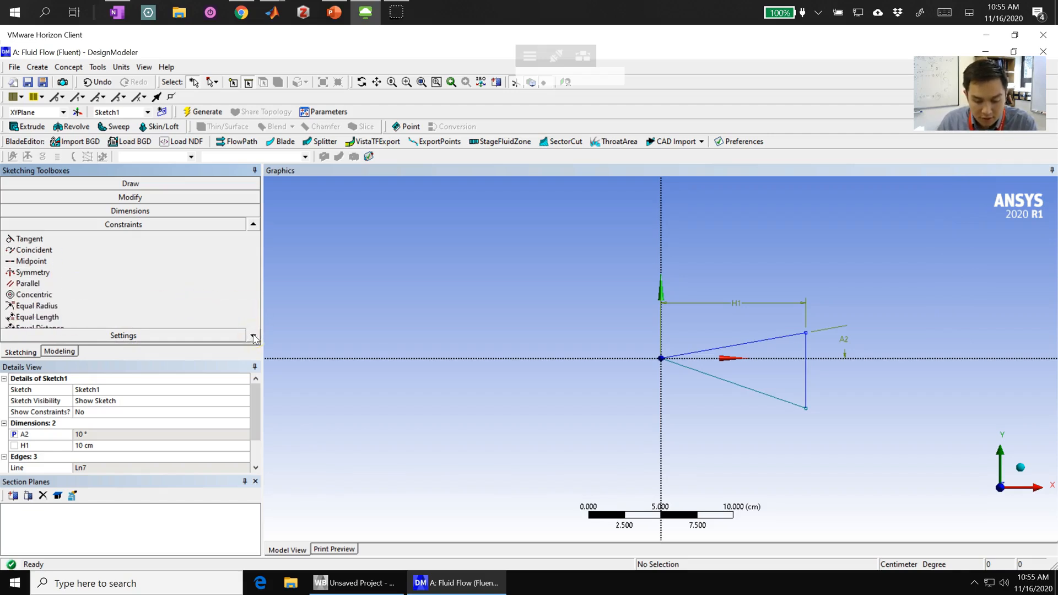
click(32, 316)
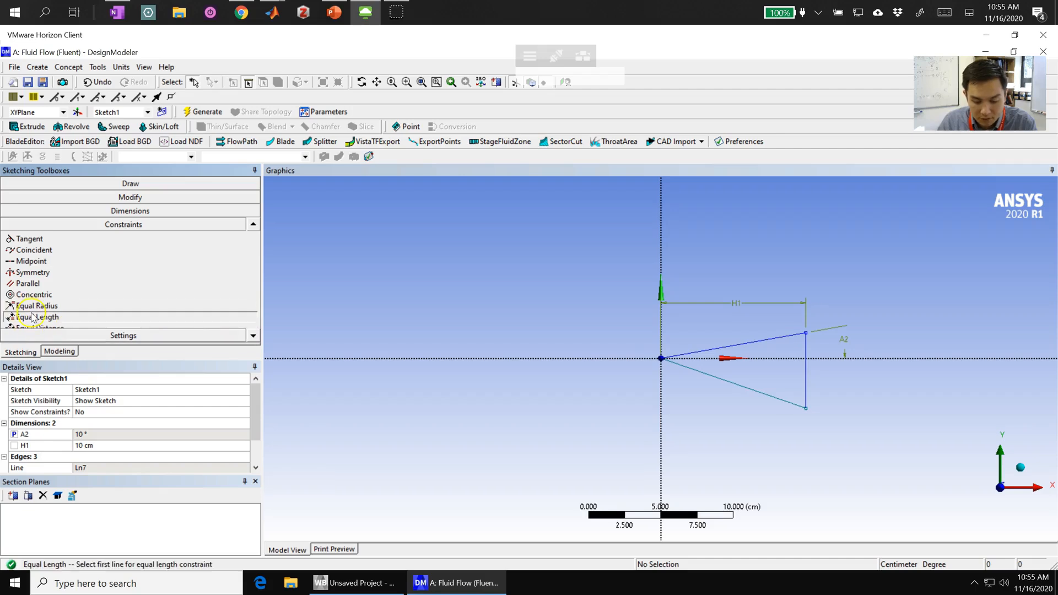
click(757, 345)
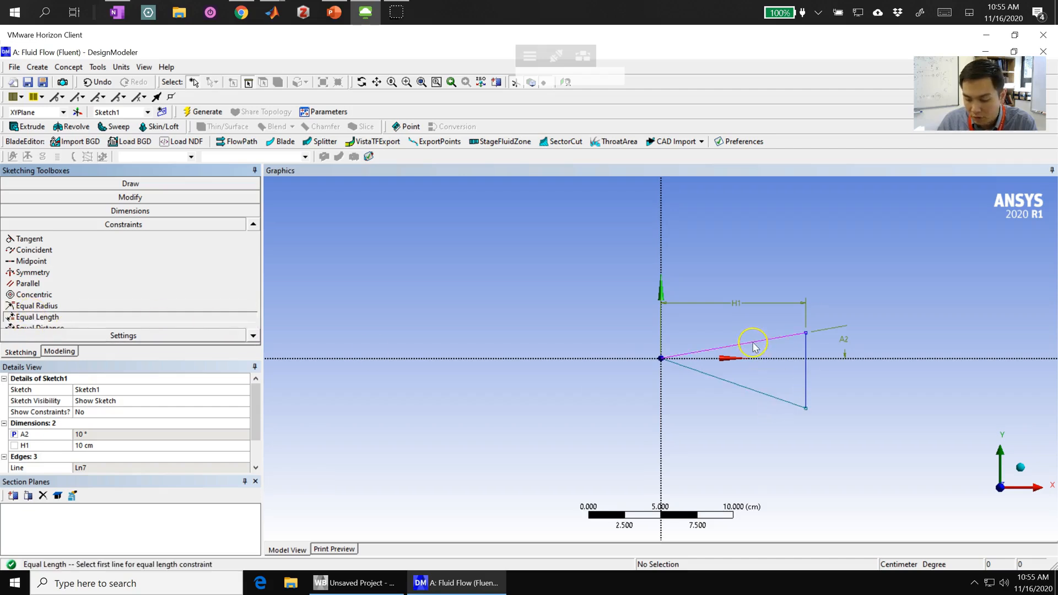
click(743, 386)
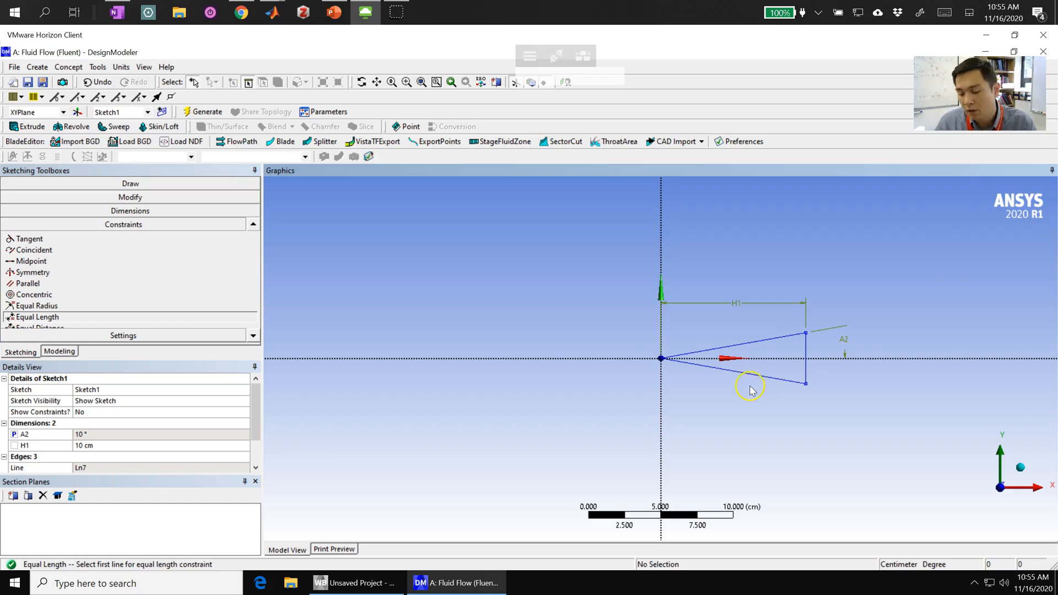
- Start an Extrude feature with the triangle sketch, Sketch1, as its geometry
click(1021, 473)
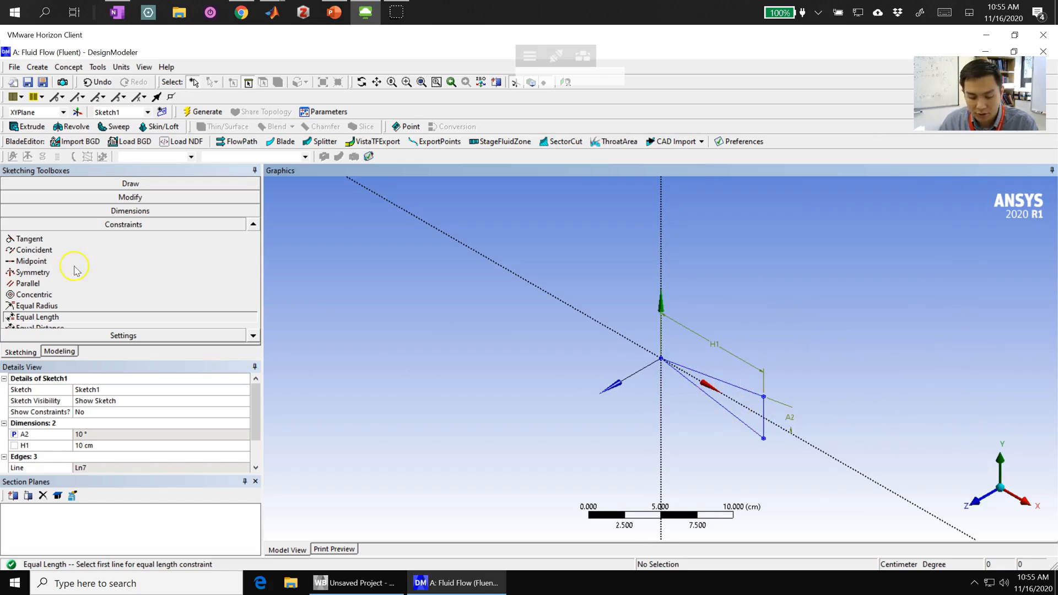
click(65, 352)
click(24, 193)
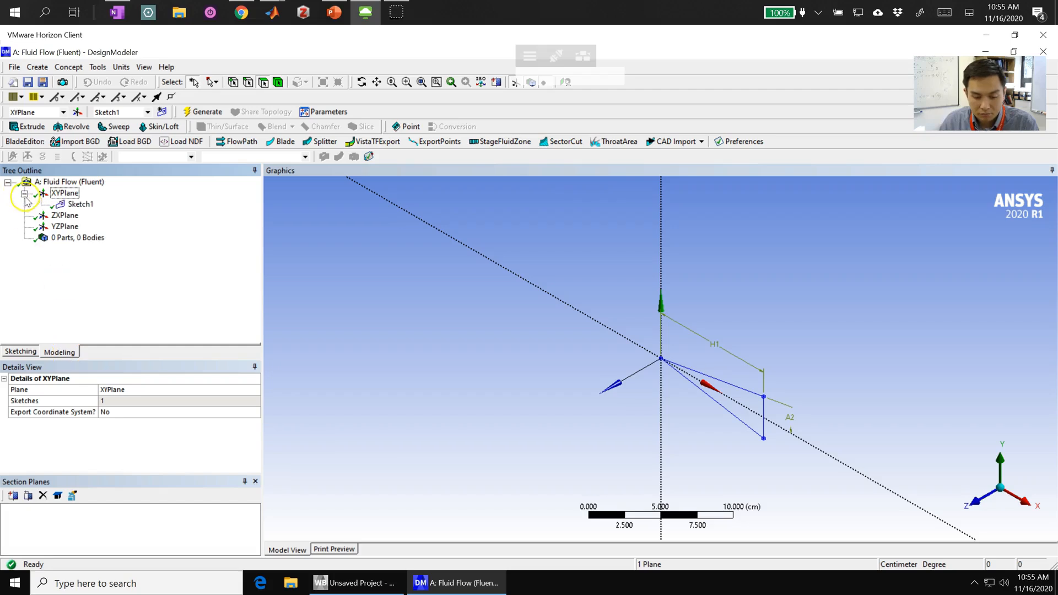
click(80, 205)
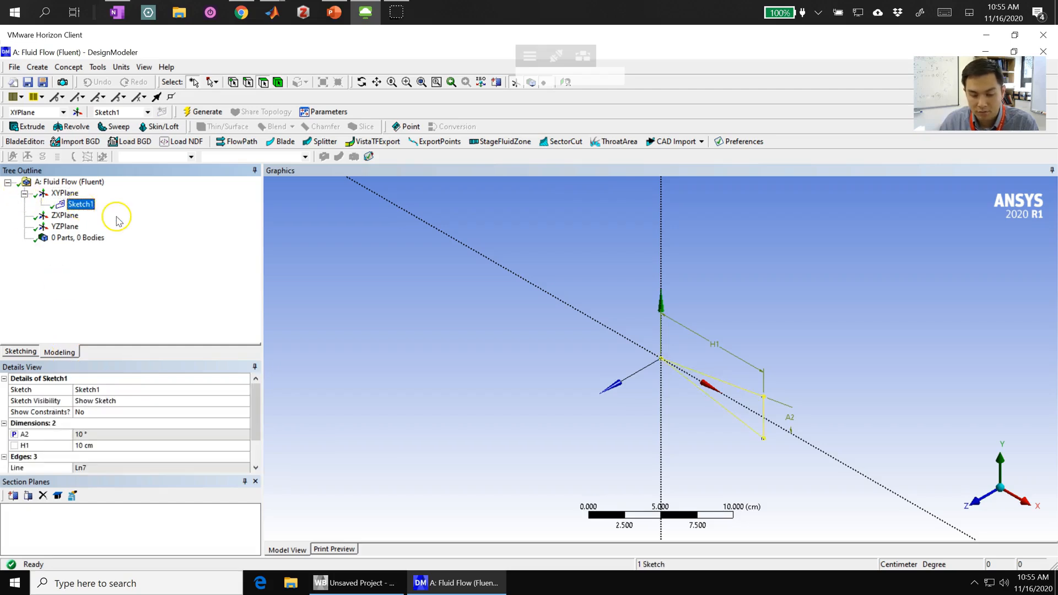
click(38, 67)
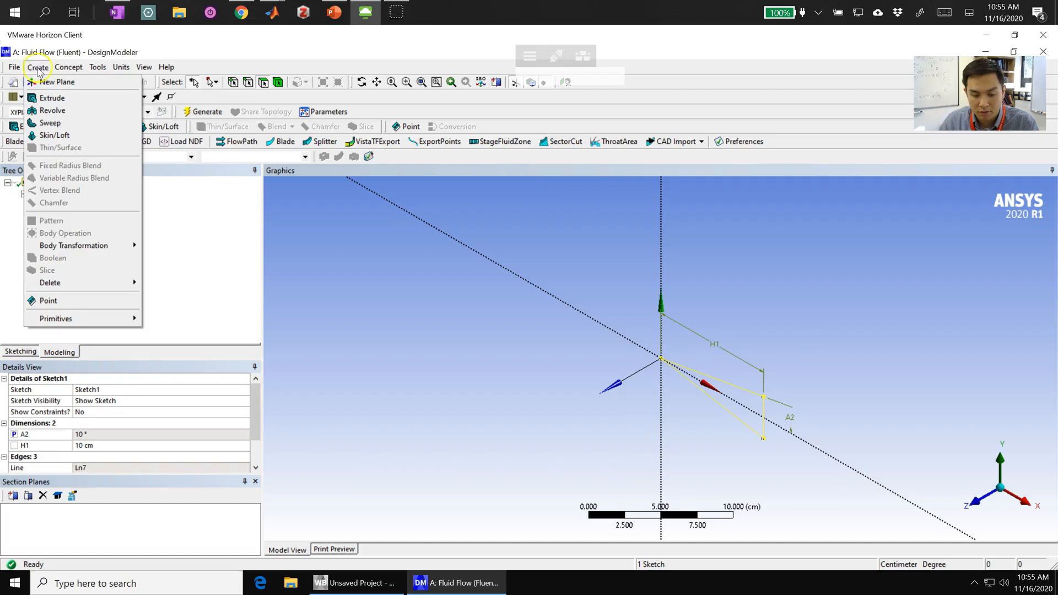
click(49, 99)
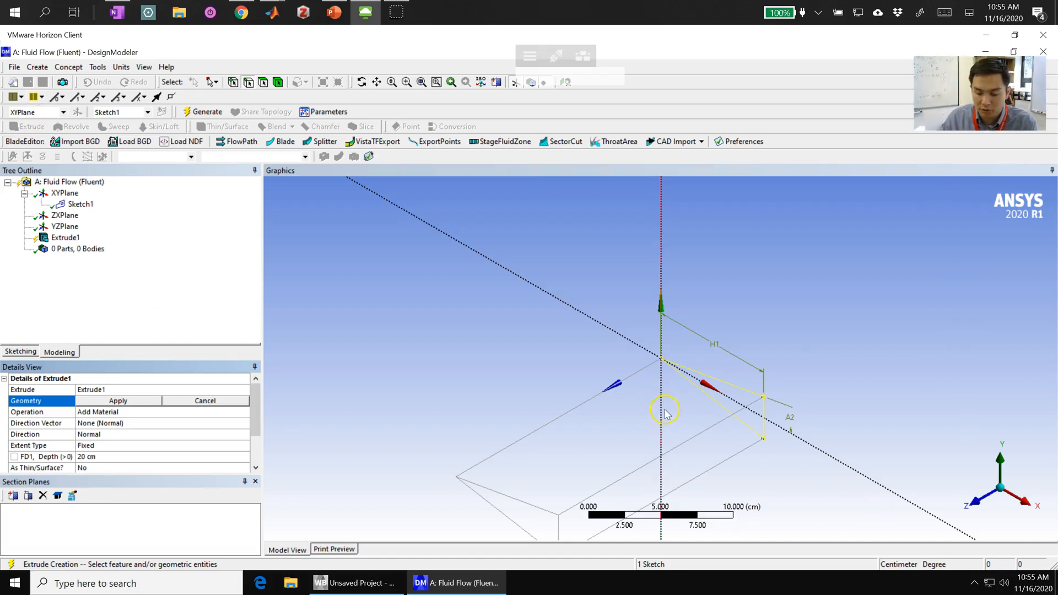
click(101, 402)
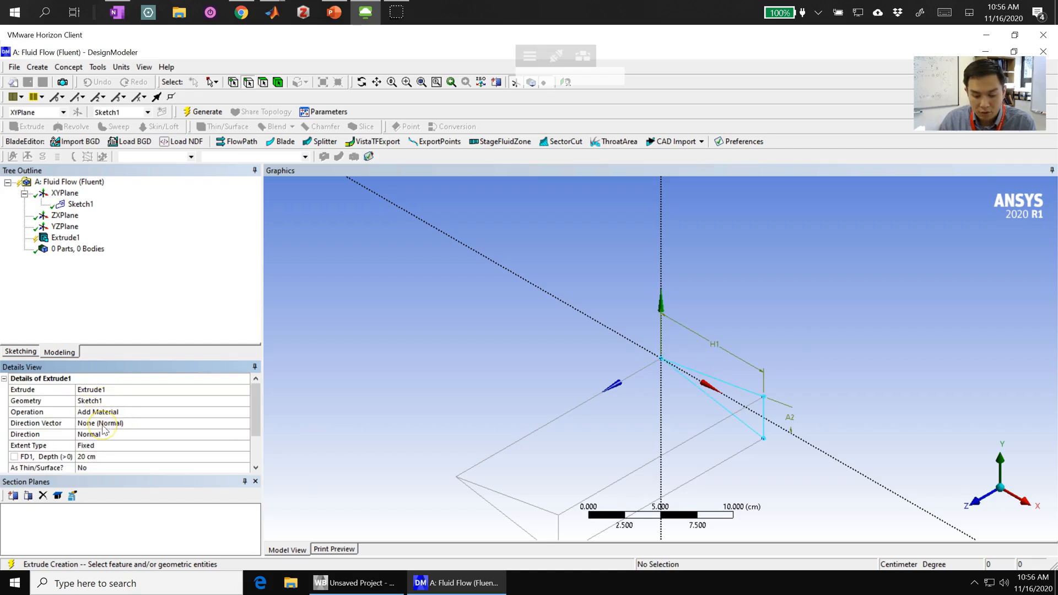
- Set the triangle extrusion's direction to Both - Symmetric and its depth to 2.5 cm
click(103, 424)
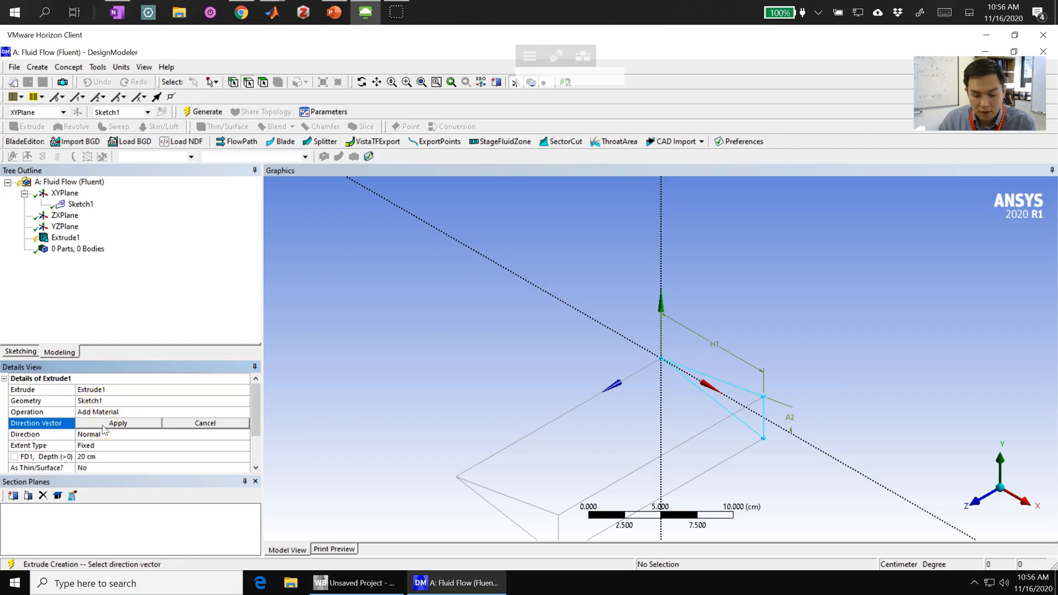
click(45, 425)
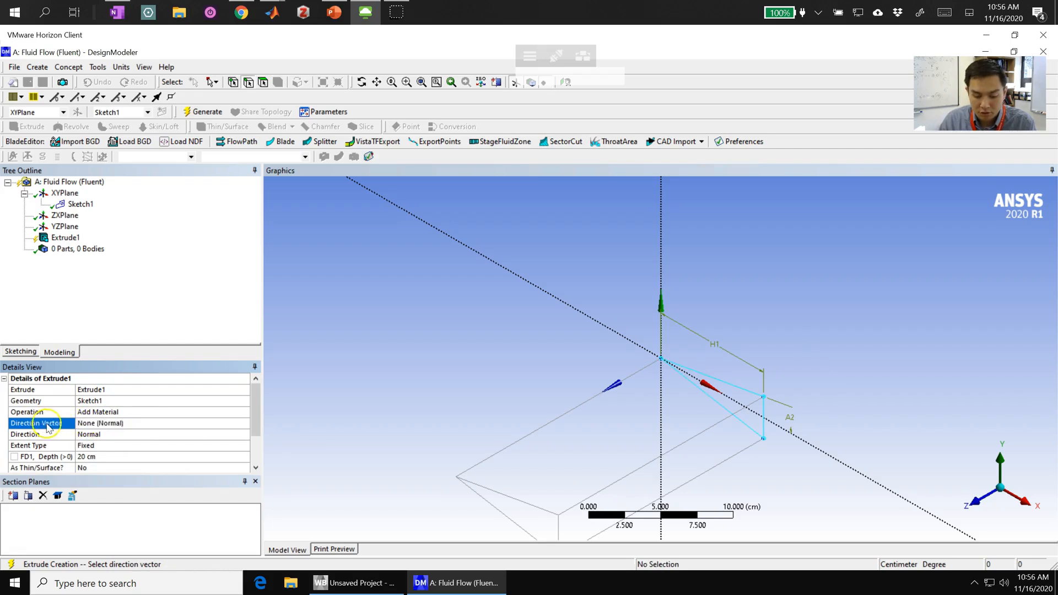
click(102, 446)
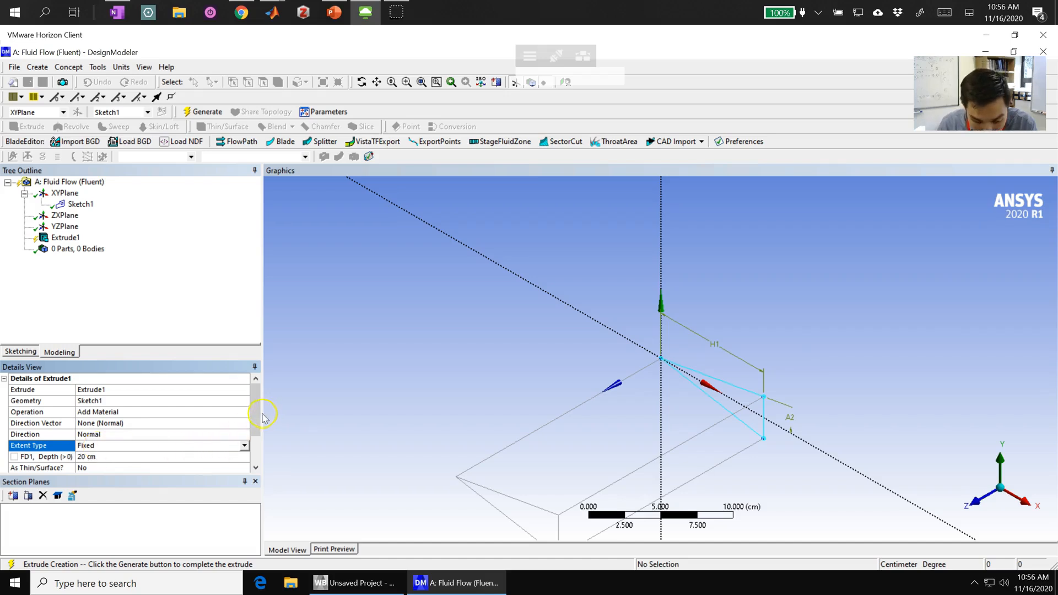
mouse_move(259, 426)
mouse_down()
mouse_move(256, 441)
mouse_move(257, 429)
mouse_up()
click(133, 401)
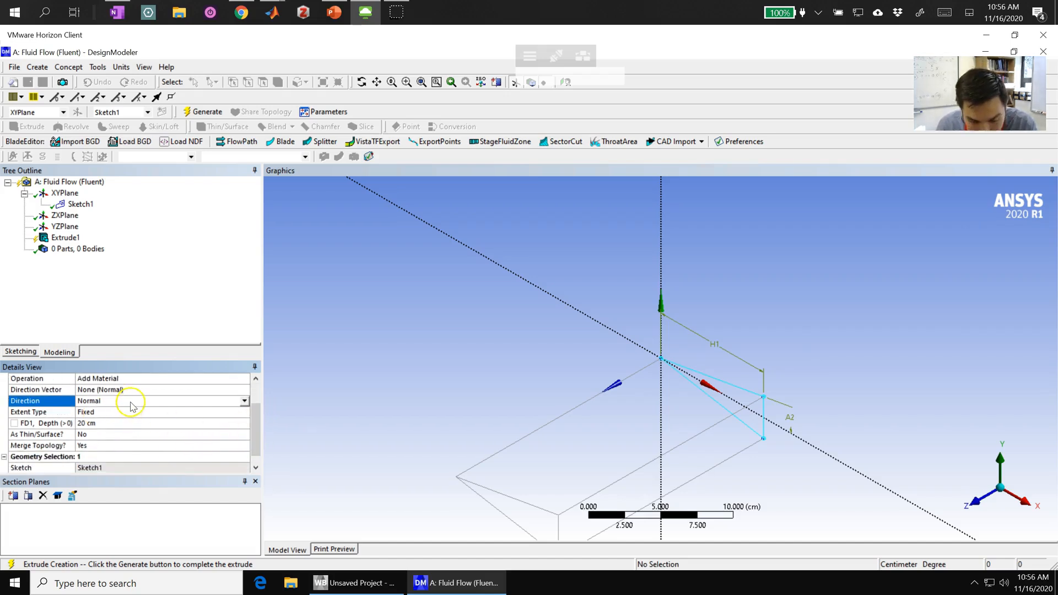
click(244, 400)
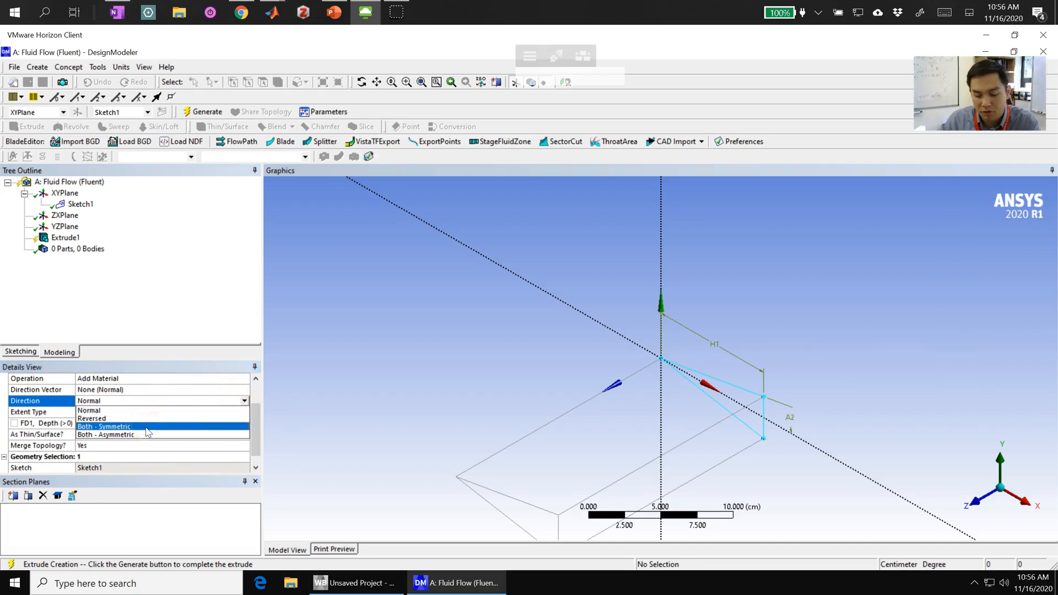
click(111, 427)
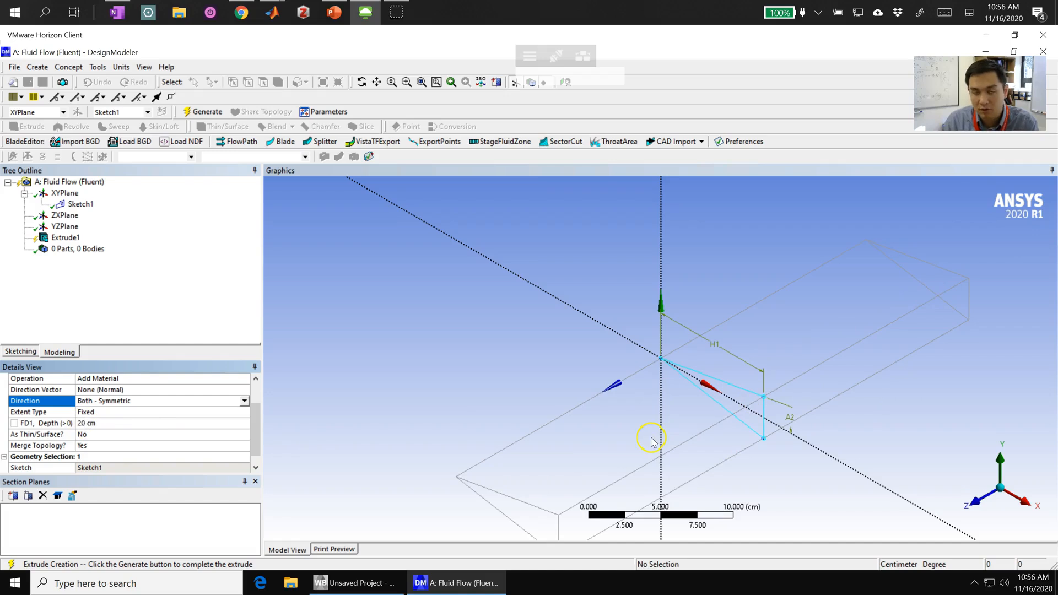
click(87, 425)
text(2.5)
key(Return)
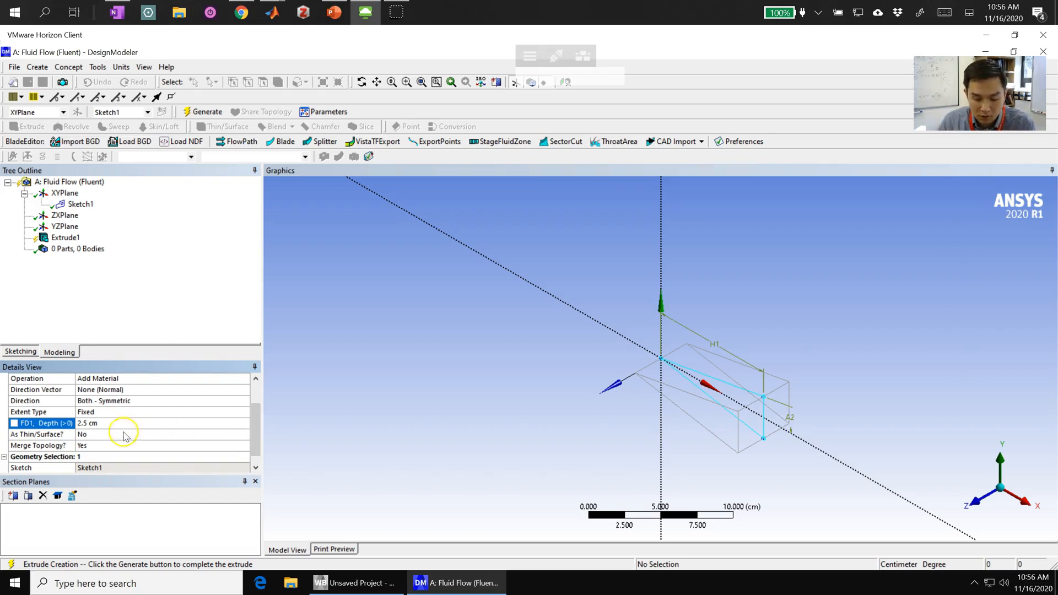
- Change the extrusion's operation to Add Frozen and generate the wedge body
scroll(258, 390, up, 1)
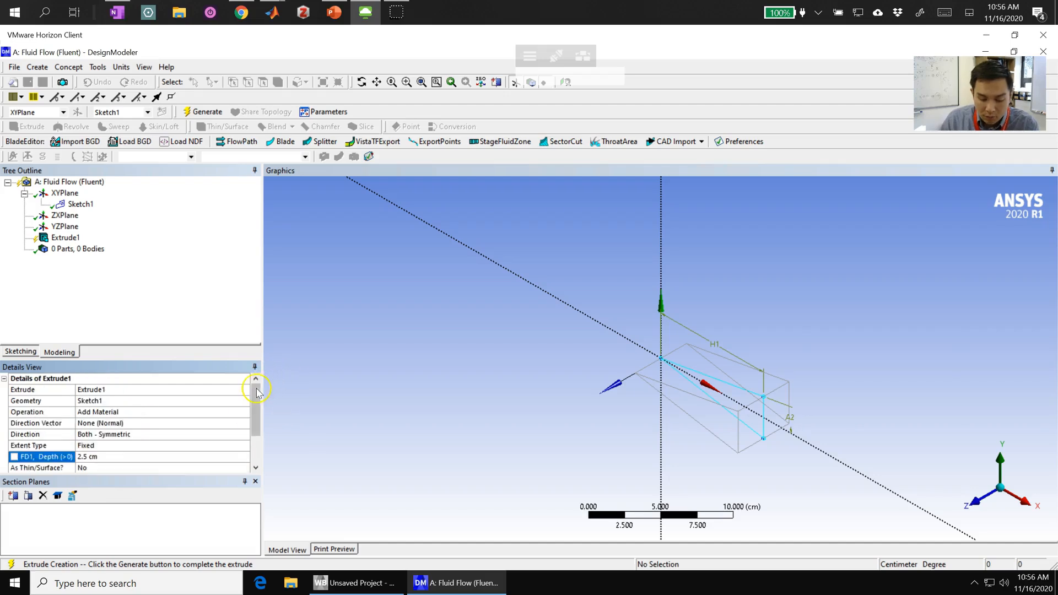
click(94, 412)
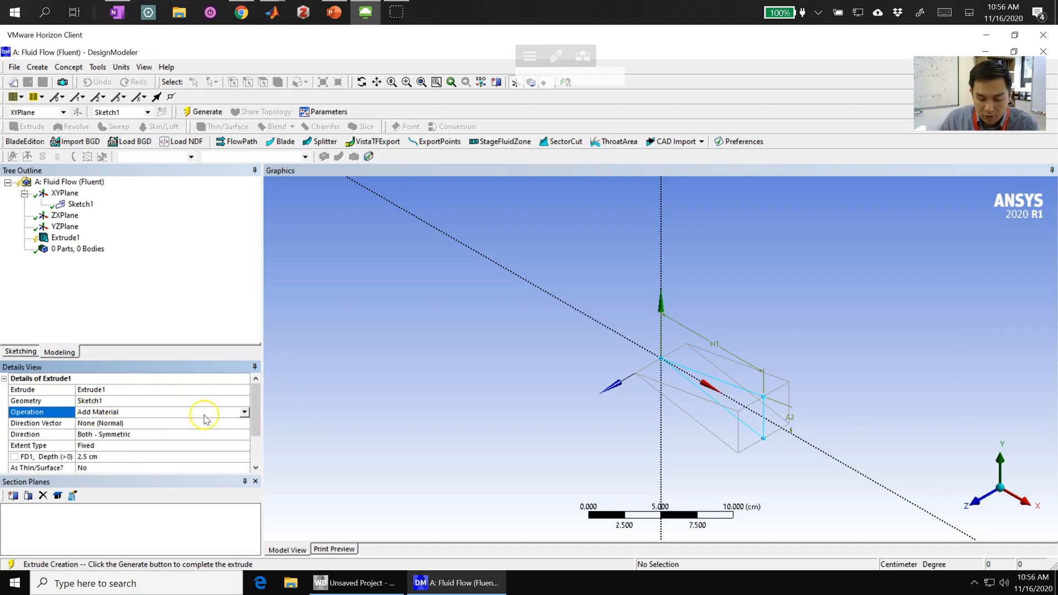
click(242, 412)
click(101, 422)
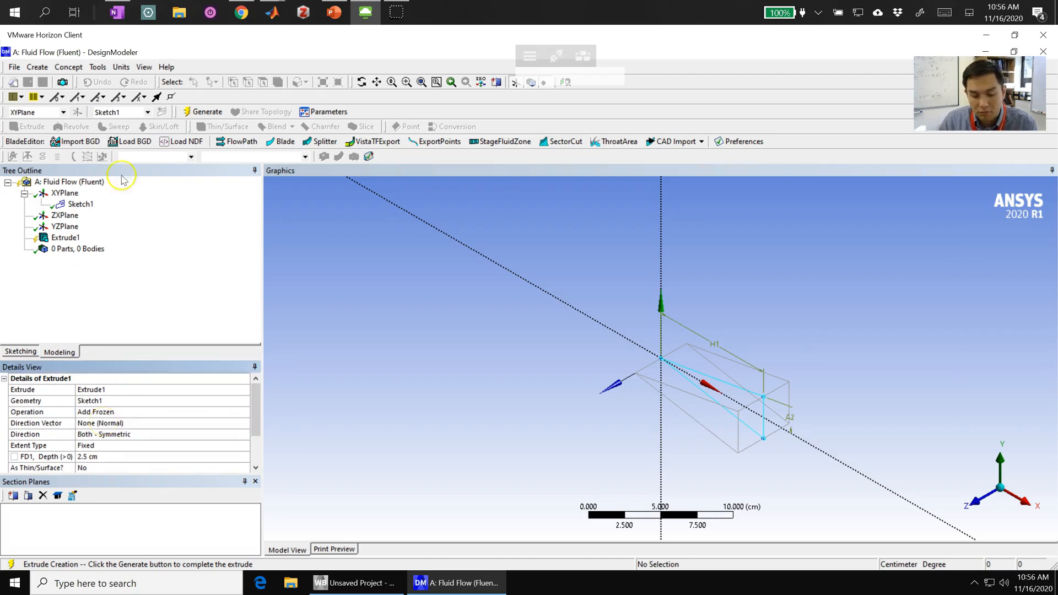
click(206, 110)
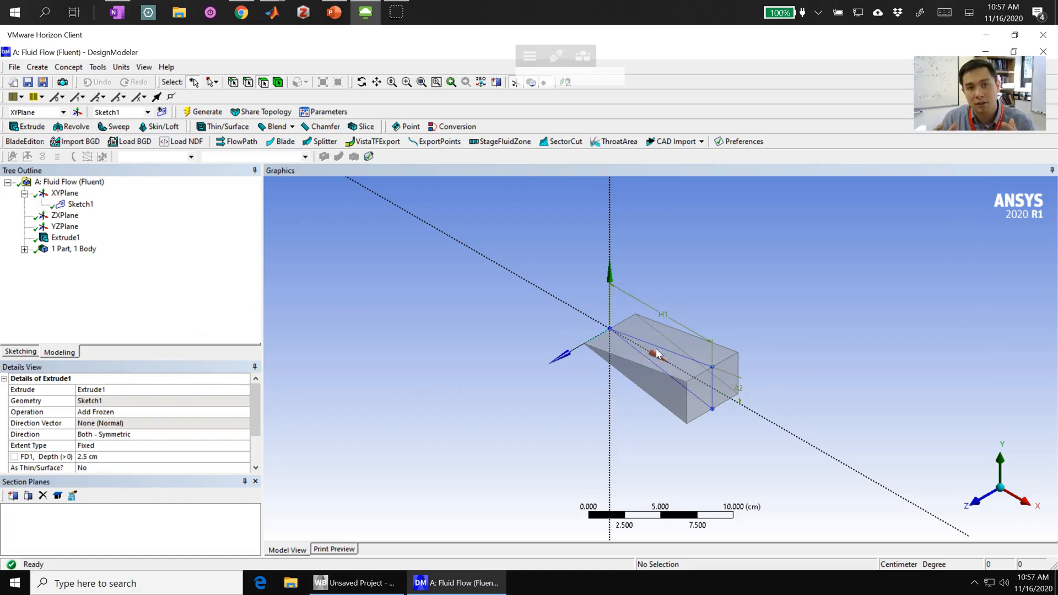
- Create a second sketch on the XYPlane and open it for sketching, viewed face-on
click(978, 501)
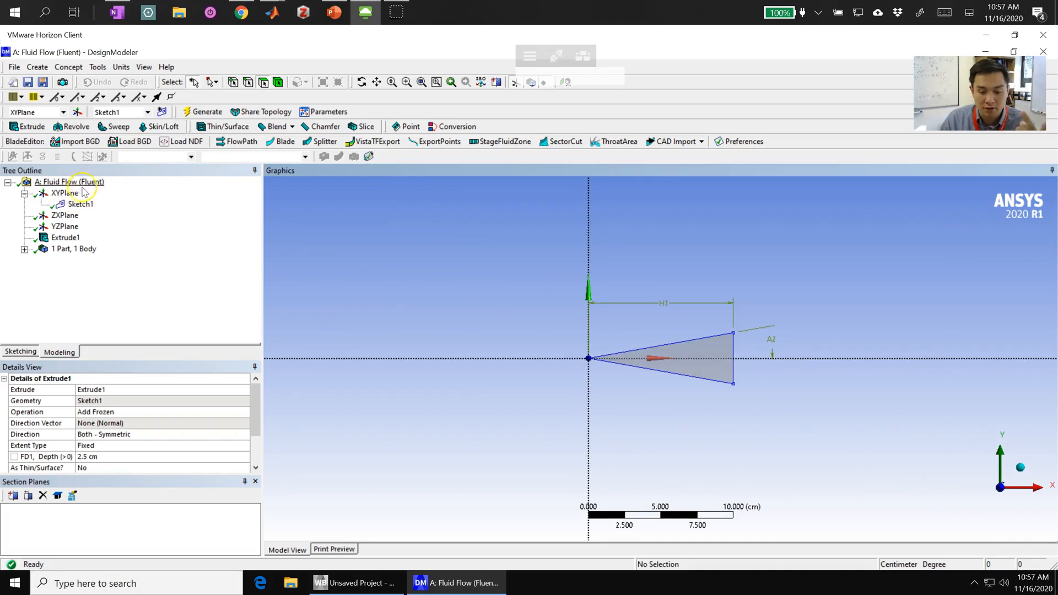
click(62, 193)
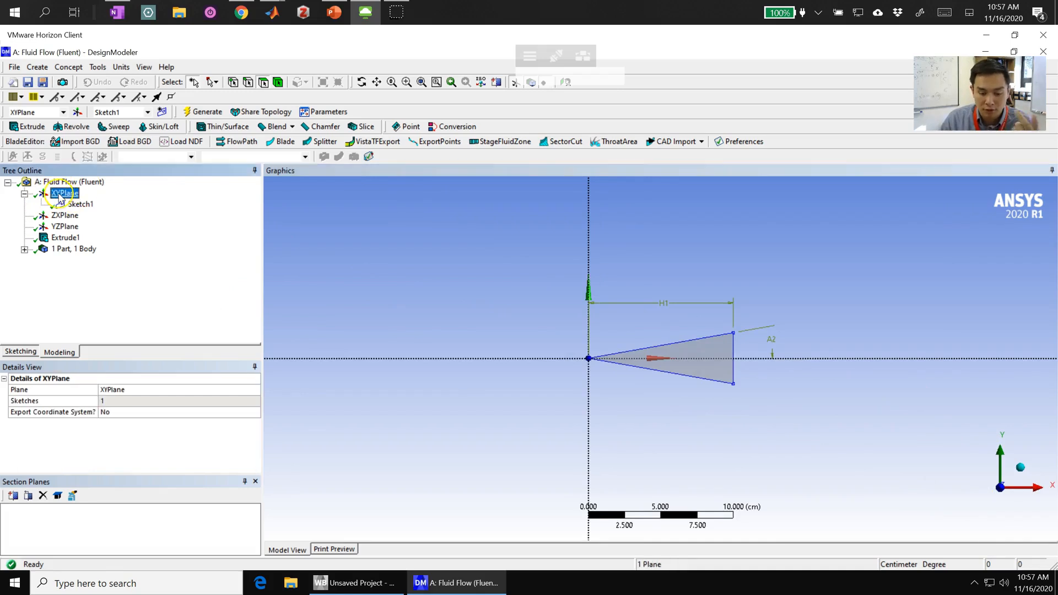
click(163, 116)
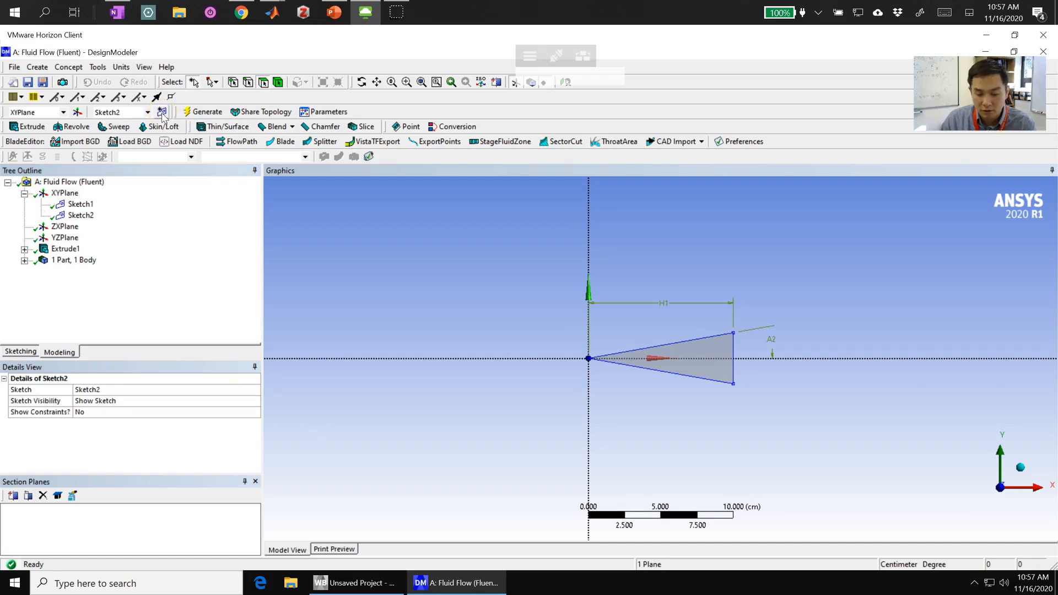
click(83, 217)
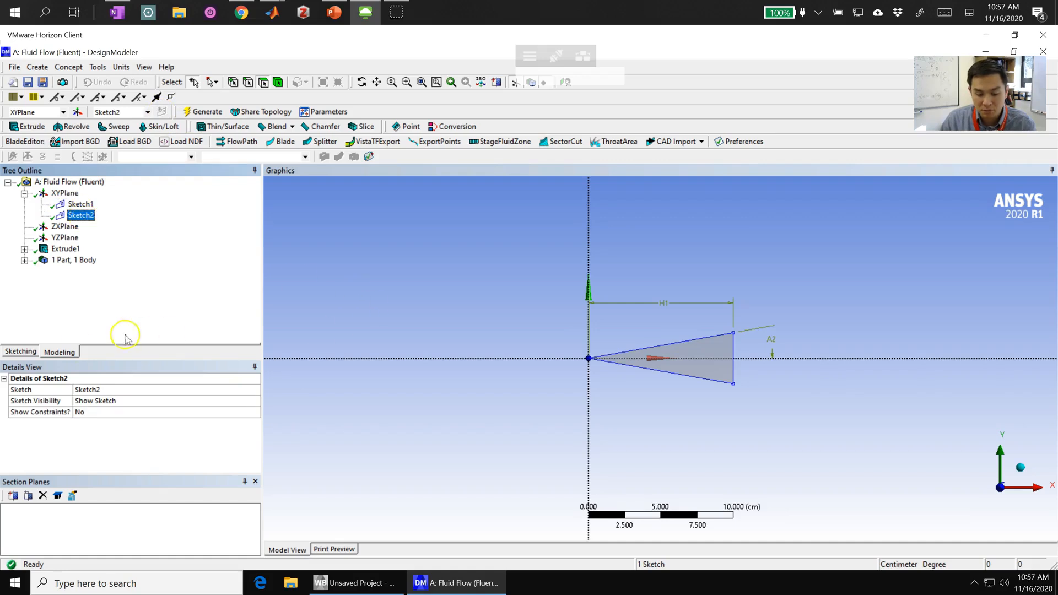
click(20, 351)
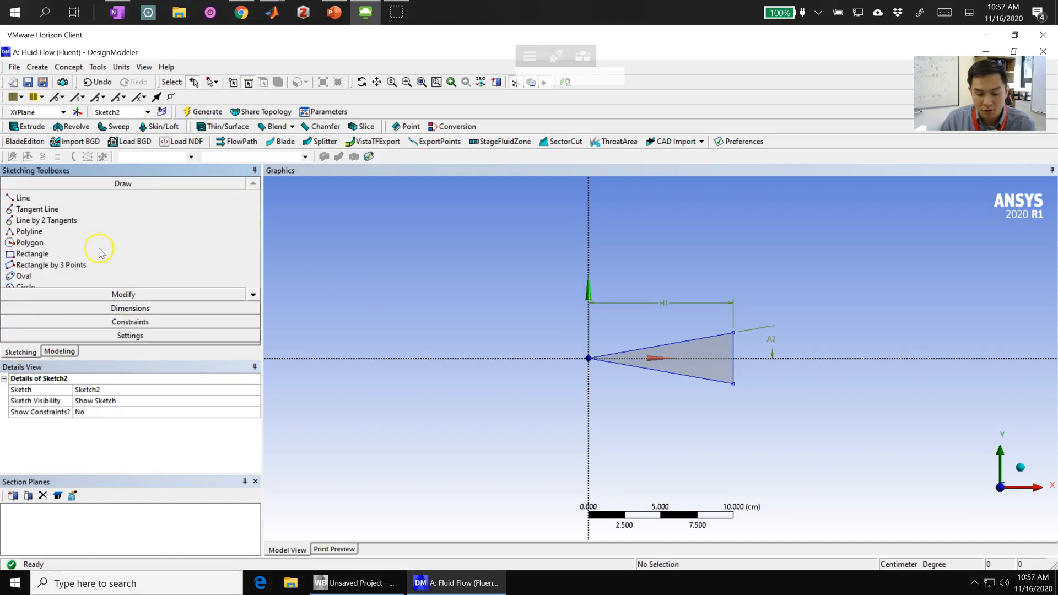
- Sketch a rectangle about 34 cm wide and 19 cm high that encloses the wedge on all sides
click(33, 254)
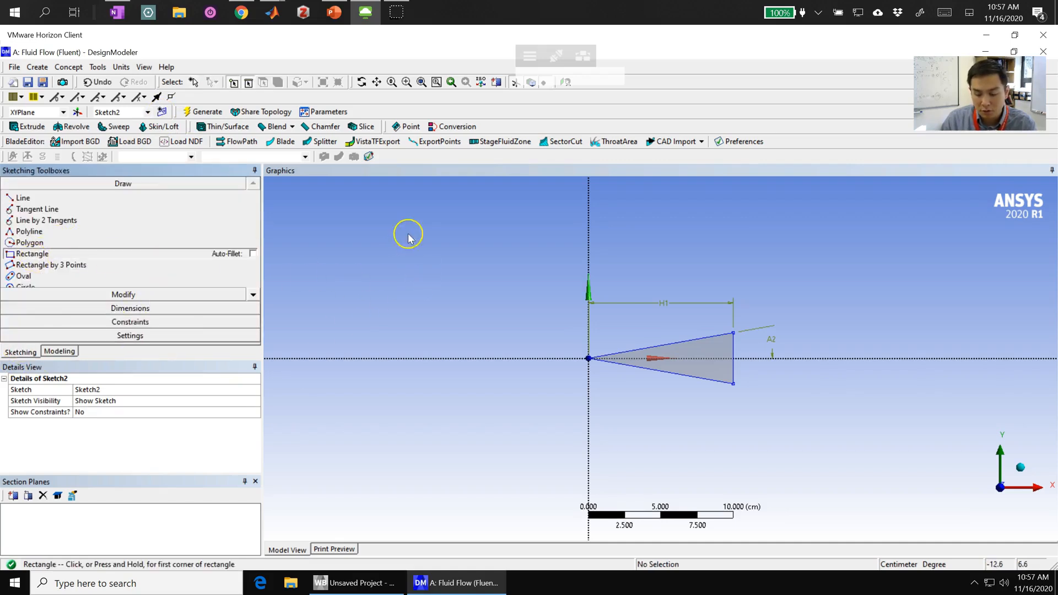
click(424, 210)
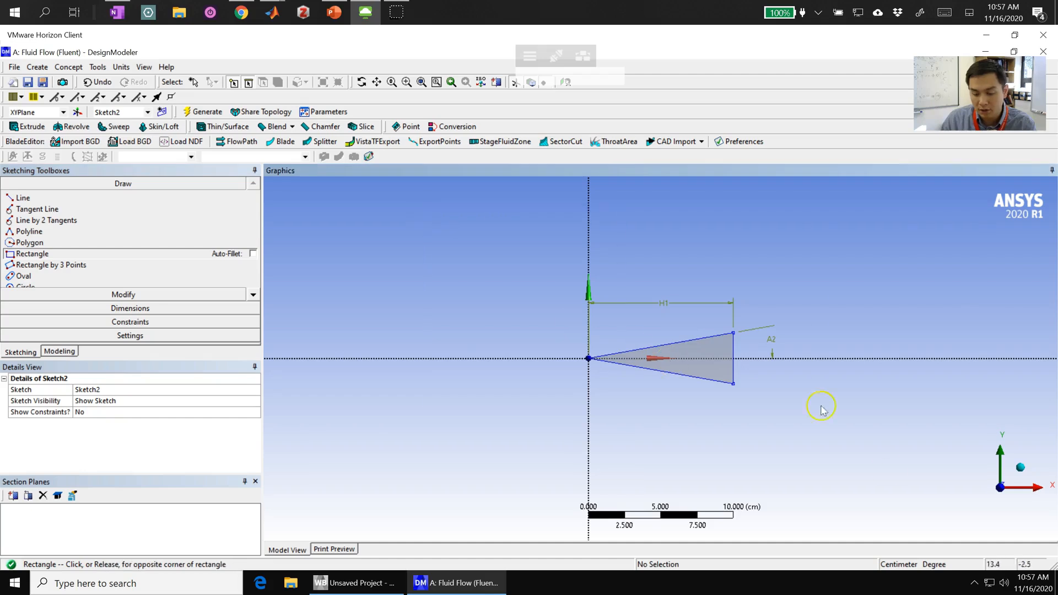
click(914, 484)
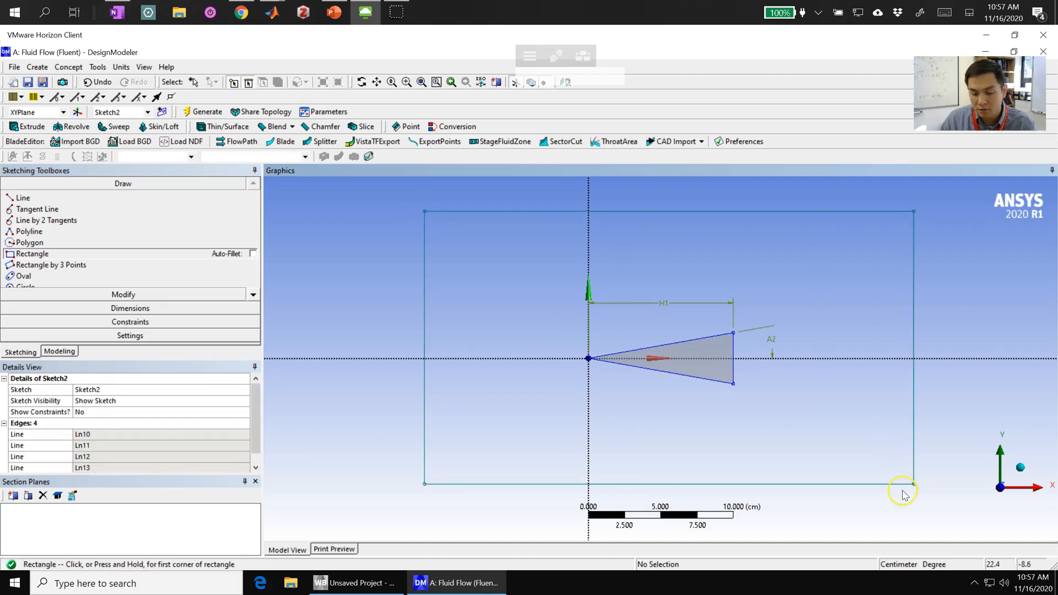
click(55, 354)
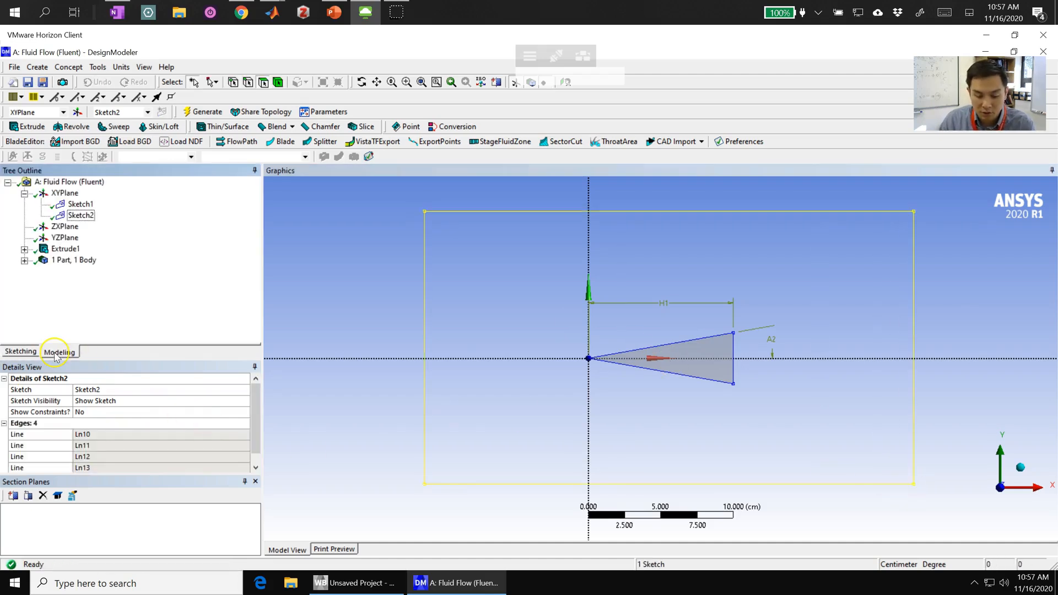
- Dimension the flow-domain rectangle's width and set it to 50 cm
click(21, 353)
click(83, 308)
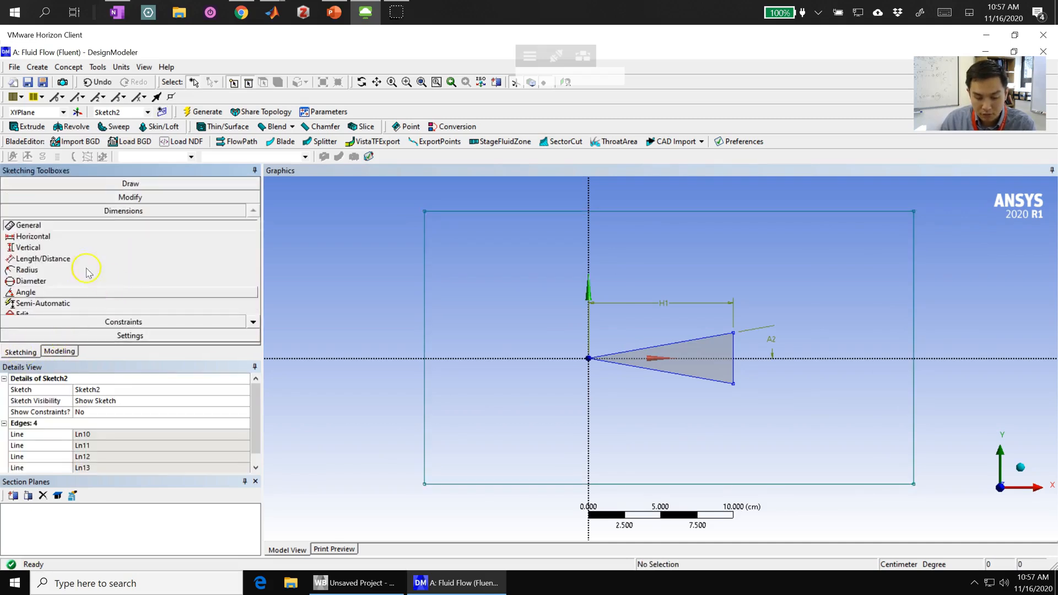
click(474, 212)
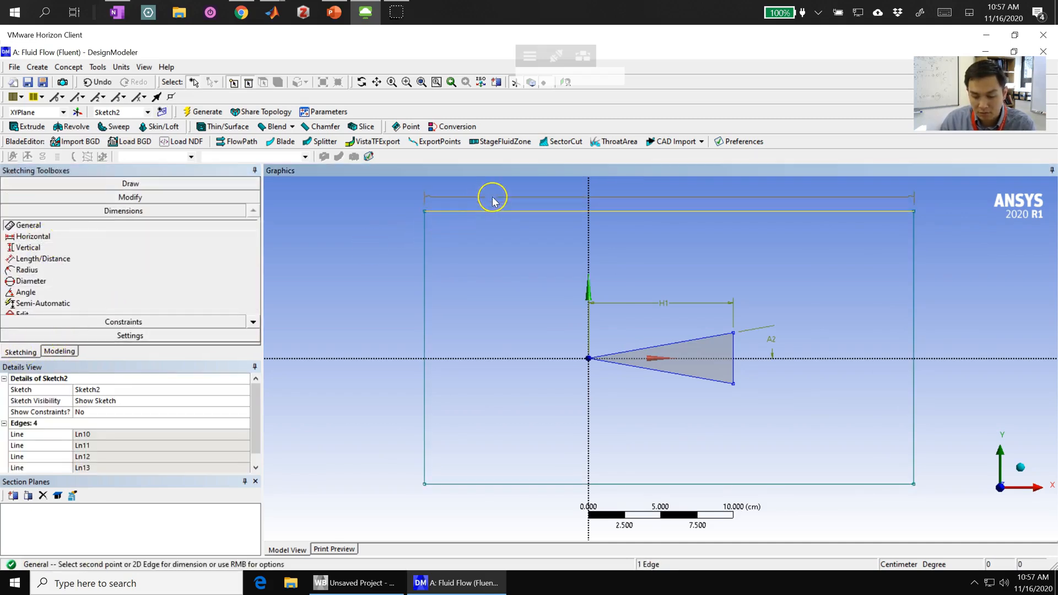
click(492, 205)
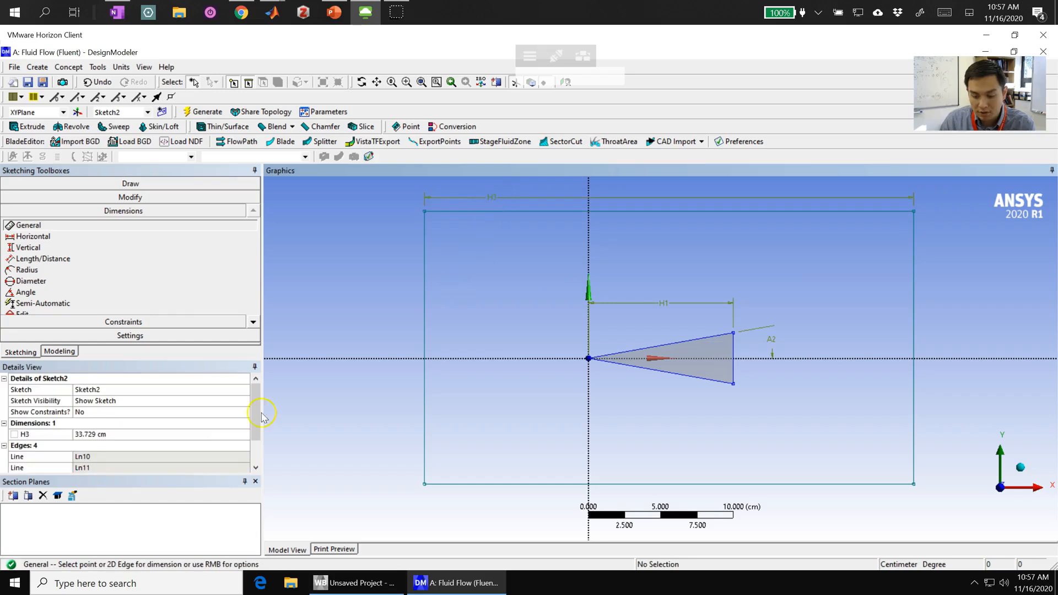
click(86, 425)
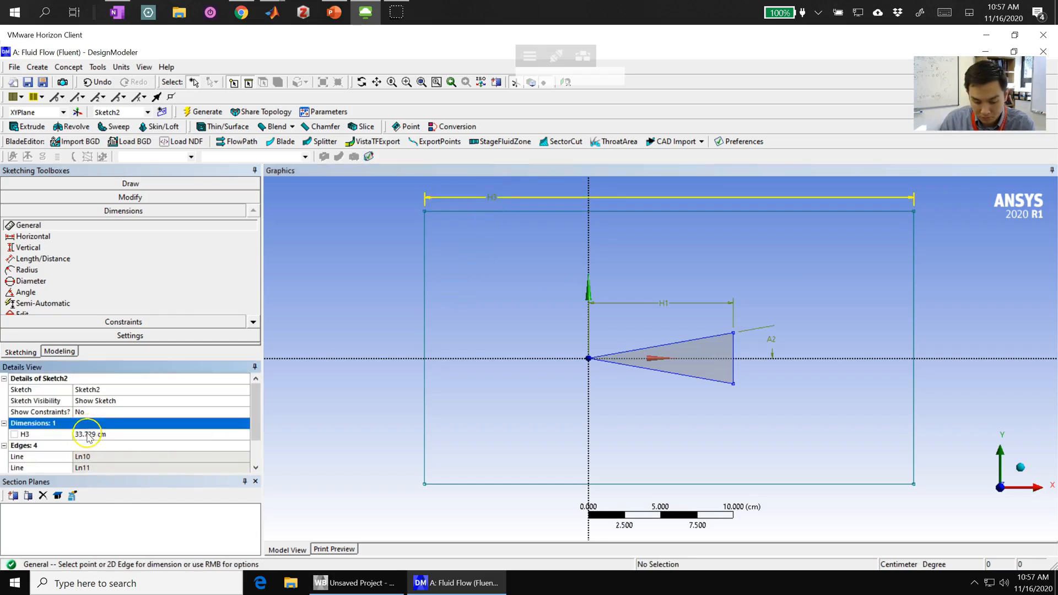
click(87, 433)
text(50)
key(Return)
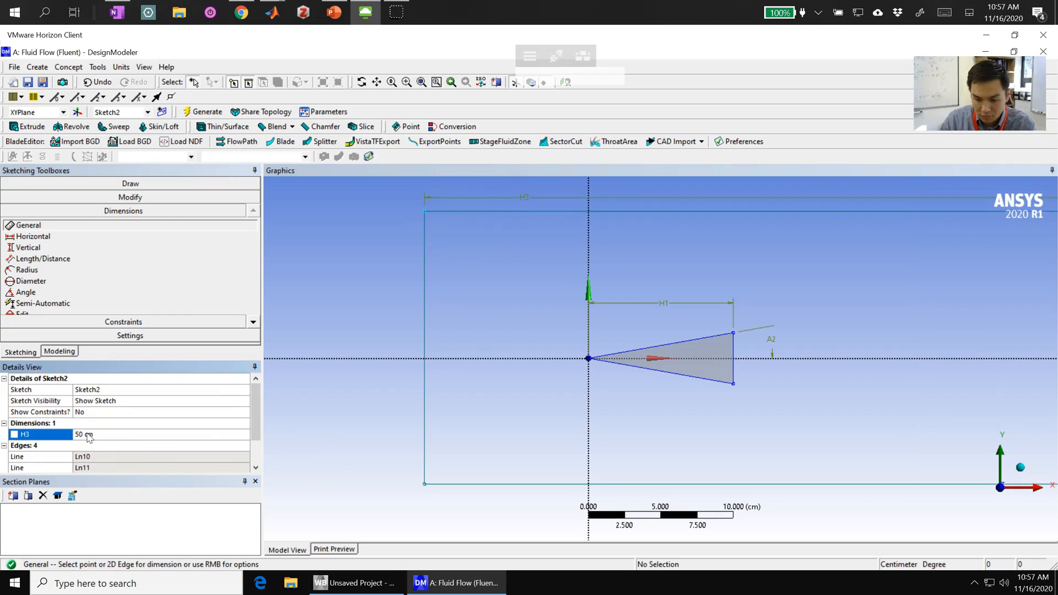
- Dimension the flow-domain rectangle's height and set it to 30 cm
click(424, 302)
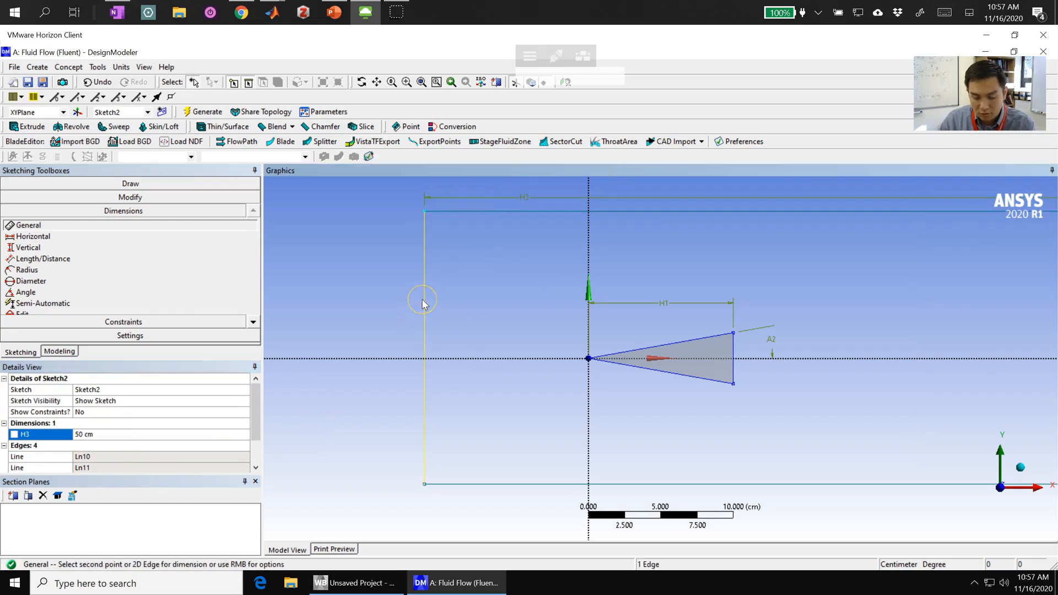
click(392, 303)
click(86, 445)
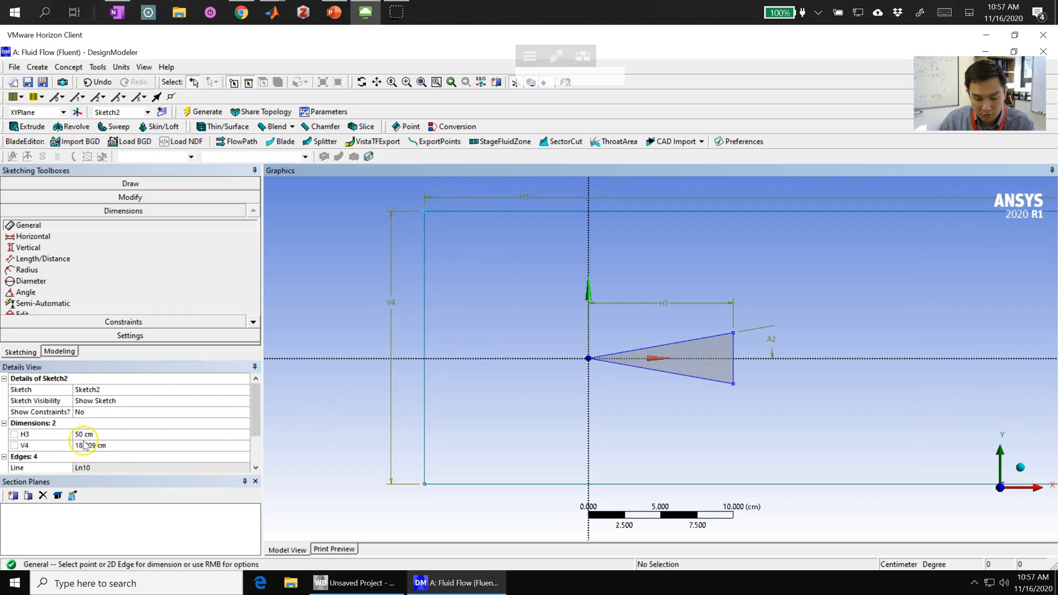
text(30)
key(Return)
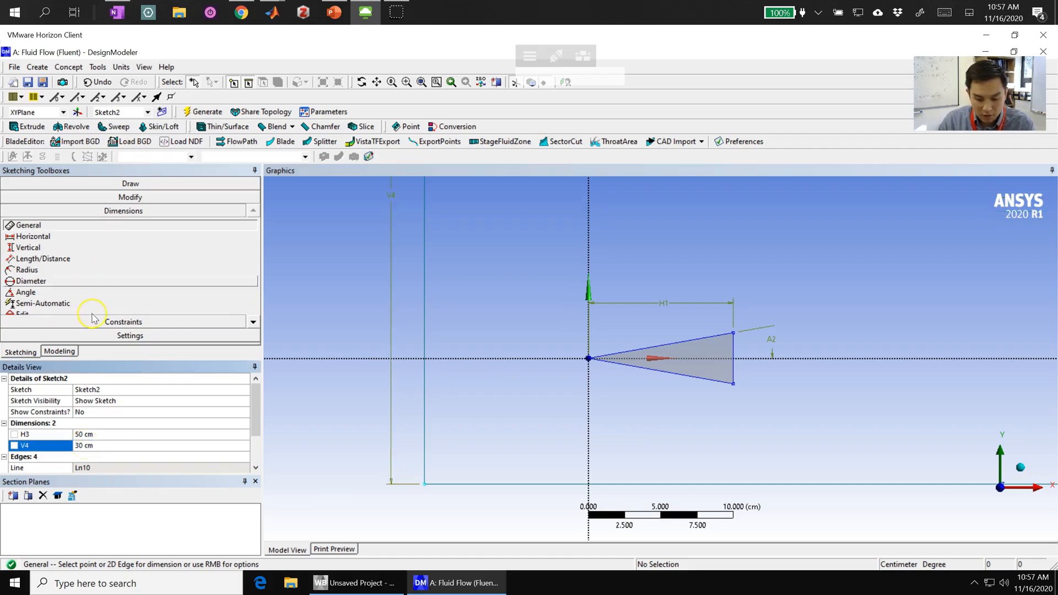
- Add a horizontal dimension from the rectangle's upstream vertical edge to the Y axis and set it to 20 cm
click(35, 237)
click(424, 289)
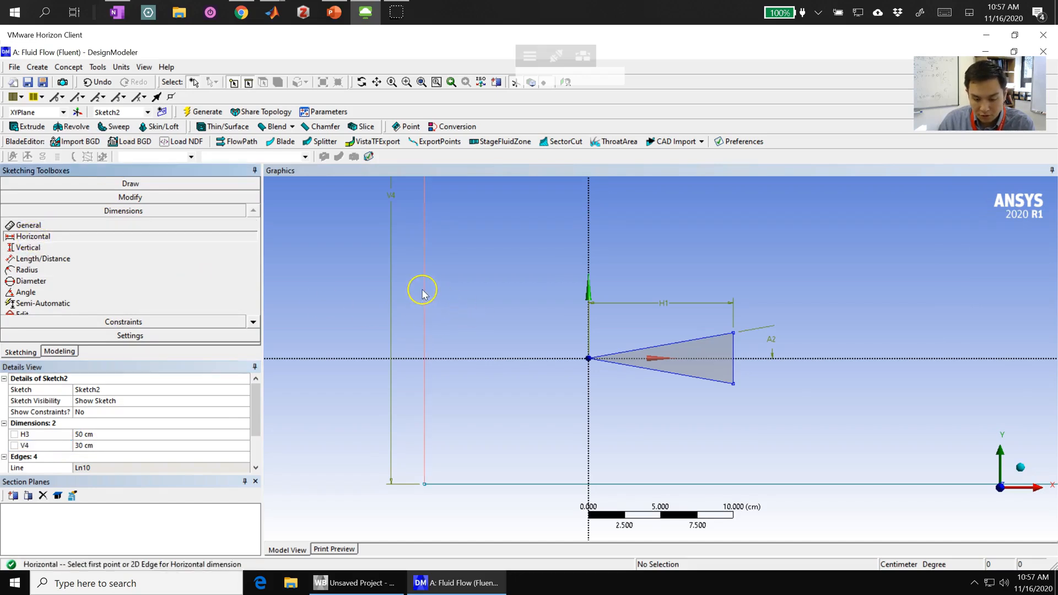
click(587, 257)
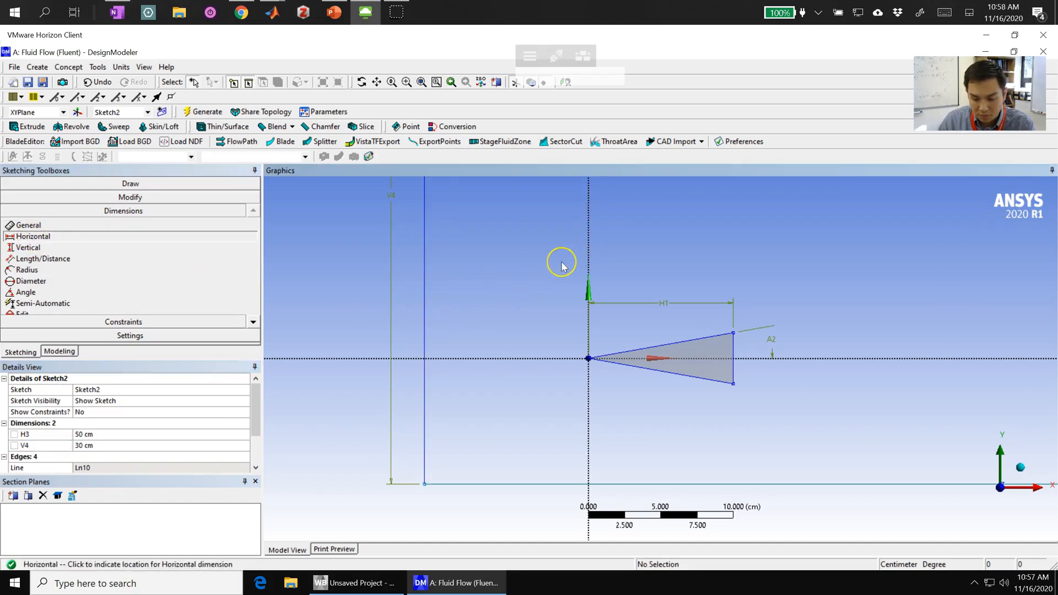
click(517, 268)
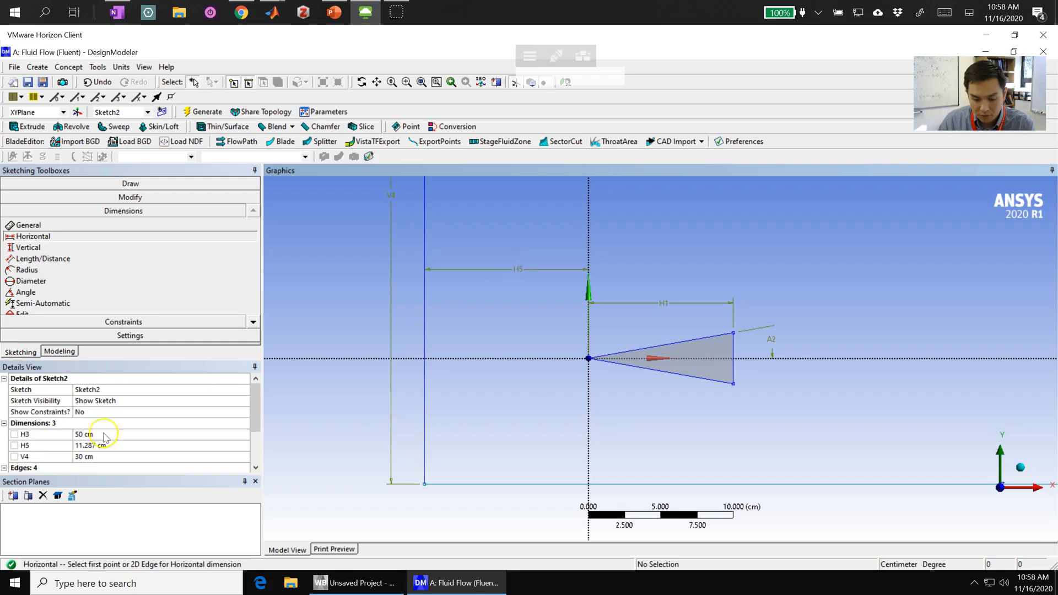
click(86, 447)
text(20)
key(Return)
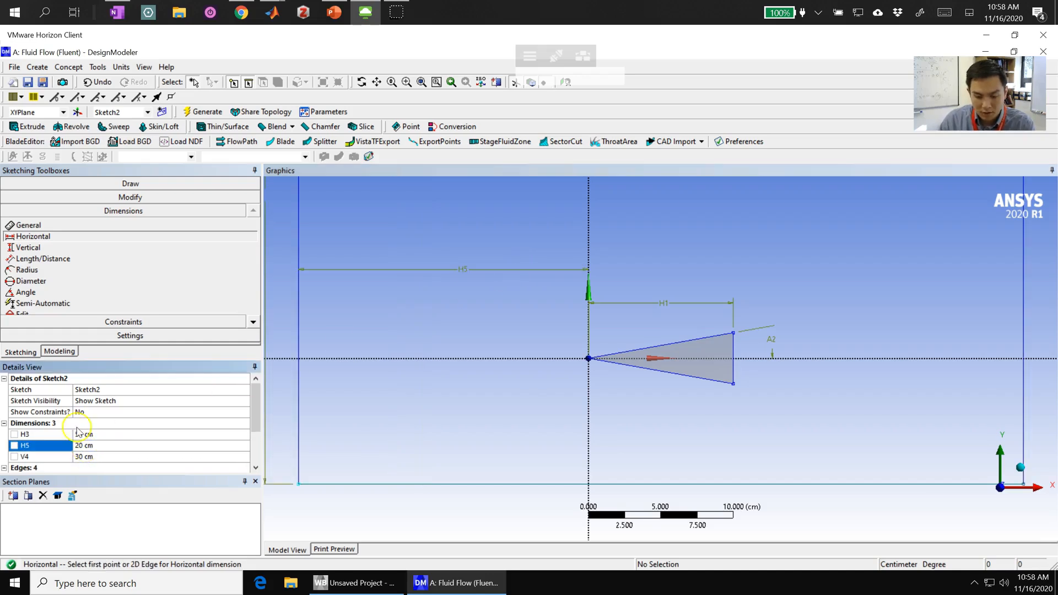
- Add a vertical dimension from the rectangle's lower edge to the X axis and set it to 15 cm
click(28, 247)
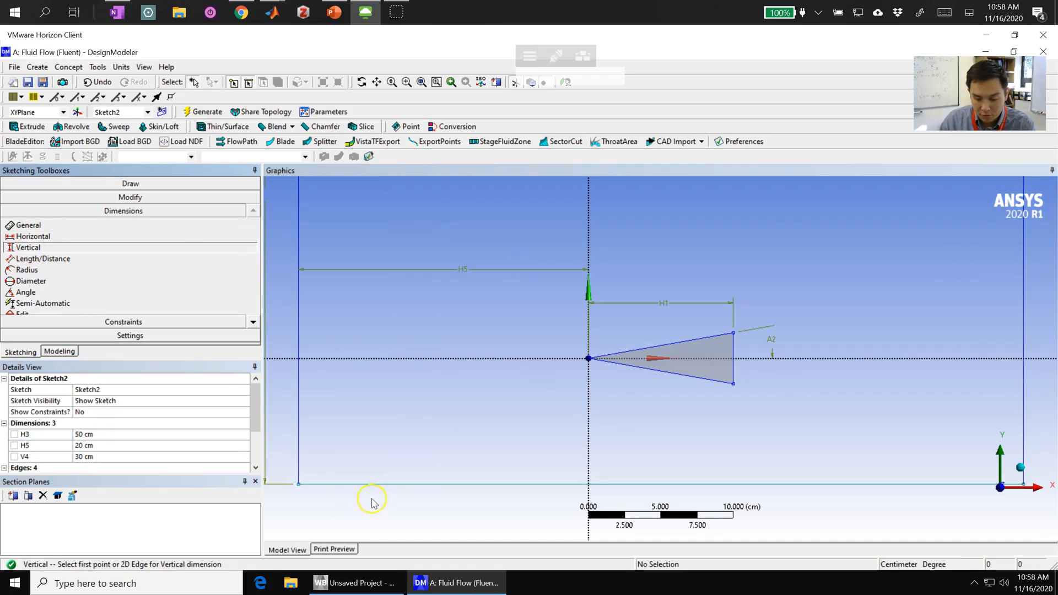
click(392, 485)
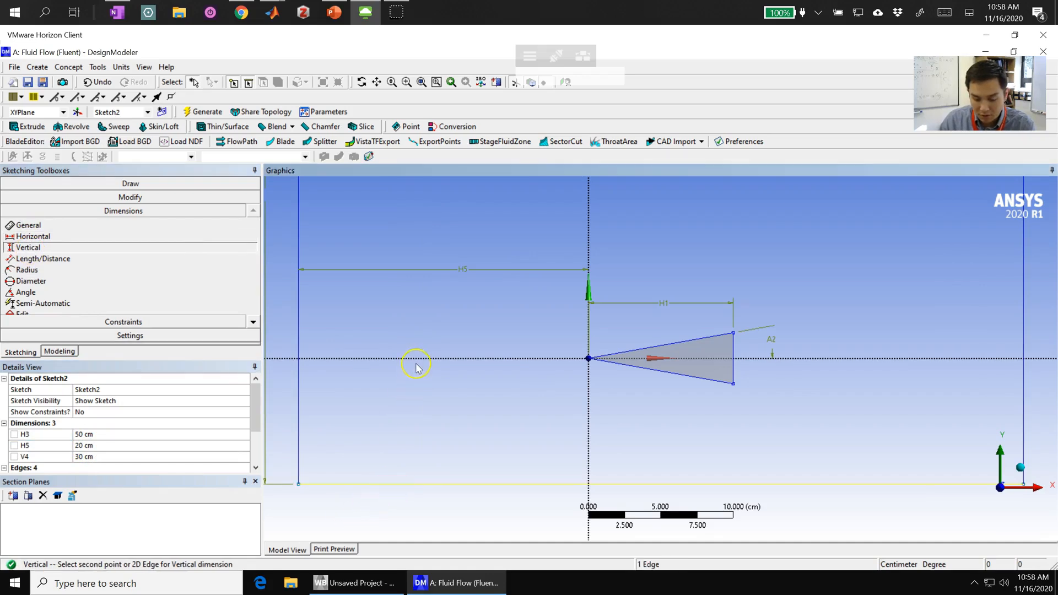
click(420, 361)
click(433, 415)
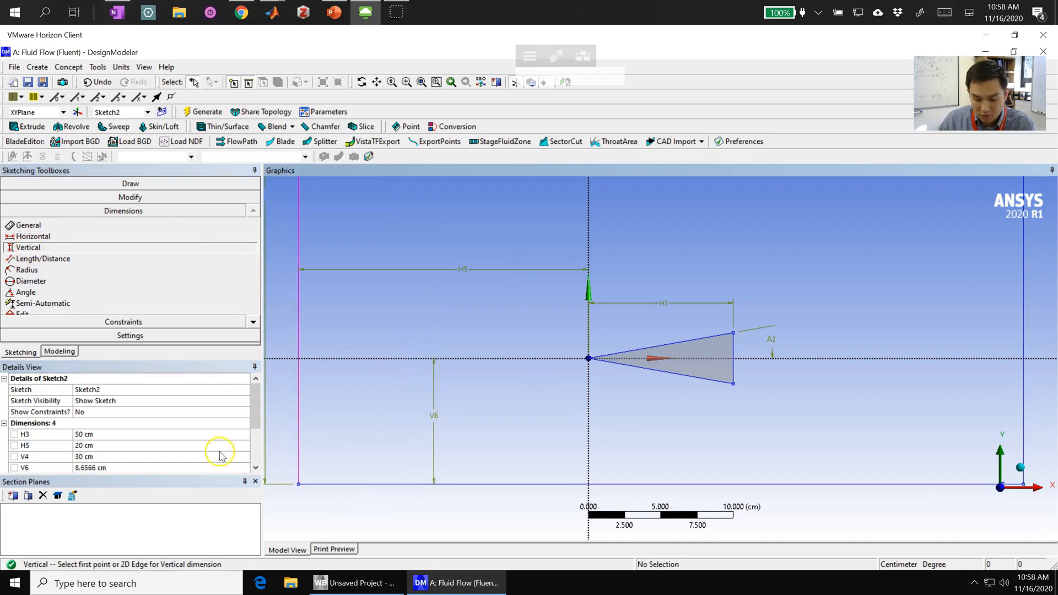
click(84, 468)
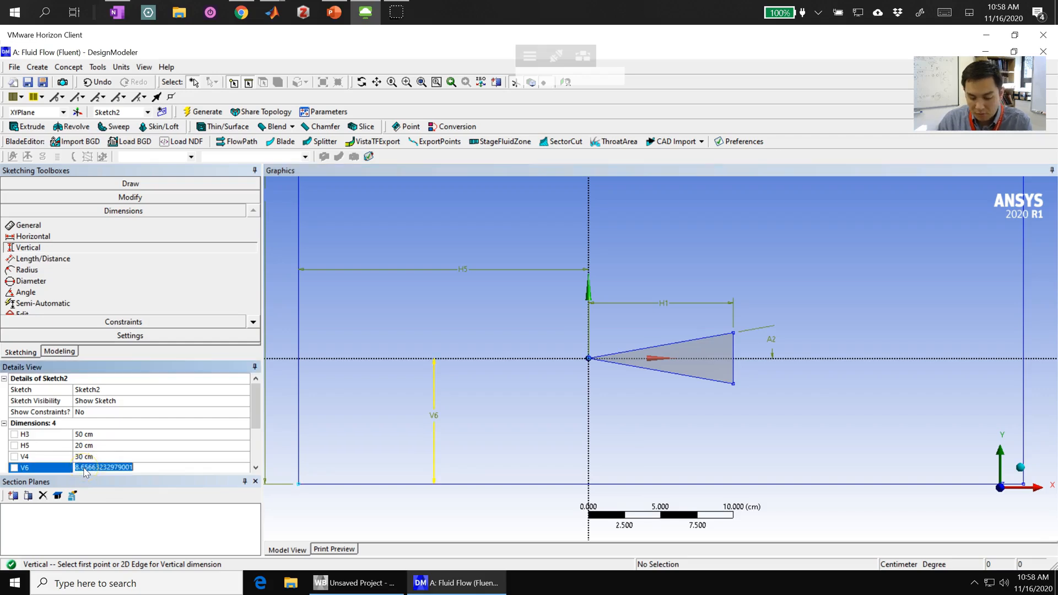
text(15)
key(Return)
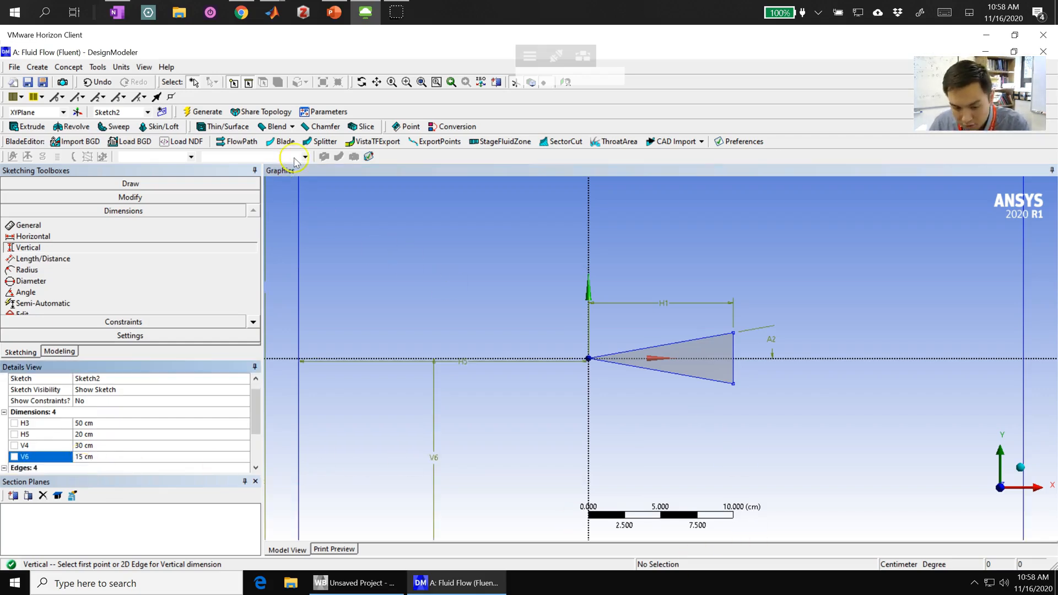
- View the sketch isometrically, leave sketching, and check the geometry instructions slide in PowerPoint before returning to DesignModeler
click(421, 83)
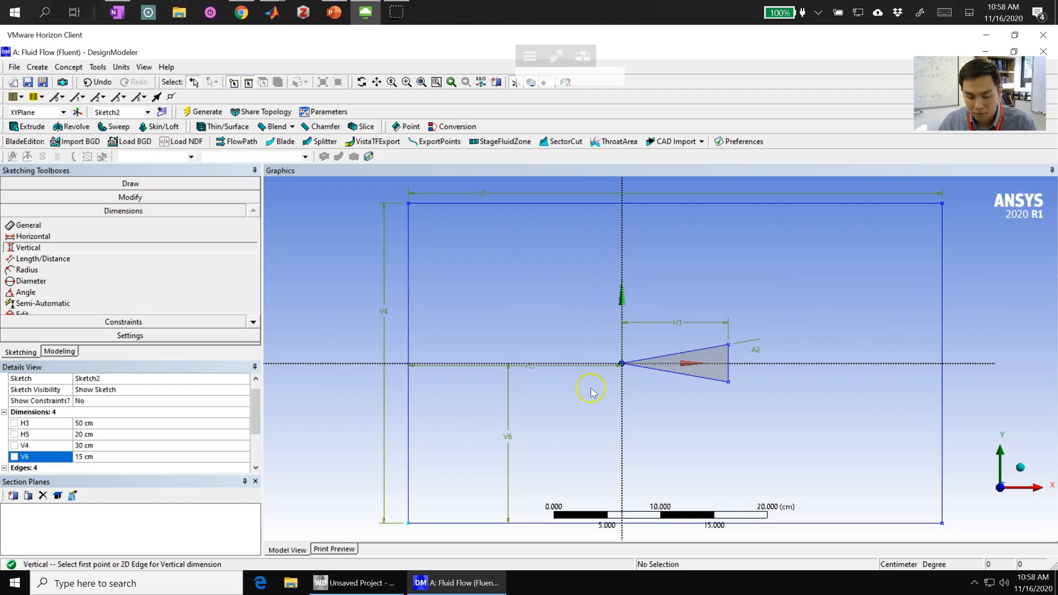
click(1021, 468)
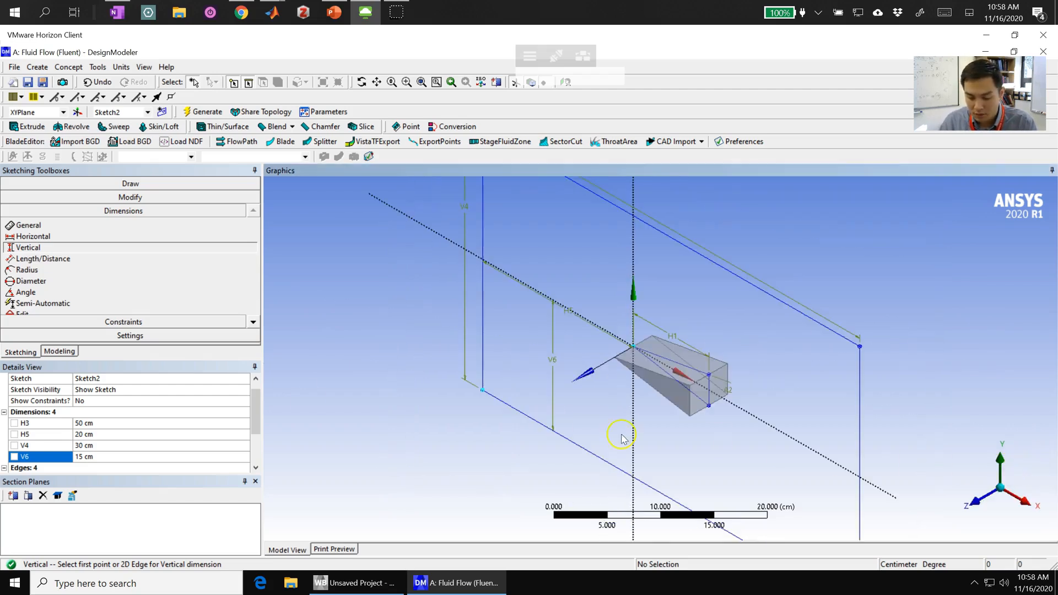
click(59, 352)
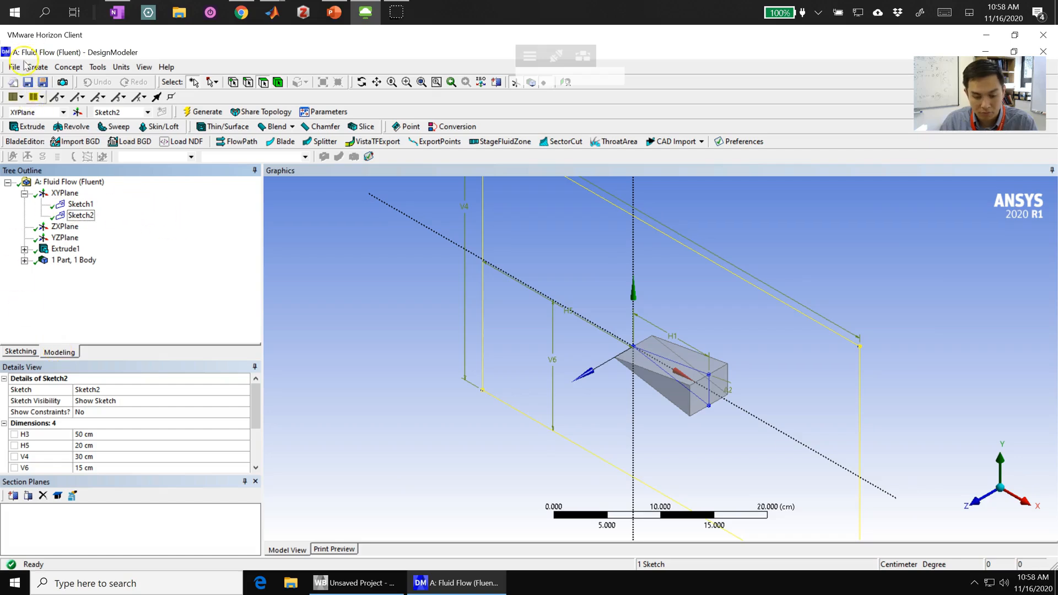
click(334, 13)
click(359, 43)
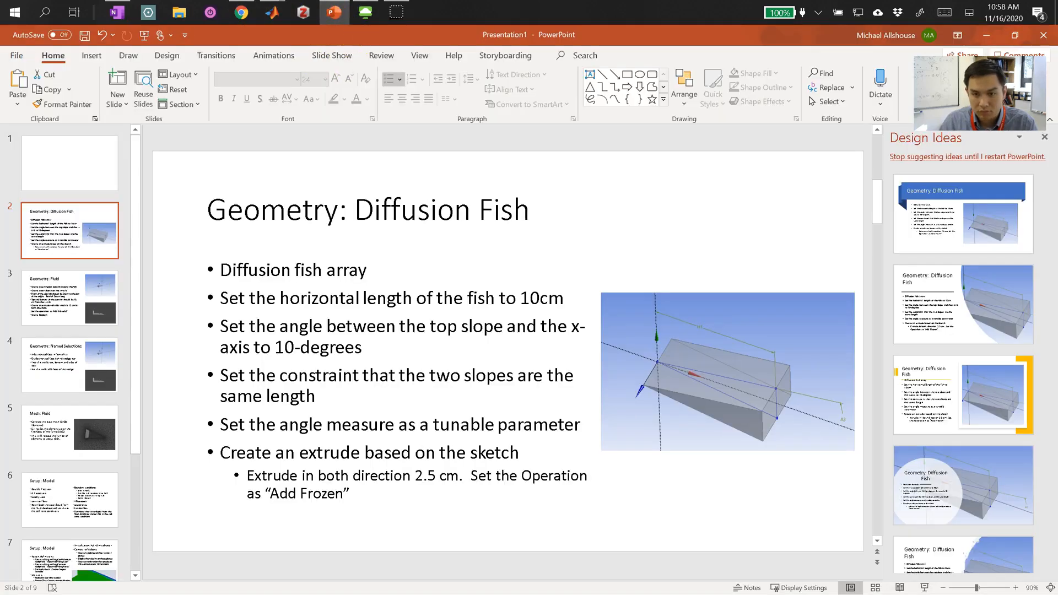
key(alt+Tab)
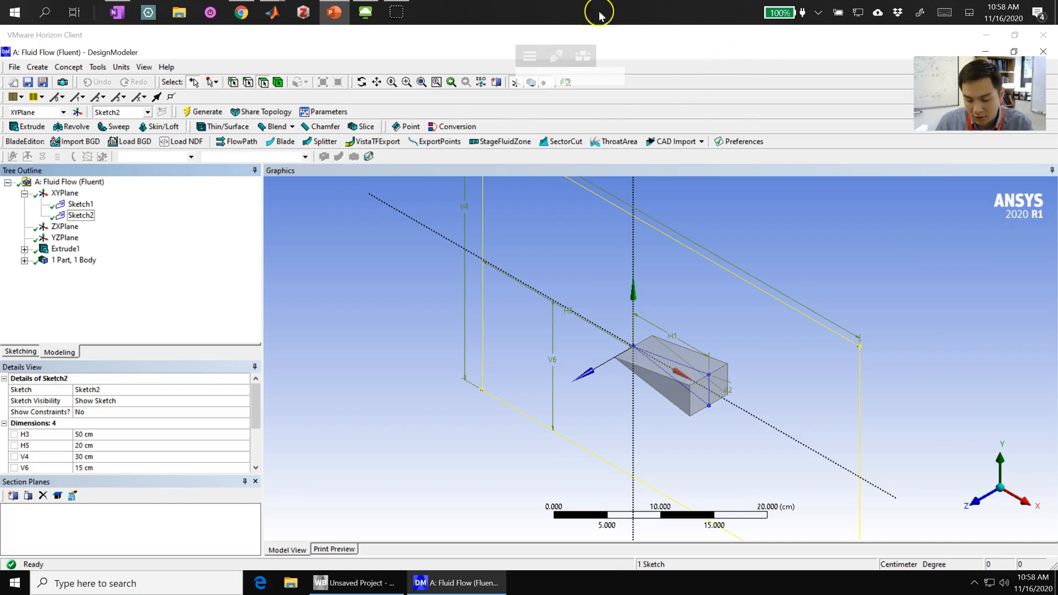
- Extrude the rectangle sketch with direction Both - Symmetric and a depth of 15 cm, and generate the domain body
click(44, 67)
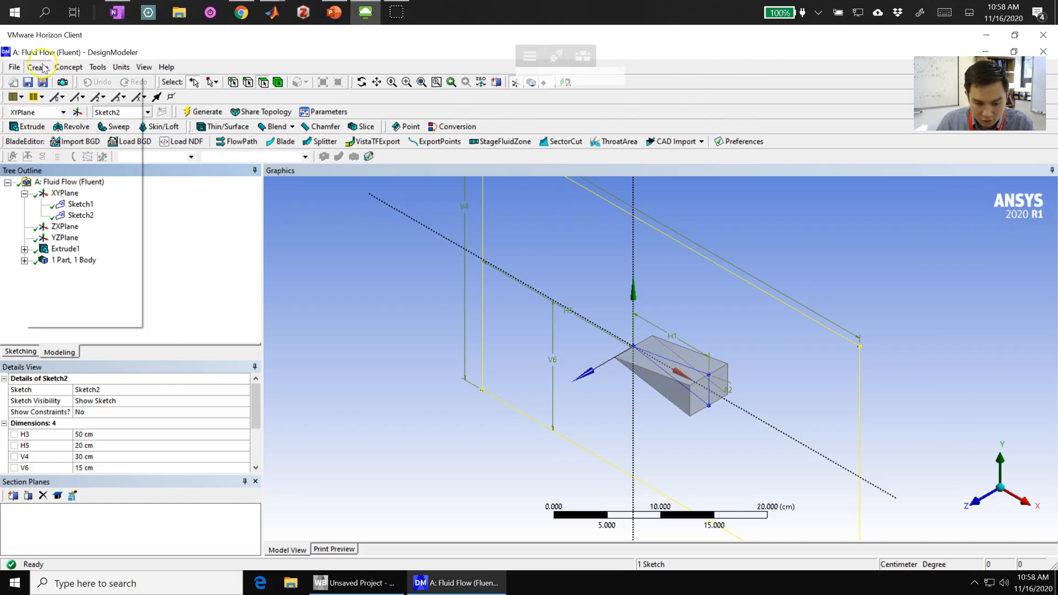
click(61, 95)
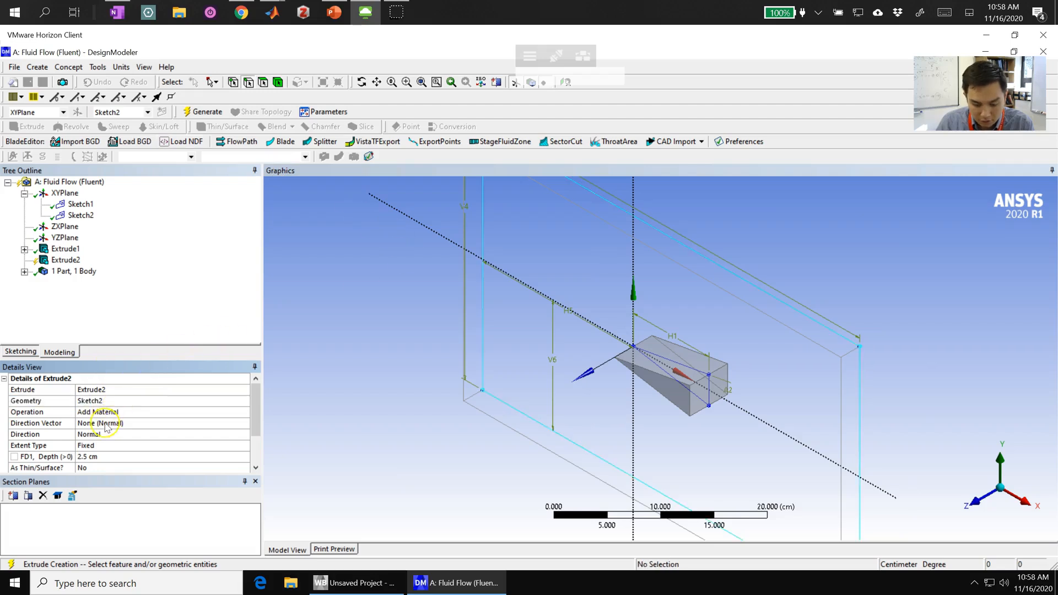
click(99, 439)
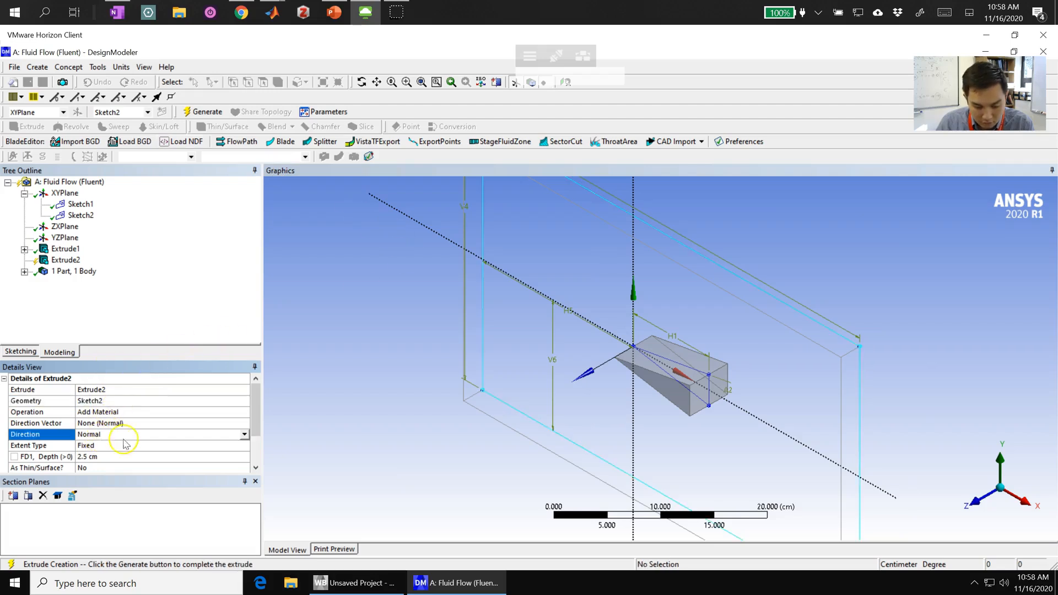
click(243, 434)
click(137, 460)
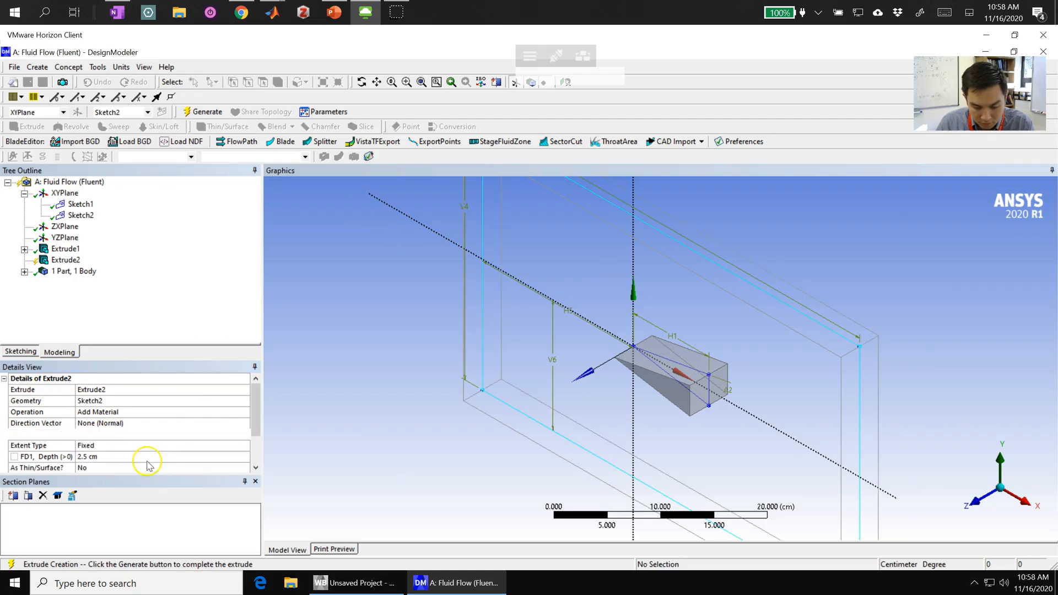
click(55, 457)
key(Return)
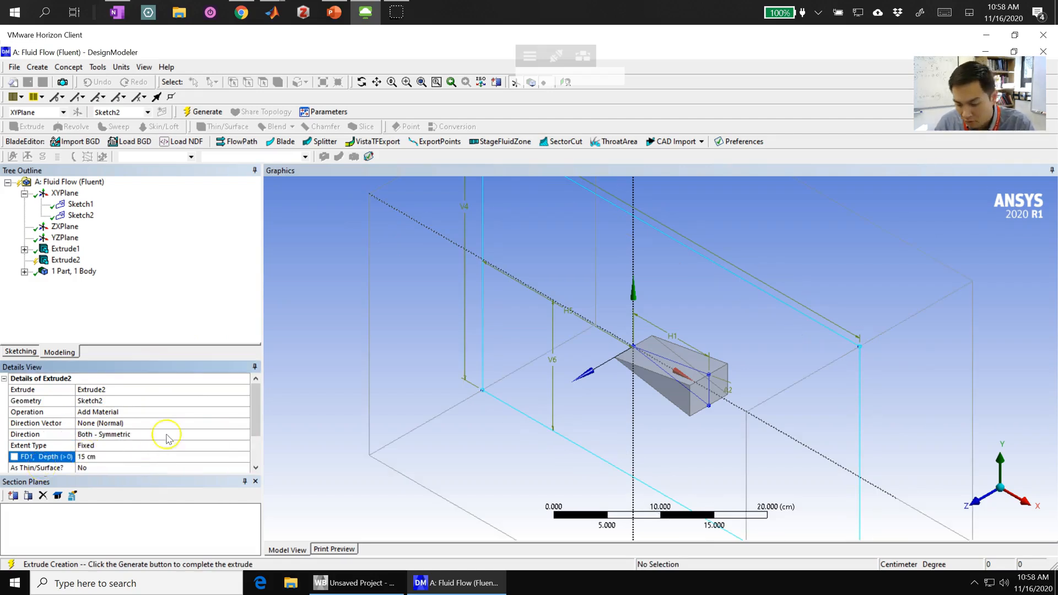
click(636, 315)
scroll(636, 315, down, 4)
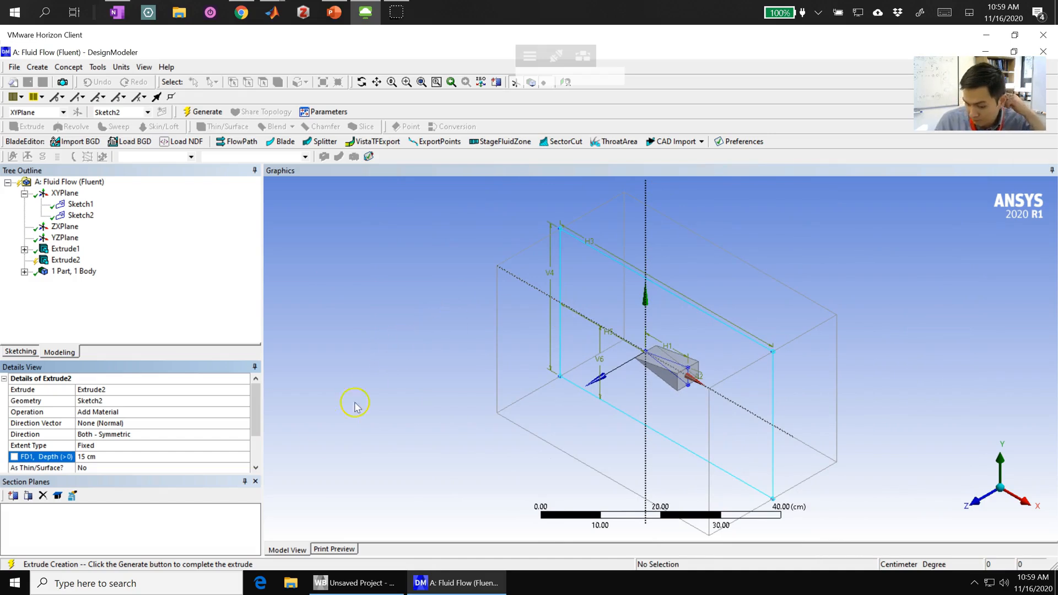
click(212, 118)
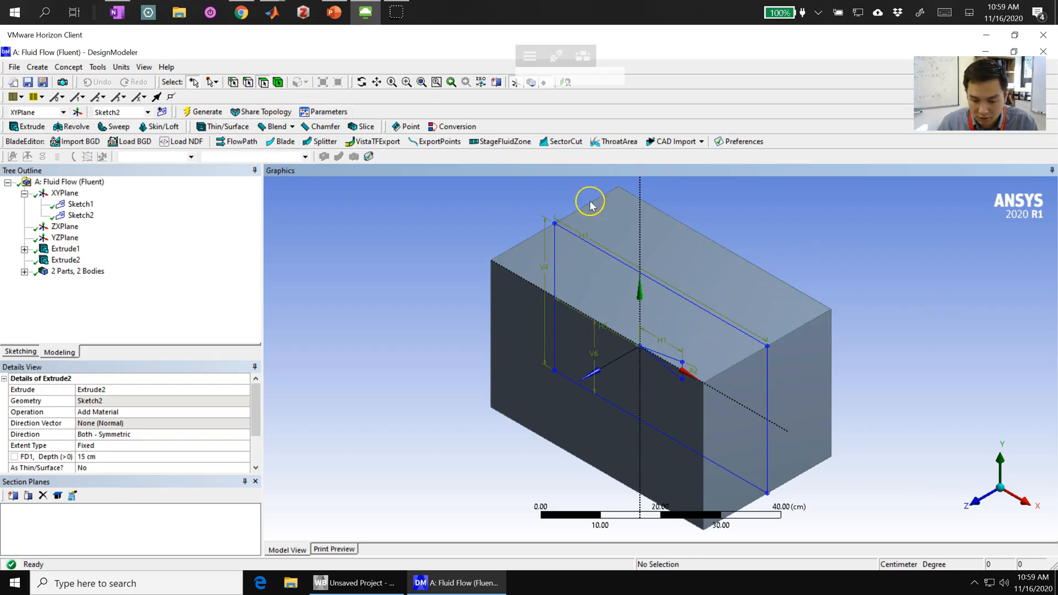
- Select the four long faces of the domain box and hide them to expose the wedge inside
click(721, 277)
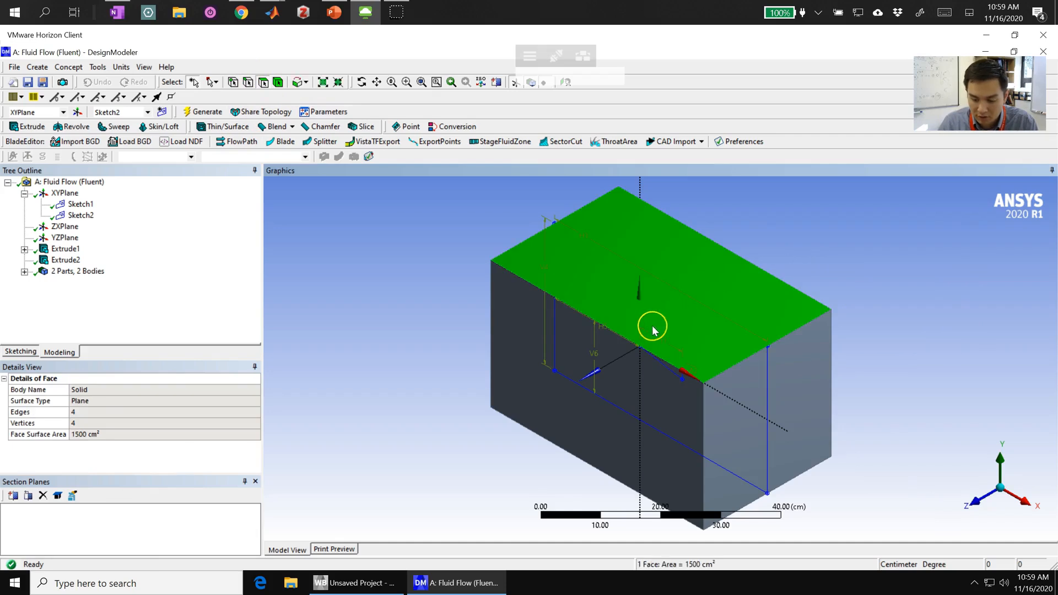
ctrl+click(670, 367)
middle_drag(619, 408, 619, 323)
ctrl+click(630, 349)
middle_drag(703, 406, 601, 353)
ctrl+click(662, 349)
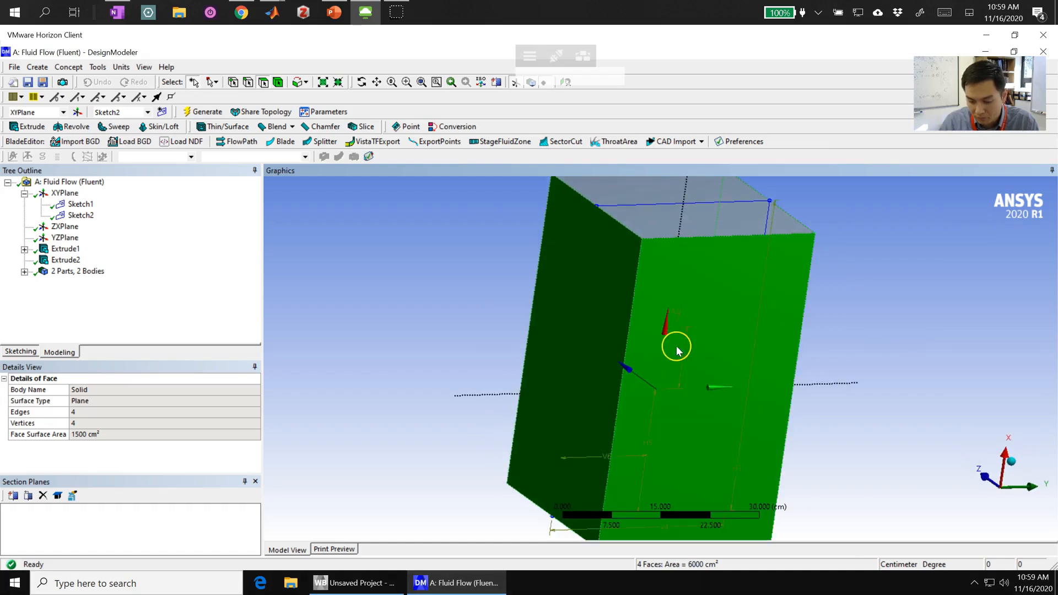
right_click(773, 295)
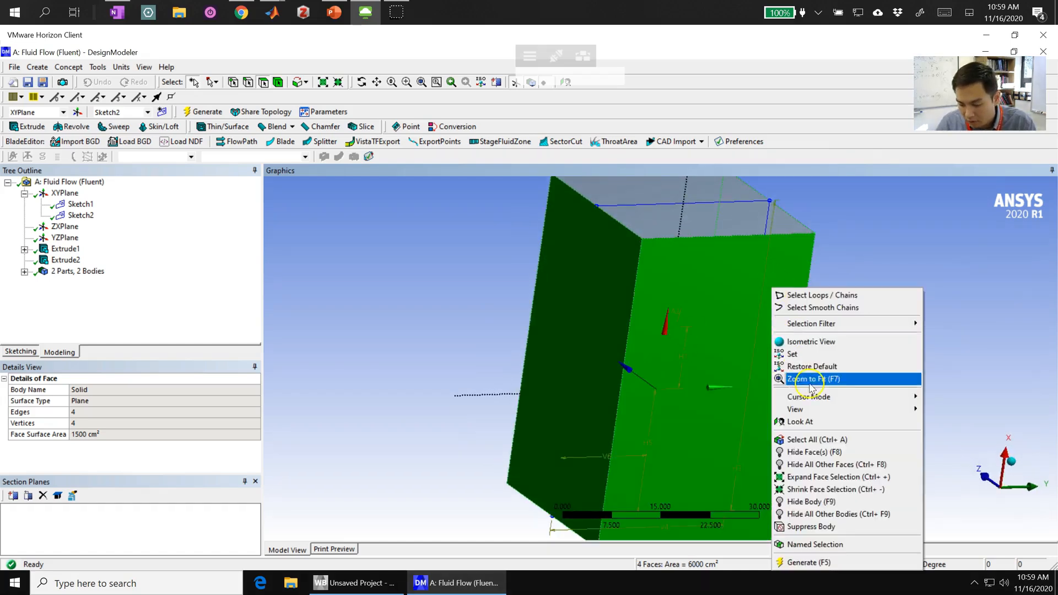
click(806, 454)
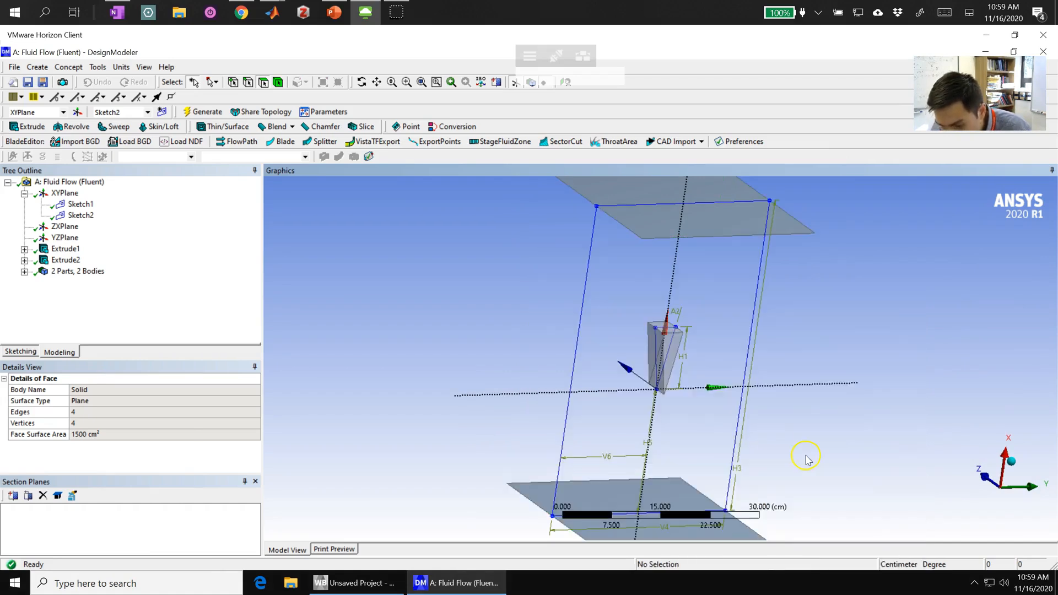
- Return the view to isometric, list the individual bodies in the model tree, and identify the wedge solid
mouse_move(585, 349)
middle_down()
mouse_move(668, 479)
mouse_move(626, 489)
mouse_move(534, 468)
mouse_move(549, 408)
mouse_move(578, 402)
mouse_move(603, 449)
mouse_move(589, 463)
middle_up()
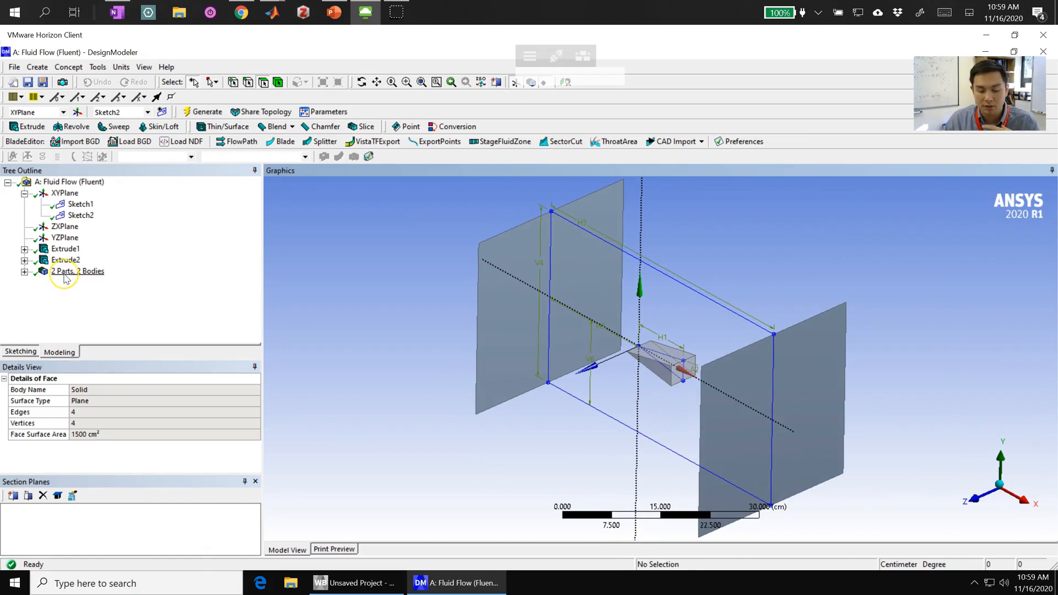
click(25, 271)
click(76, 283)
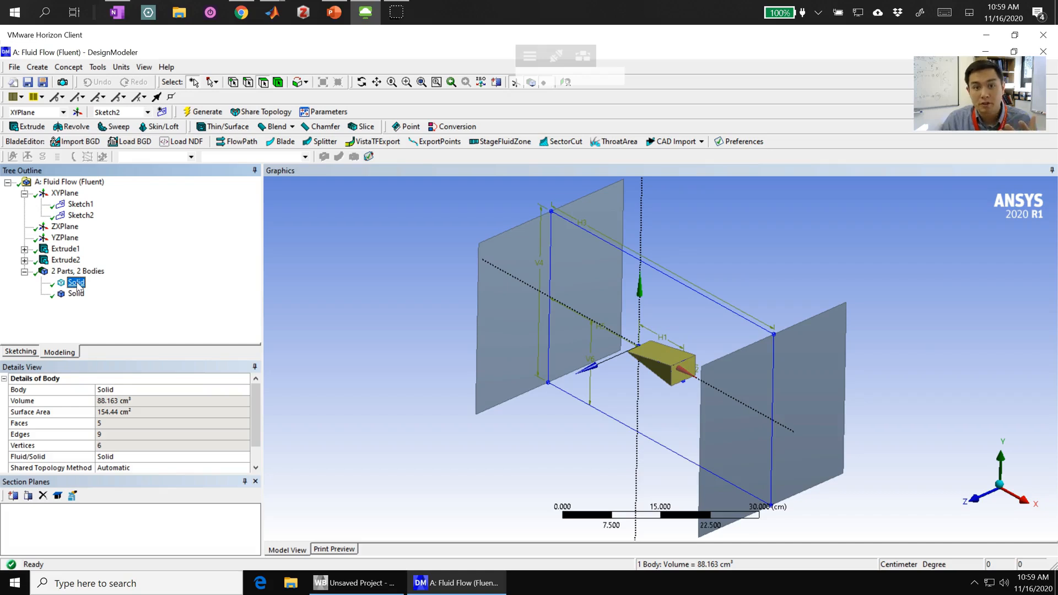
- Create a Boolean feature with the Subtract operation and assign the domain box as its target body
click(76, 293)
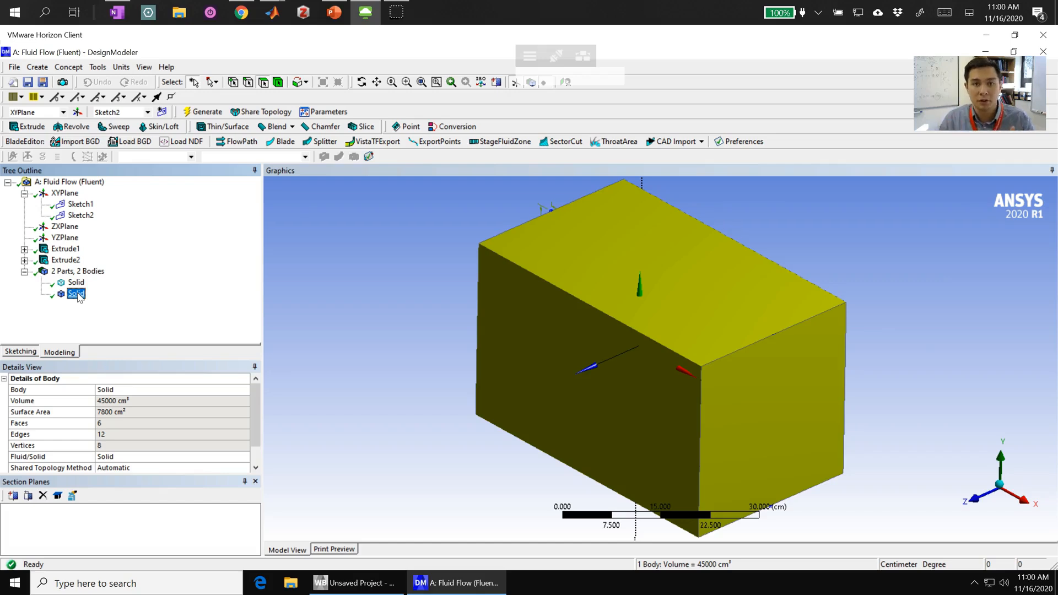
click(38, 67)
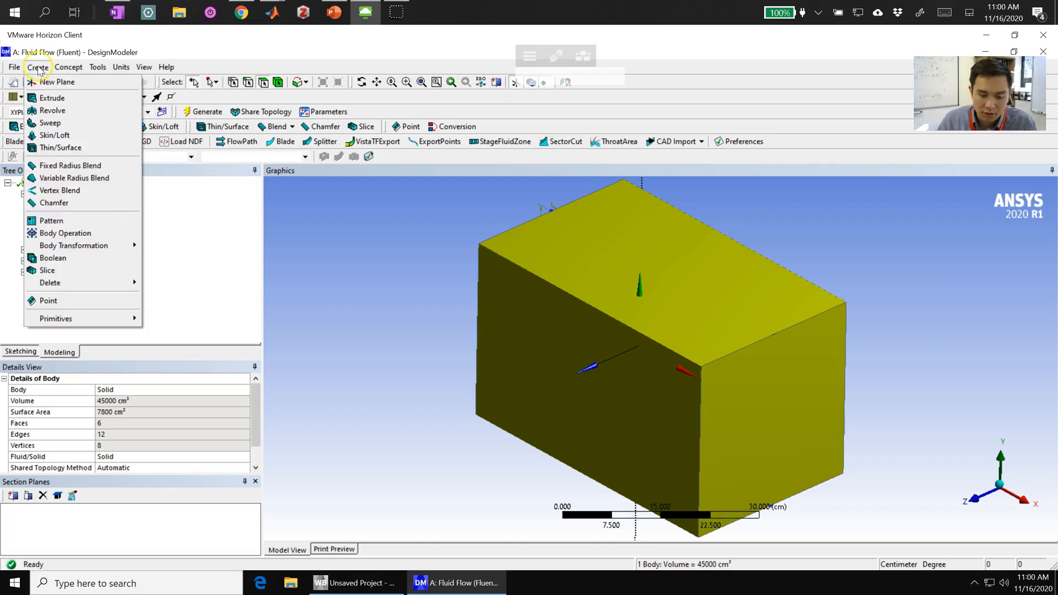
click(70, 258)
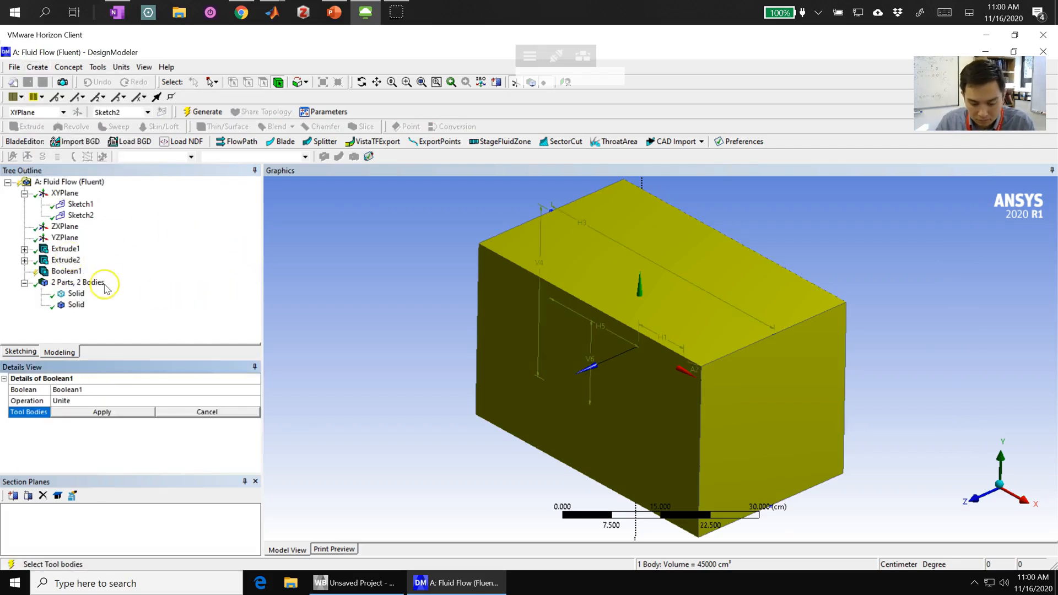
click(99, 411)
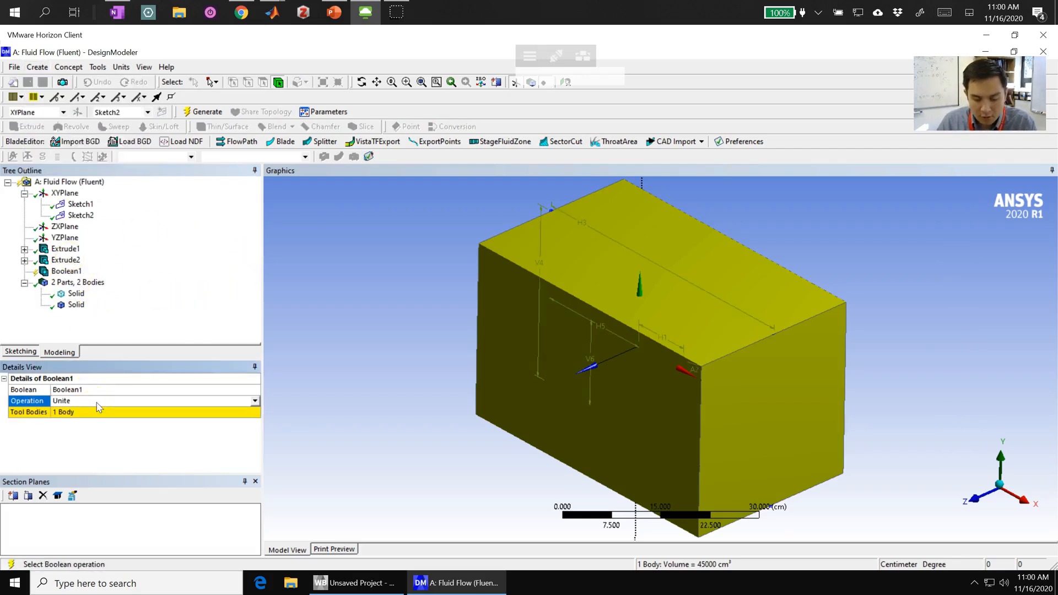
click(252, 405)
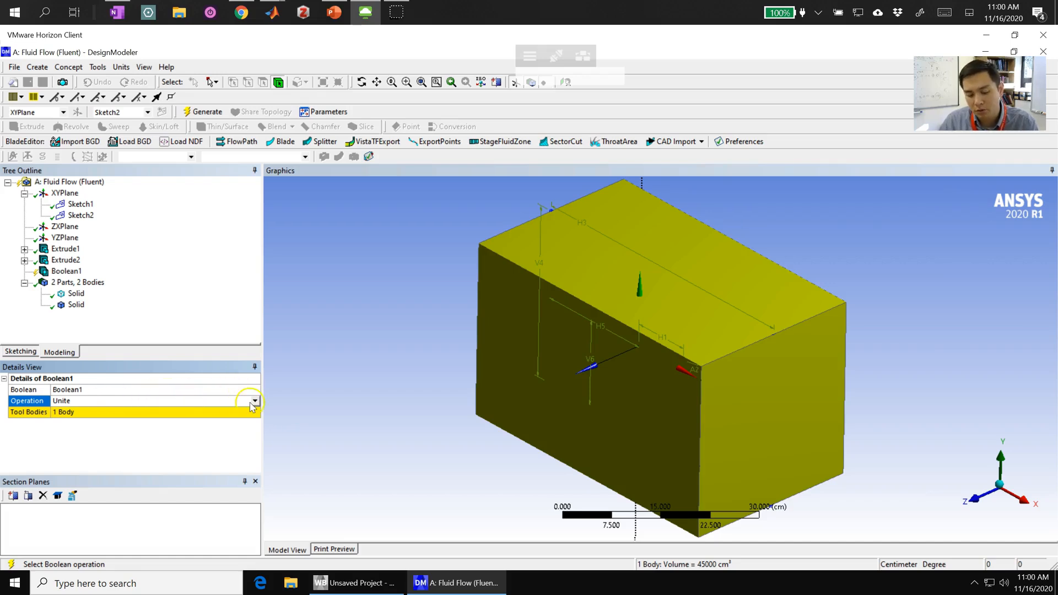
click(147, 422)
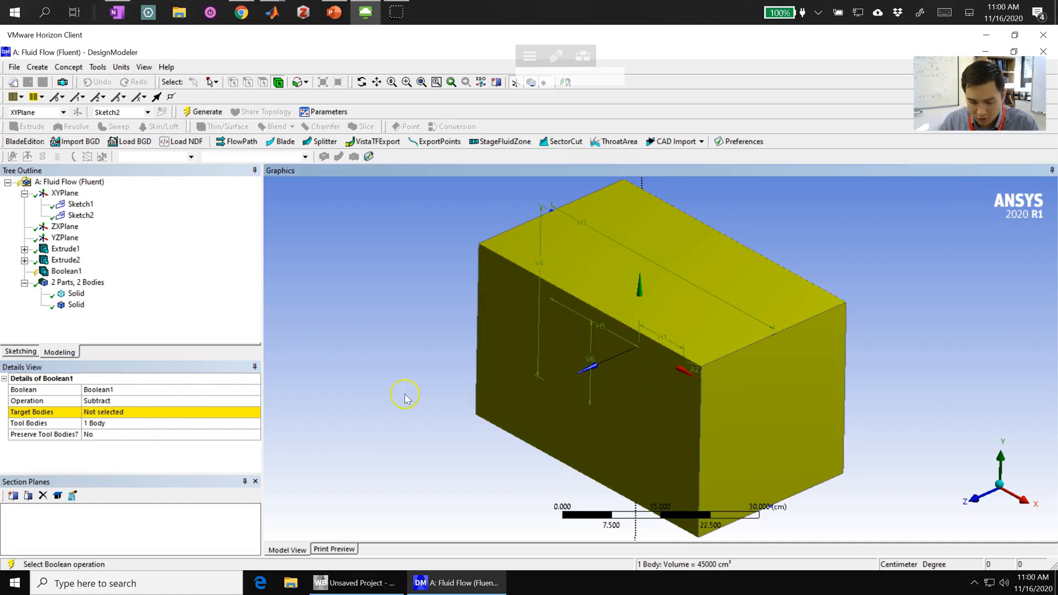
click(121, 412)
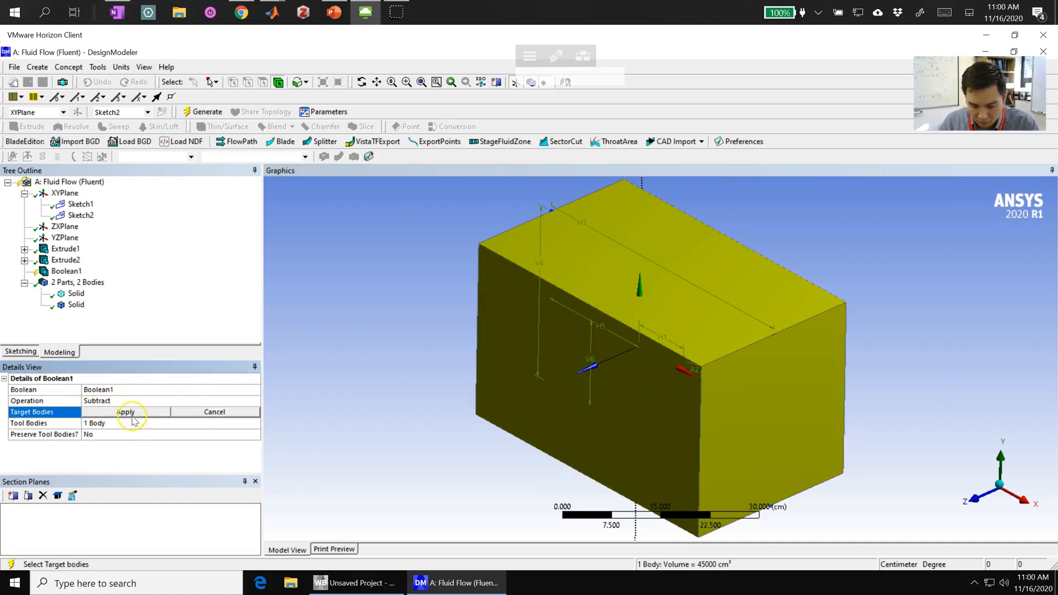
click(126, 413)
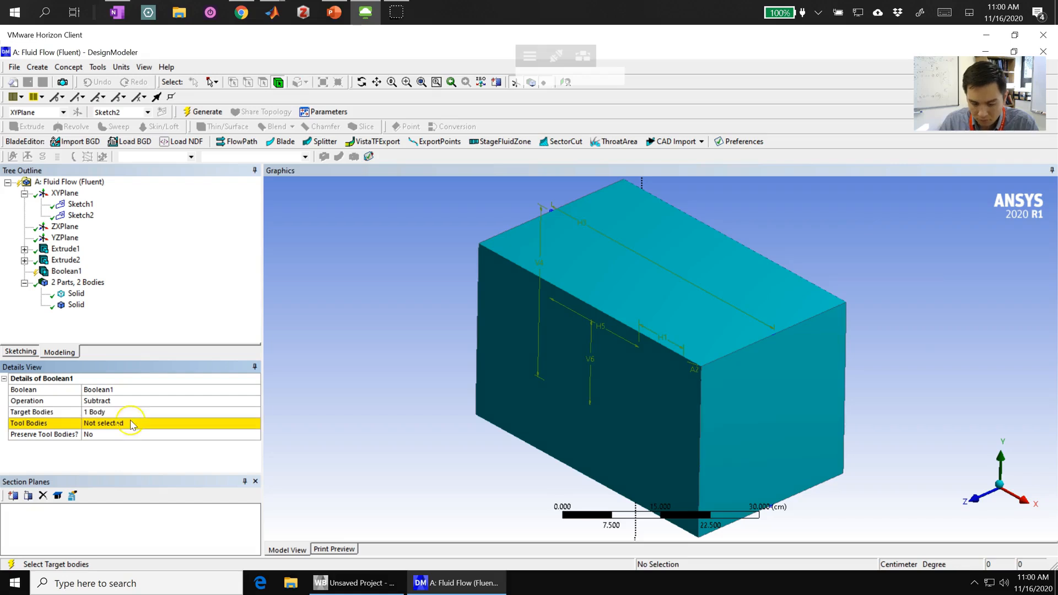
- Assign the wedge inside the box as the Boolean's tool body and generate the subtraction
click(127, 424)
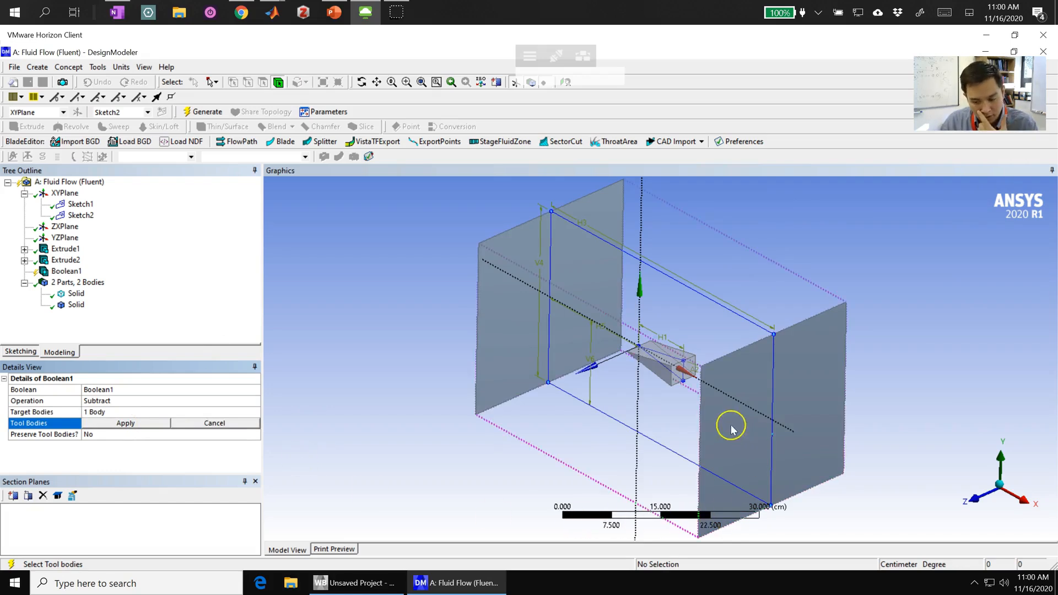
click(665, 376)
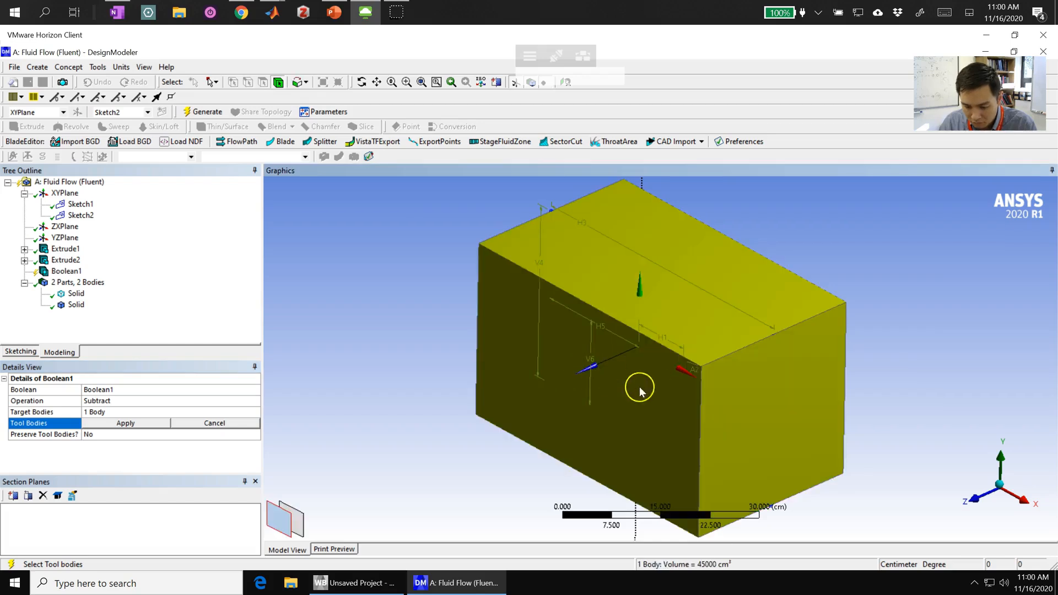
click(667, 376)
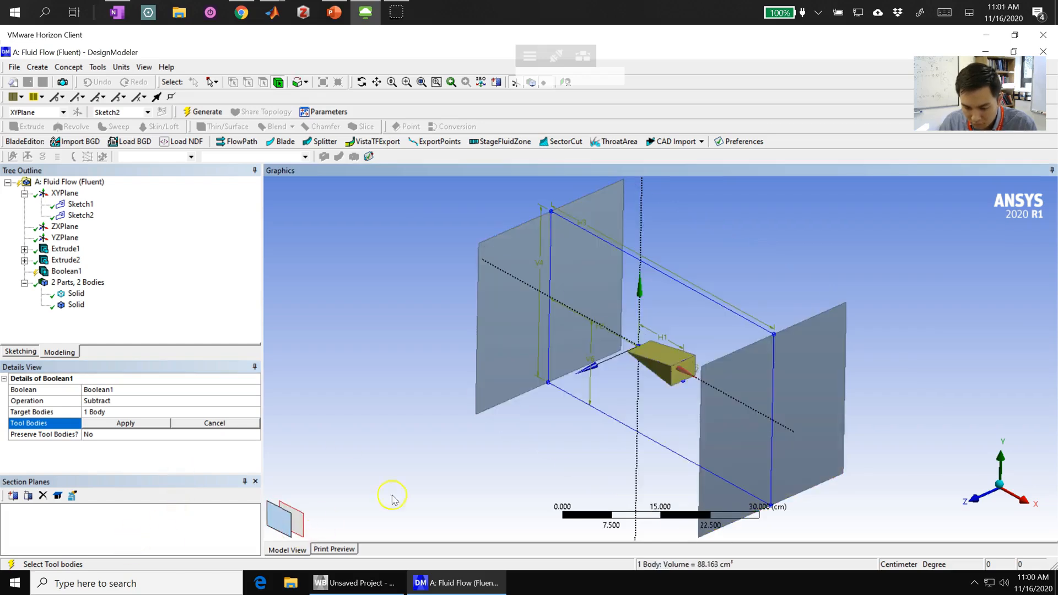
click(402, 338)
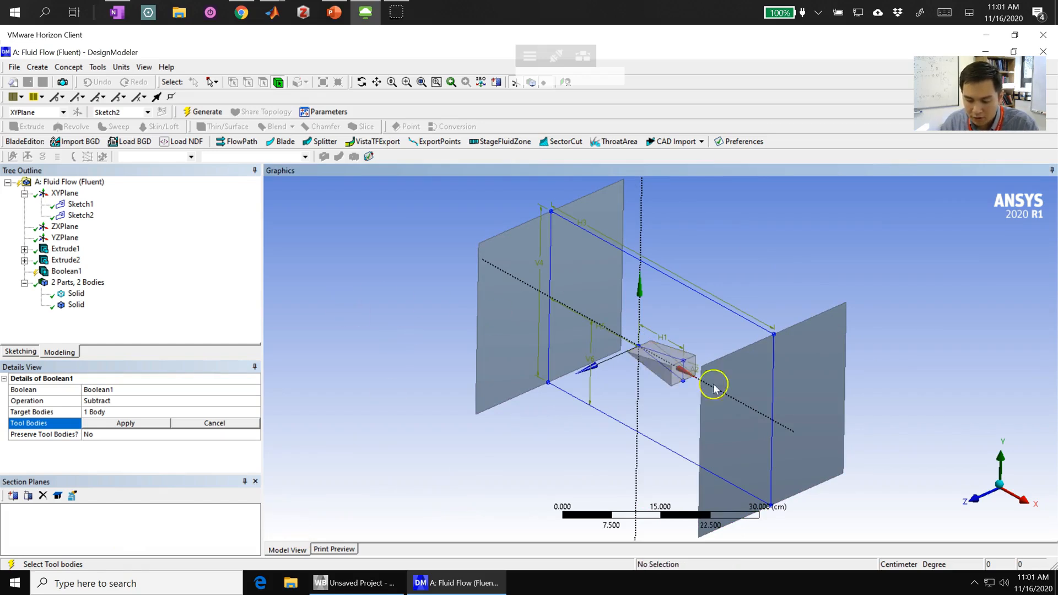
click(662, 373)
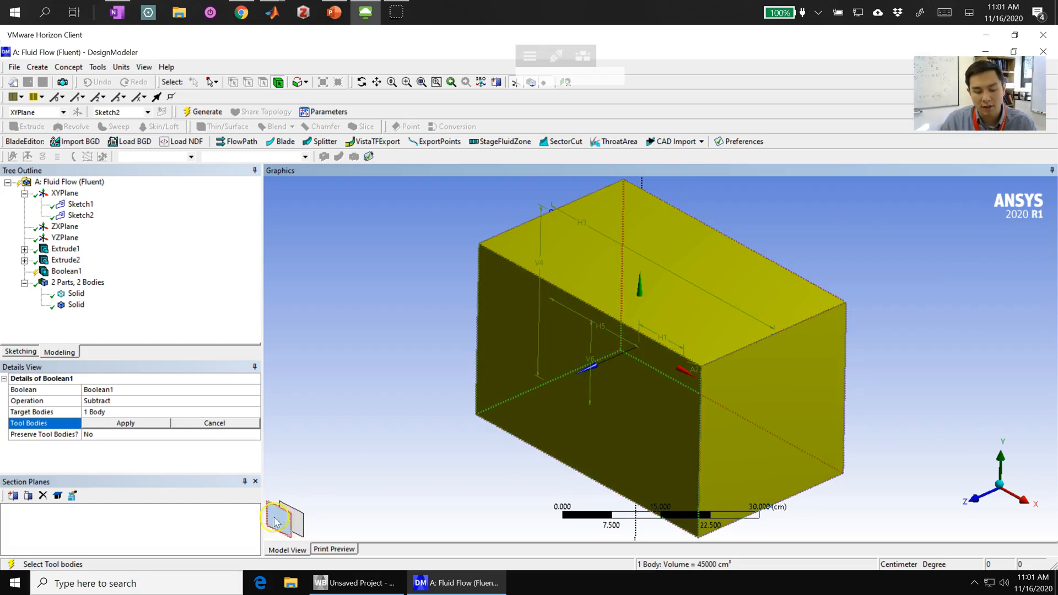
click(298, 528)
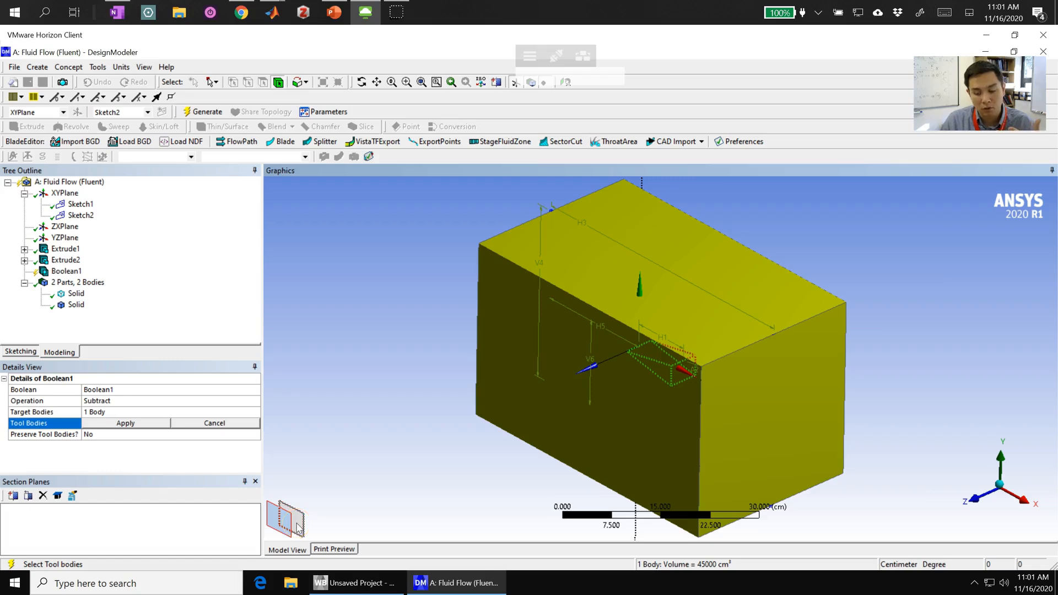
click(298, 528)
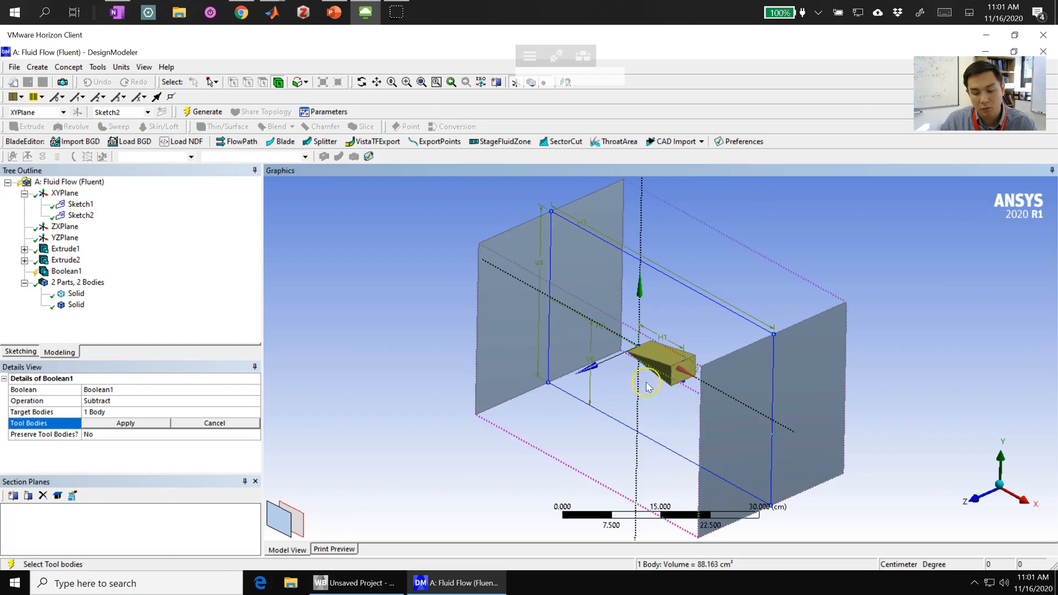
click(130, 424)
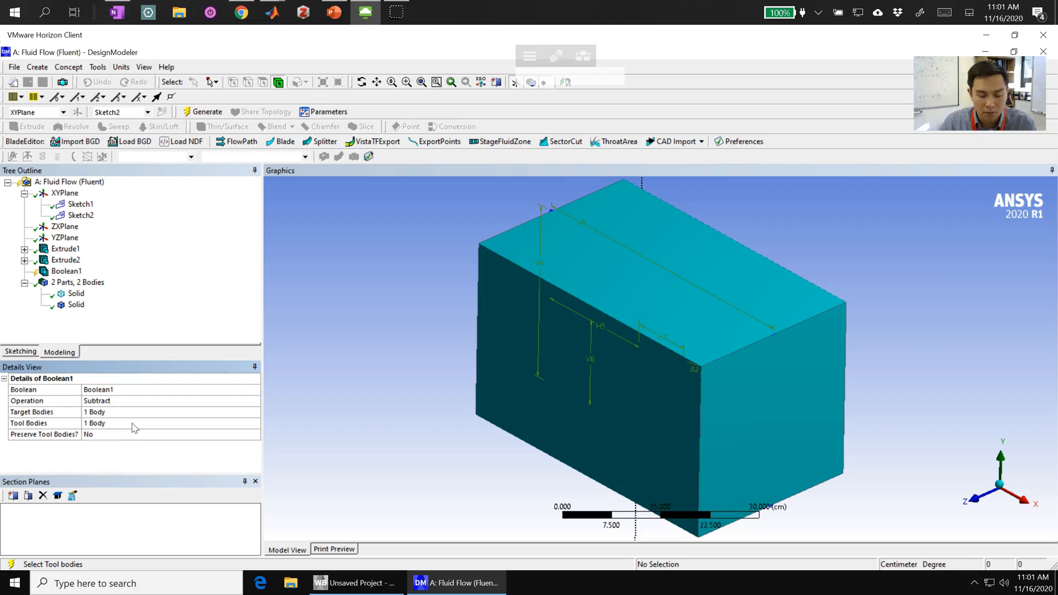
click(214, 114)
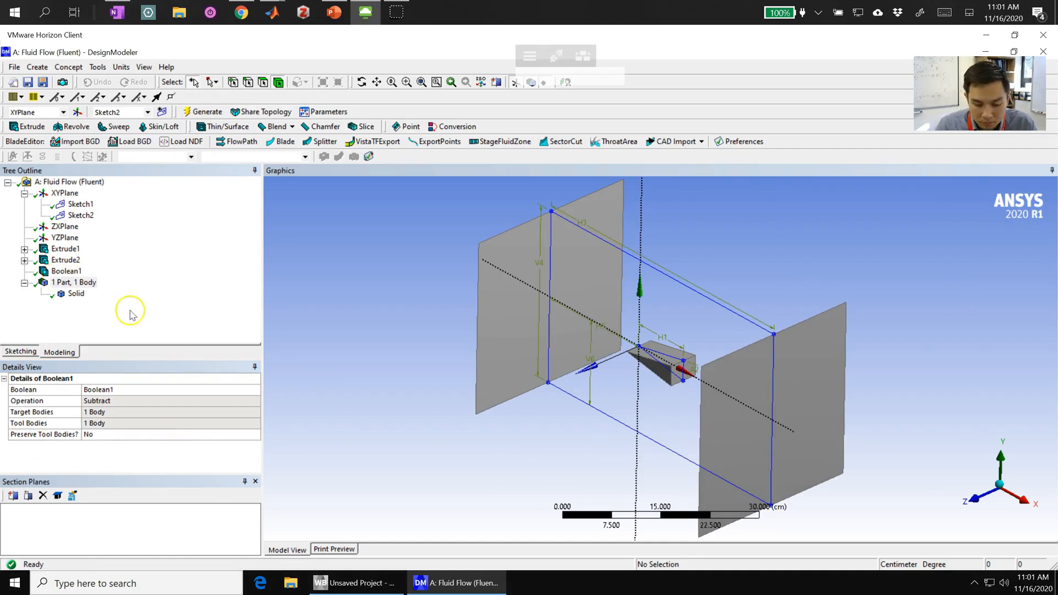
- Show all hidden faces of the remaining domain solid again
click(639, 232)
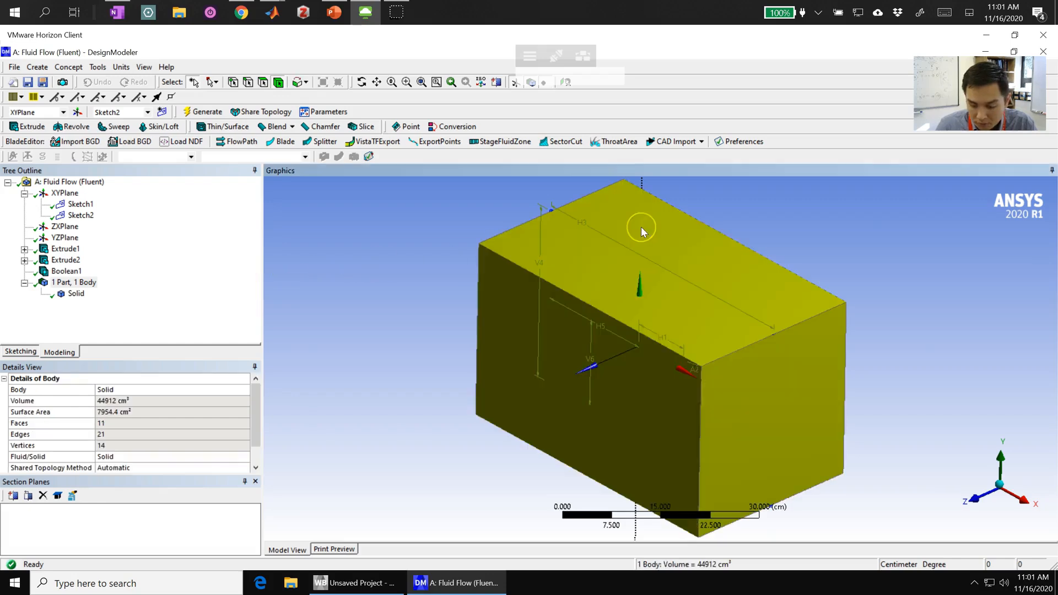
right_click(640, 227)
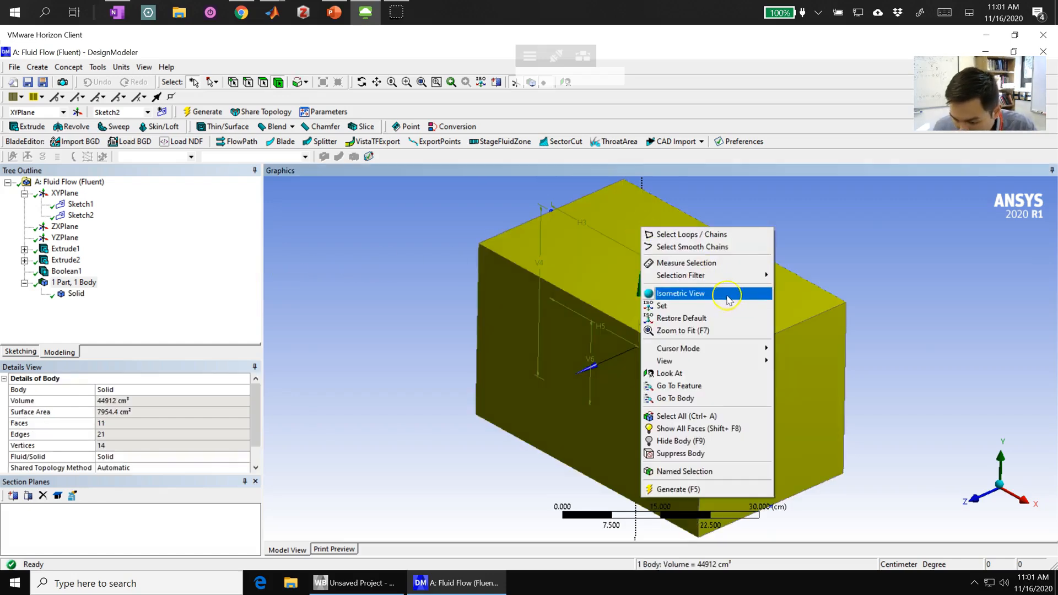
mouse_move(741, 366)
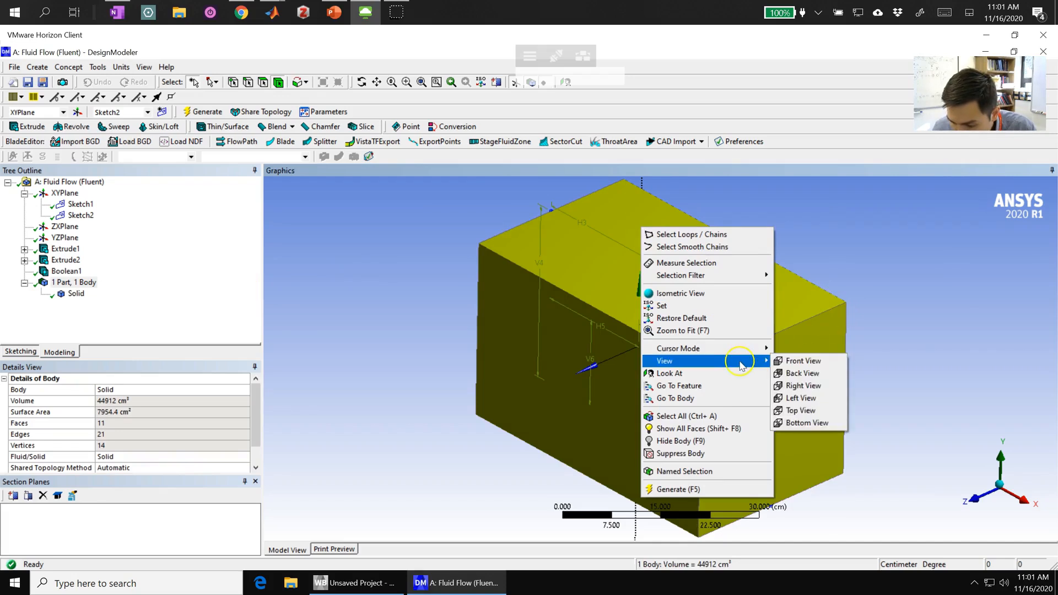
click(344, 264)
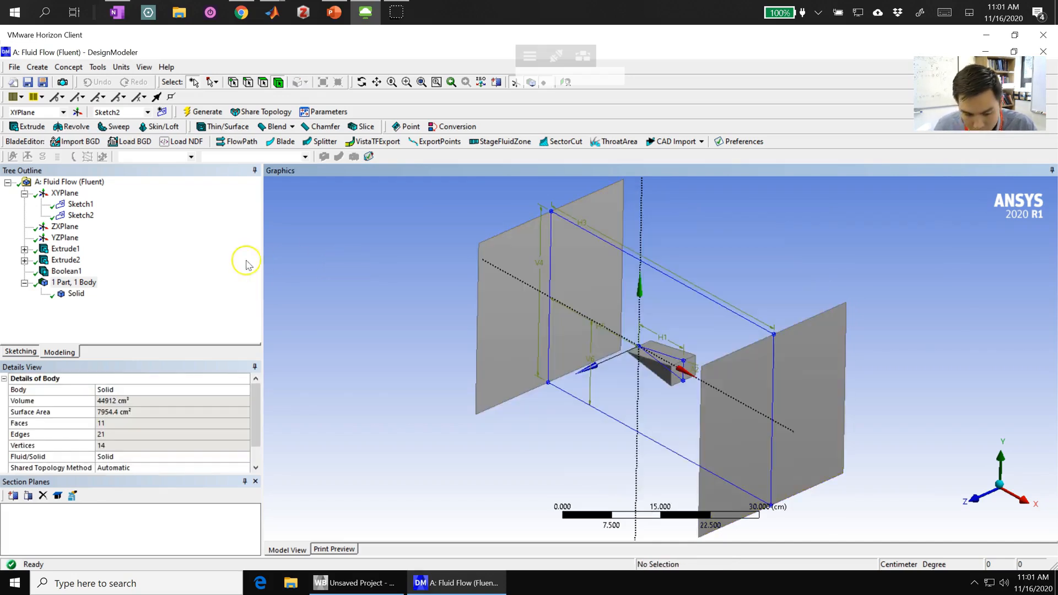
middle_drag(408, 312, 460, 326)
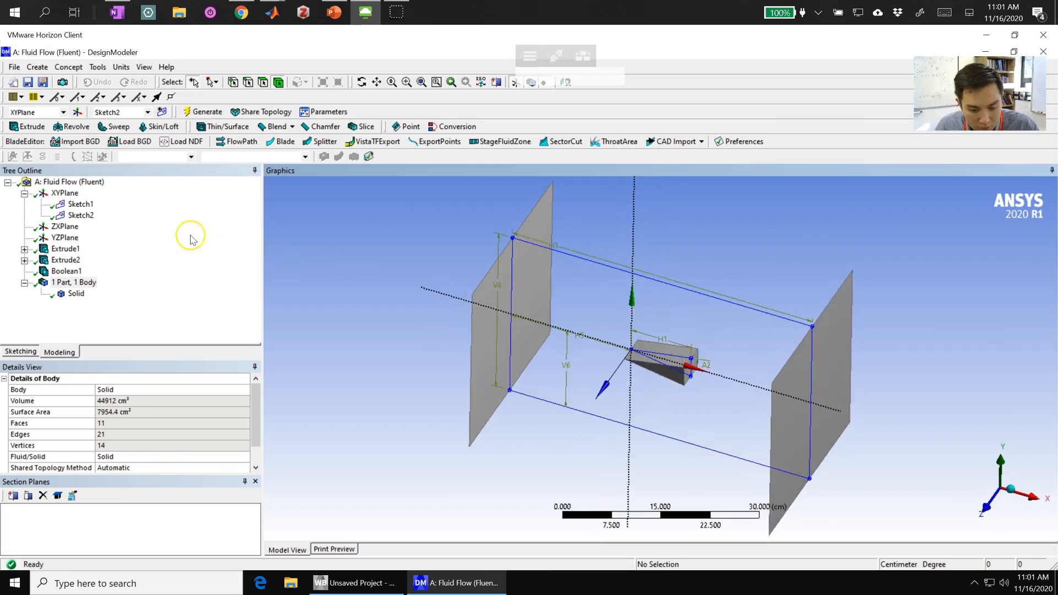
right_click(76, 295)
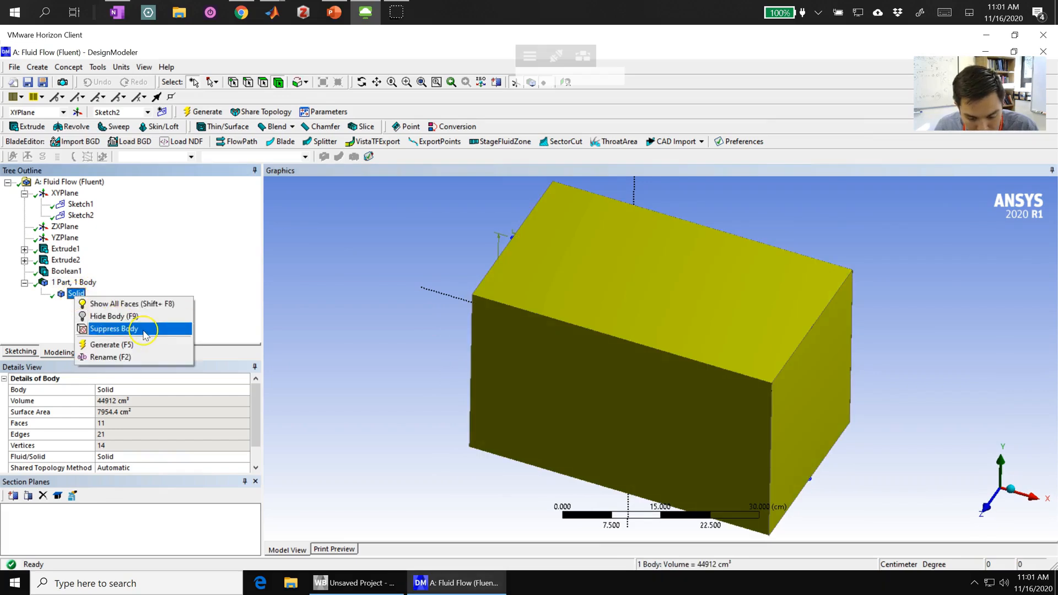
click(135, 304)
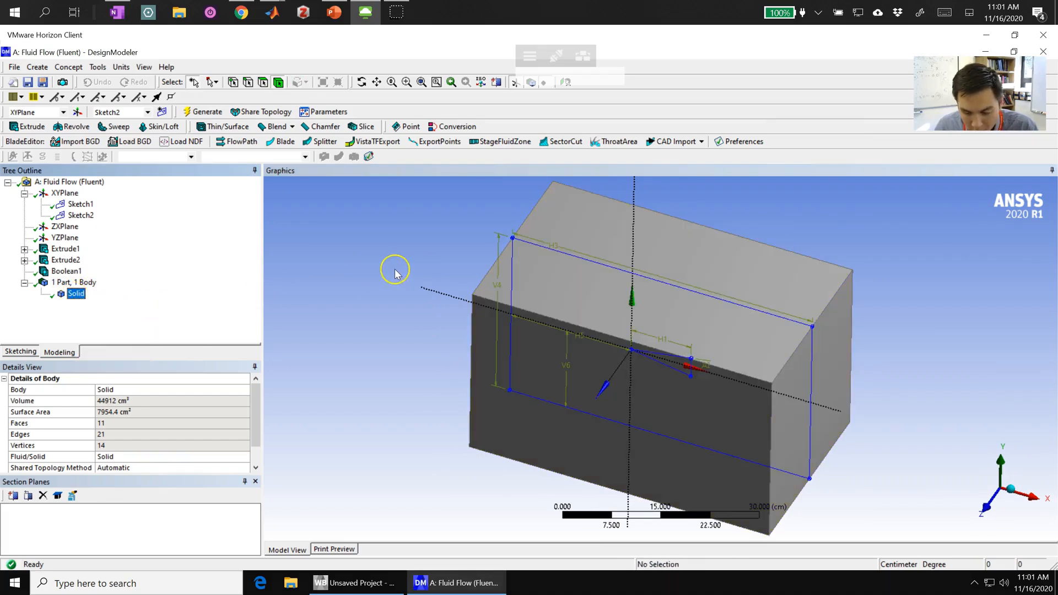
- View the domain along the Y axis and cut it with a new section plane along the X axis
mouse_move(659, 276)
middle_down()
mouse_move(550, 366)
mouse_move(603, 339)
mouse_move(628, 246)
mouse_move(635, 327)
middle_up()
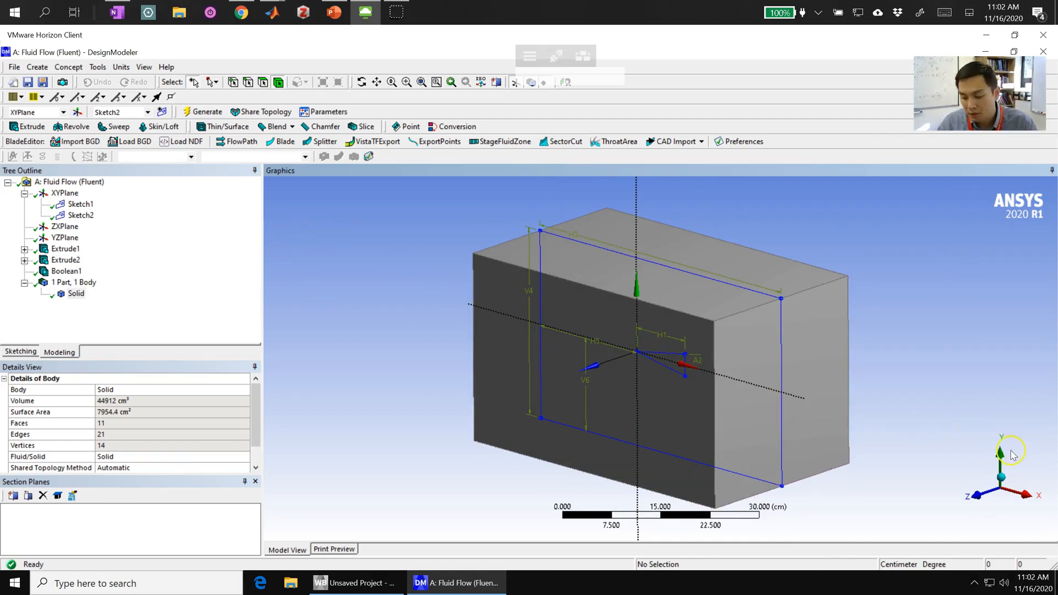
click(1000, 462)
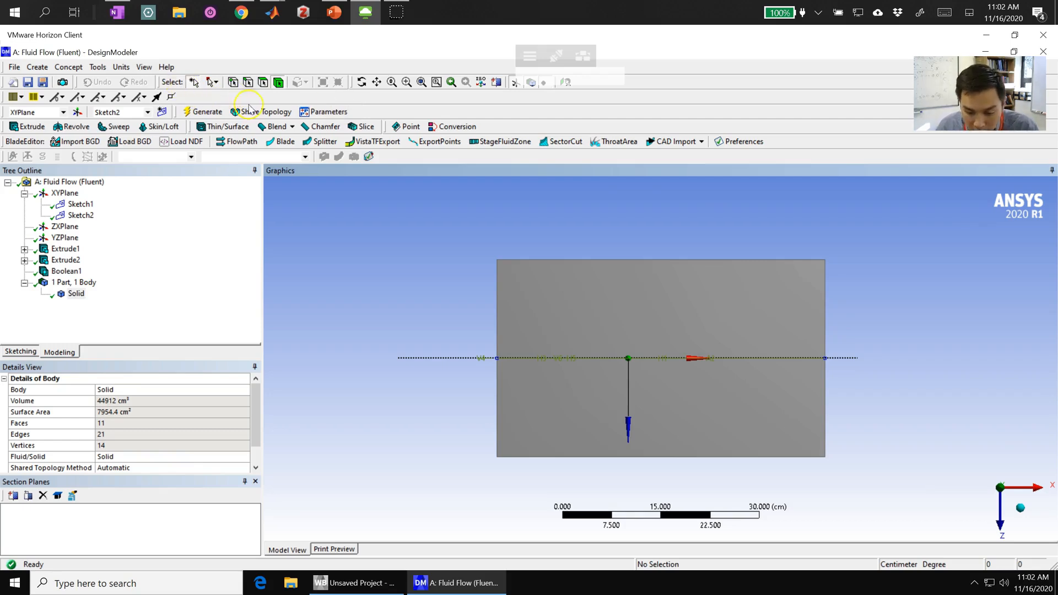
click(496, 83)
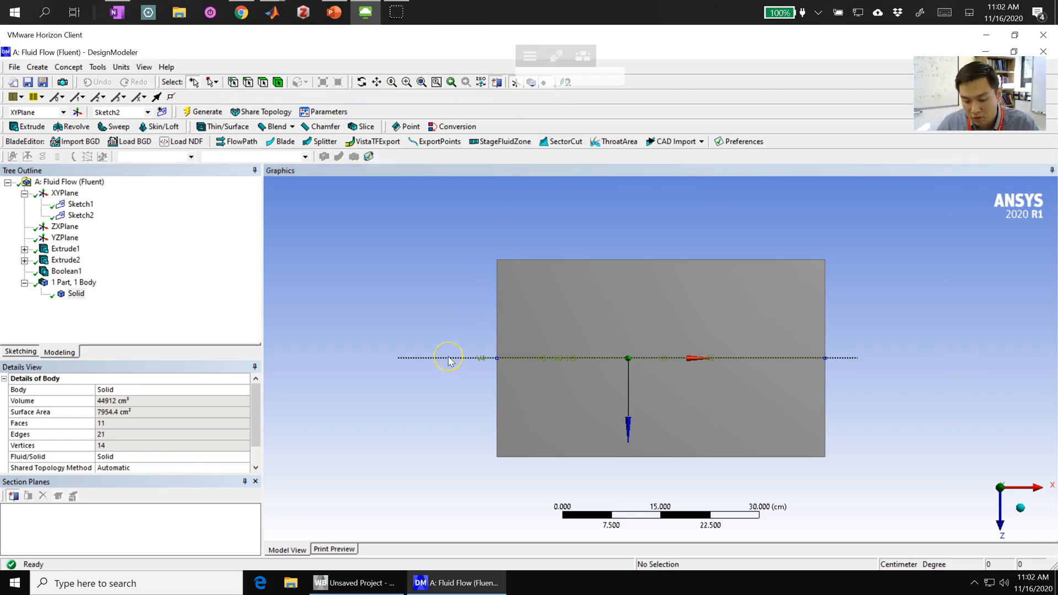
drag(448, 357, 856, 361)
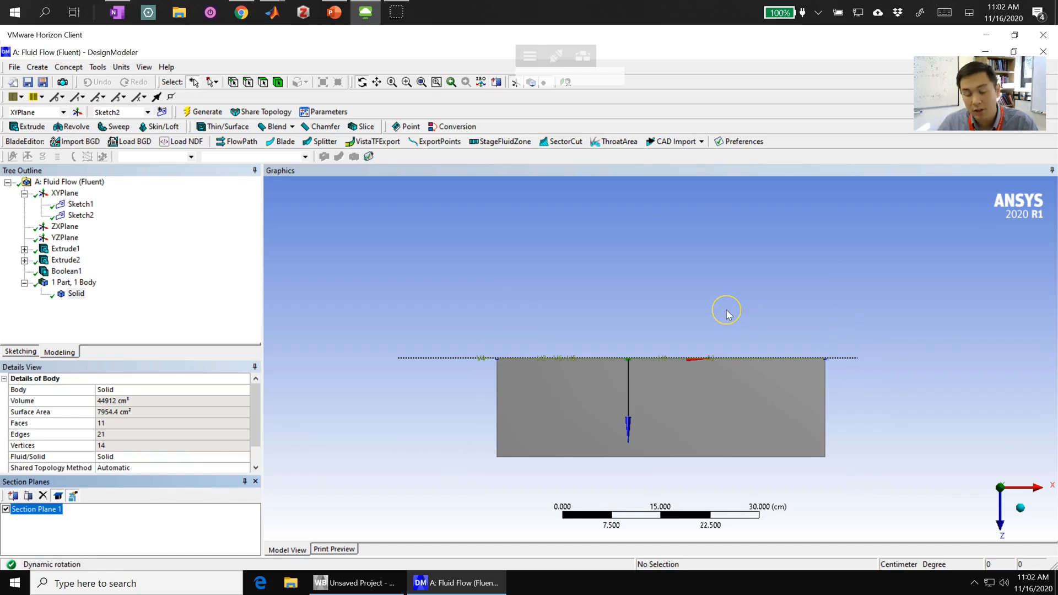
- Examine the wedge-shaped cavity in the sectioned domain, and turn off the section plane to look at the whole box along the Y axis
drag(726, 310, 904, 390)
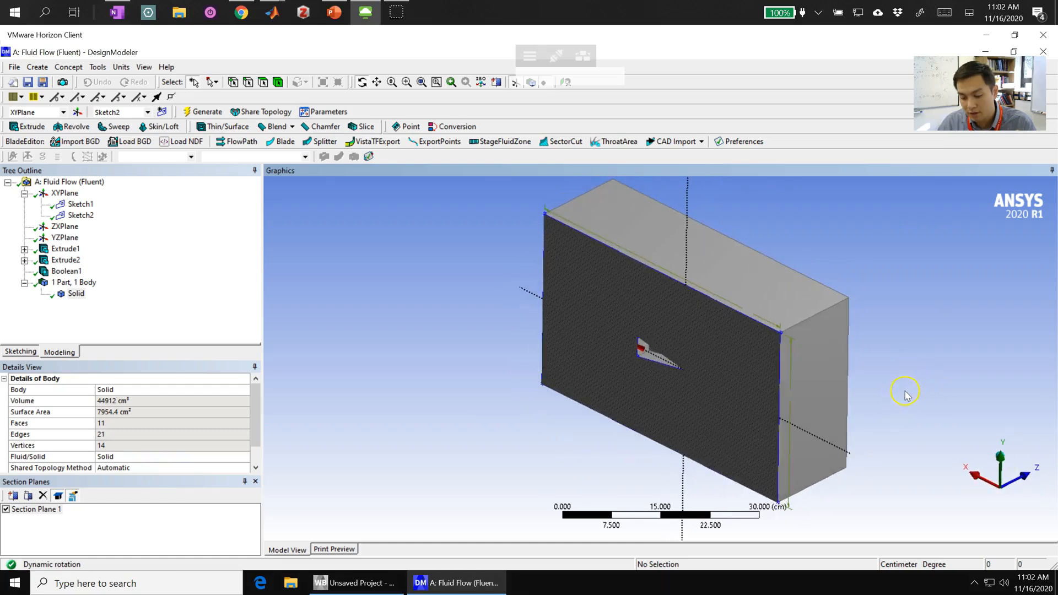
scroll(659, 364, up, 10)
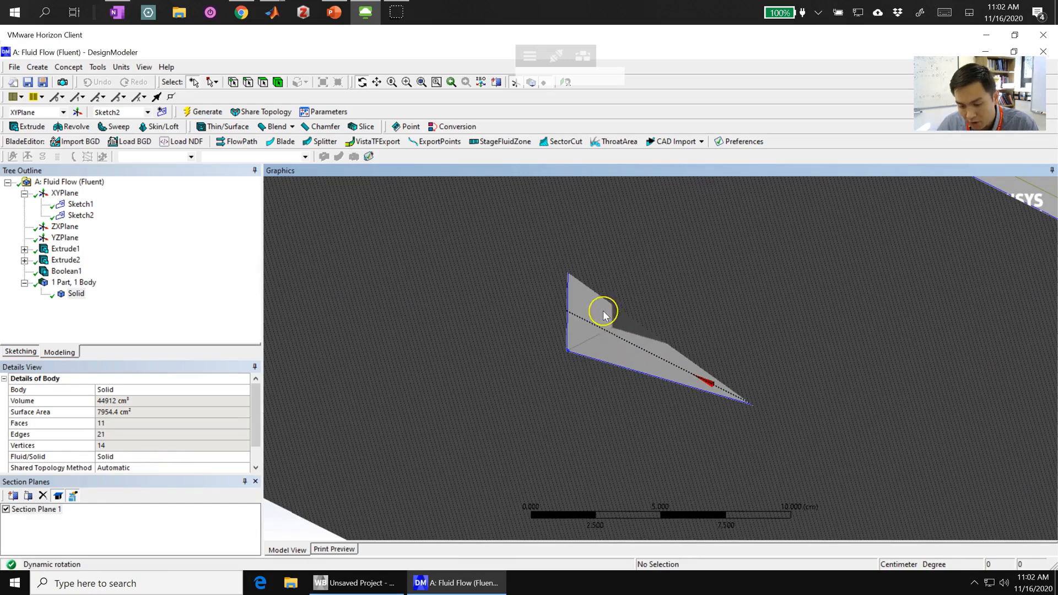
mouse_move(629, 348)
middle_down()
mouse_move(732, 259)
mouse_move(779, 281)
mouse_move(793, 317)
mouse_move(682, 362)
mouse_move(729, 369)
mouse_move(775, 340)
mouse_move(776, 323)
mouse_move(718, 337)
middle_up()
scroll(642, 350, down, 5)
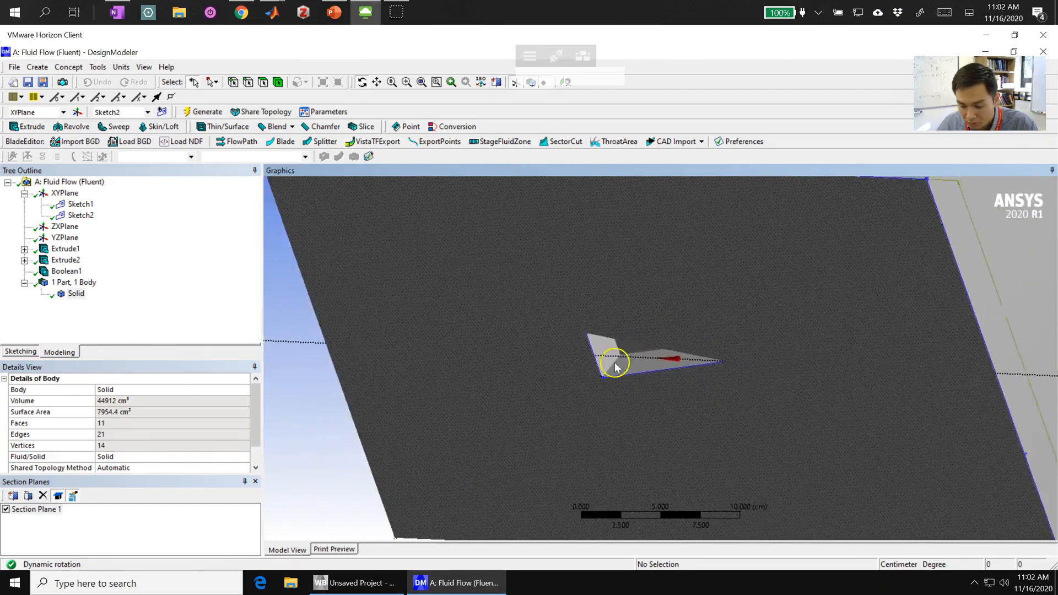
click(6, 510)
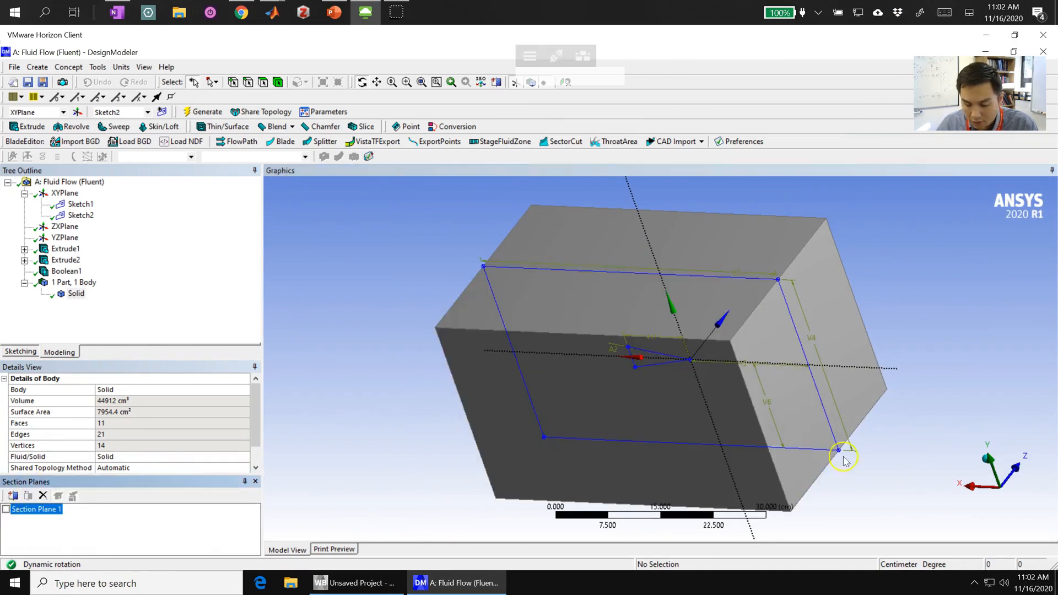
click(983, 461)
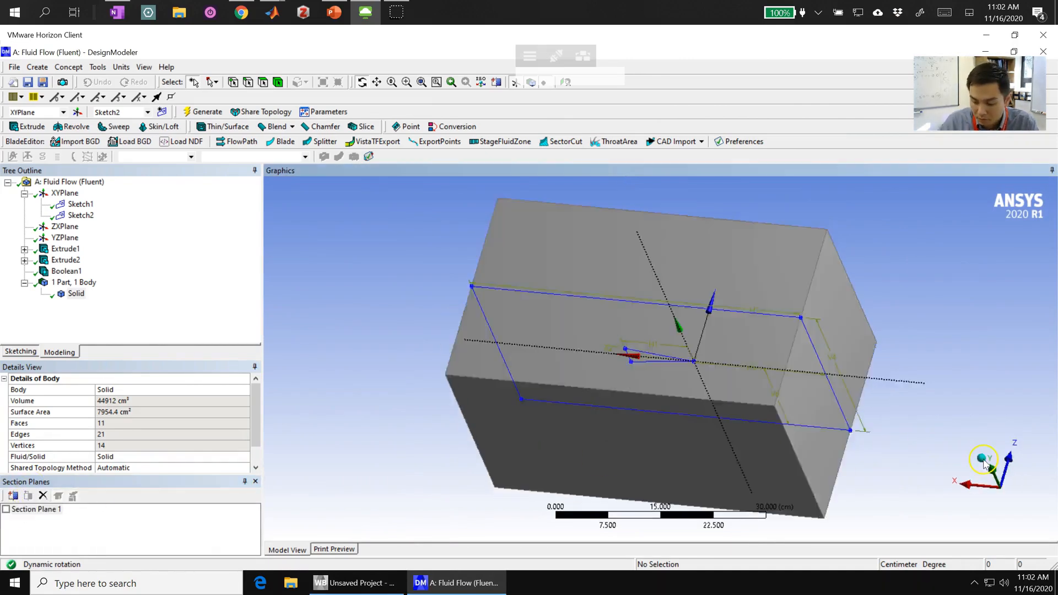
- Create and generate a named selection called Inlet from the box's end face on the negative X side
click(978, 470)
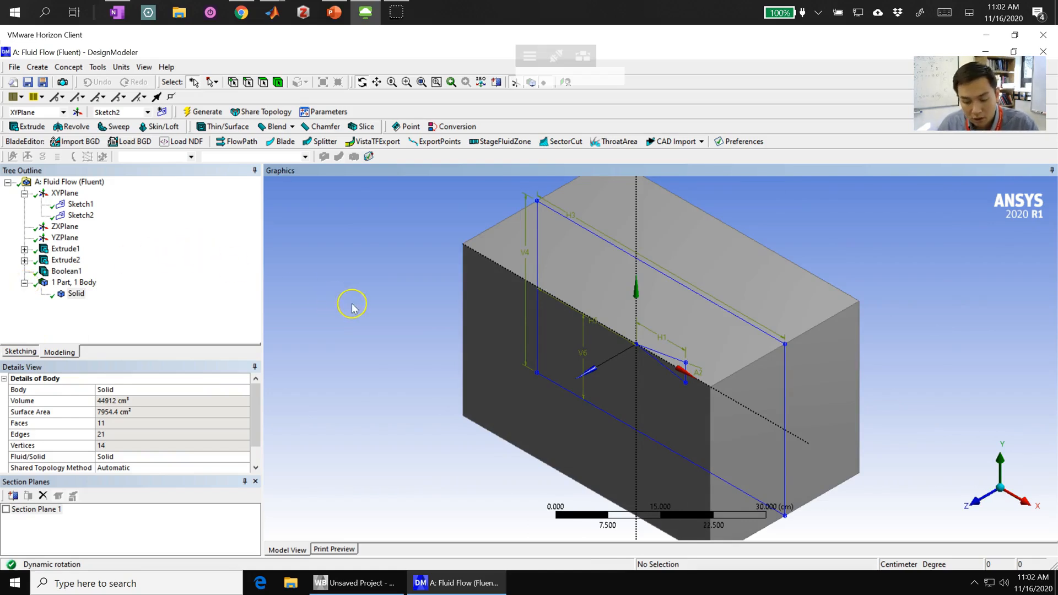
middle_drag(356, 307, 461, 240)
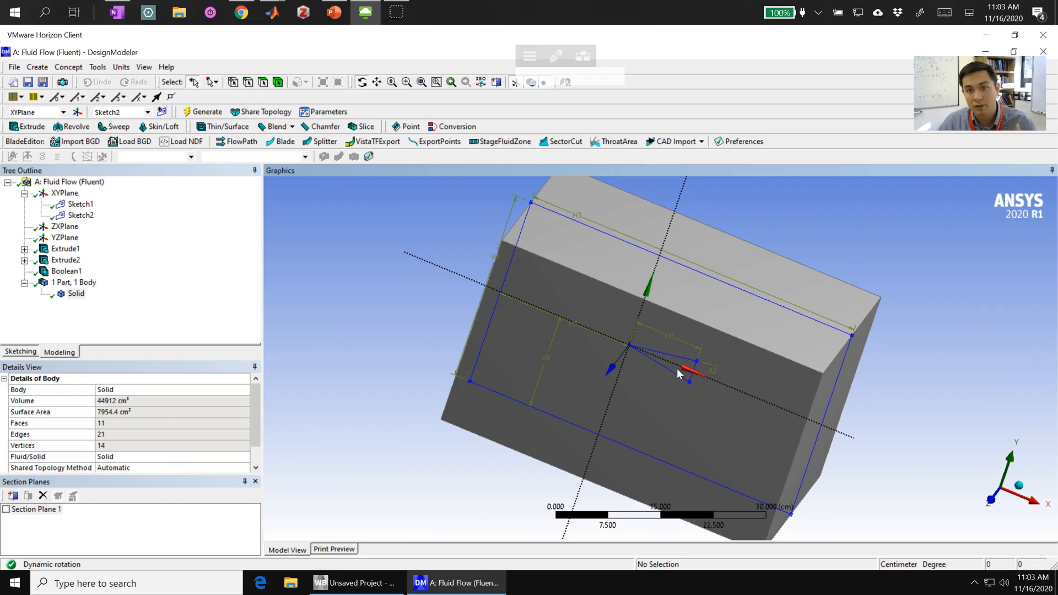
middle_drag(576, 360, 509, 259)
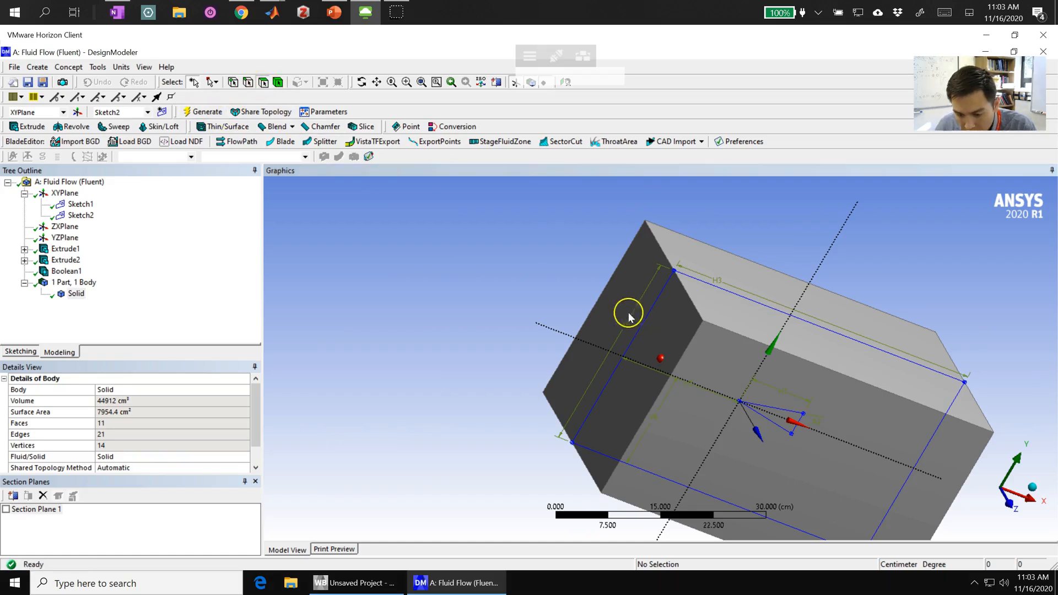
click(670, 324)
right_click(670, 324)
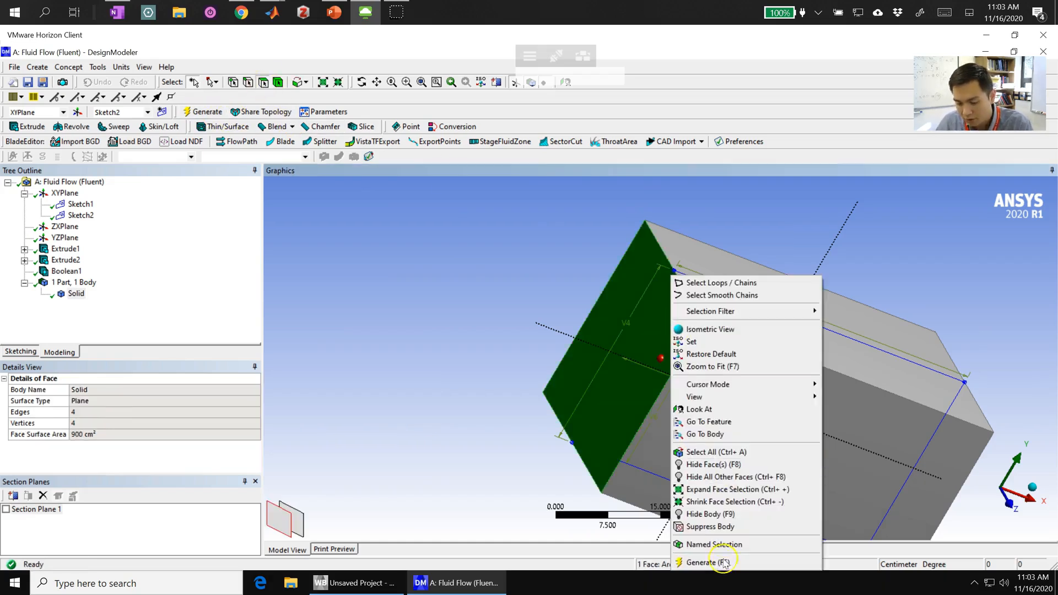
click(710, 548)
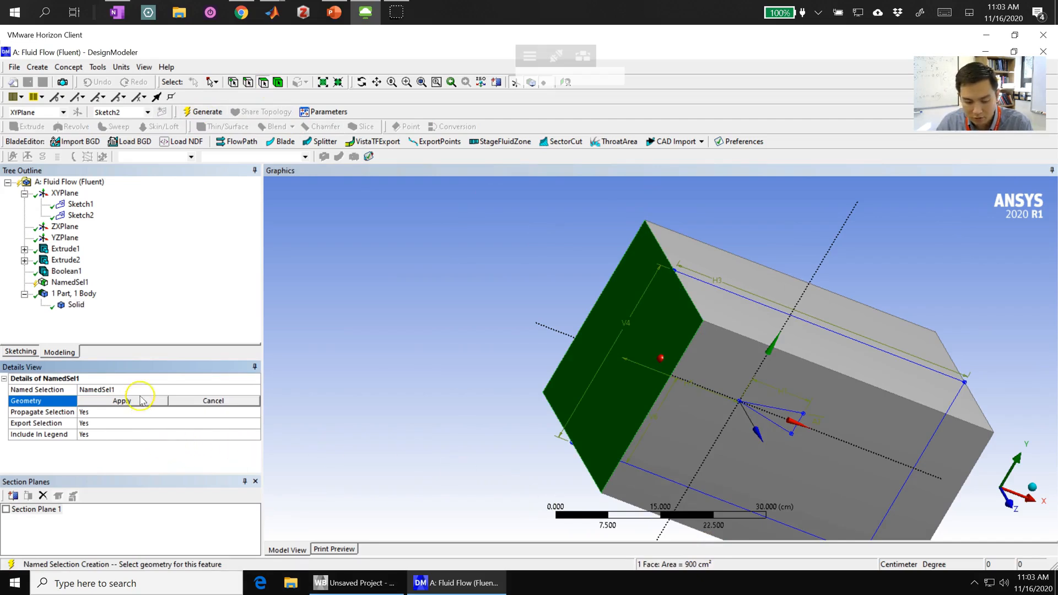
click(138, 401)
click(145, 390)
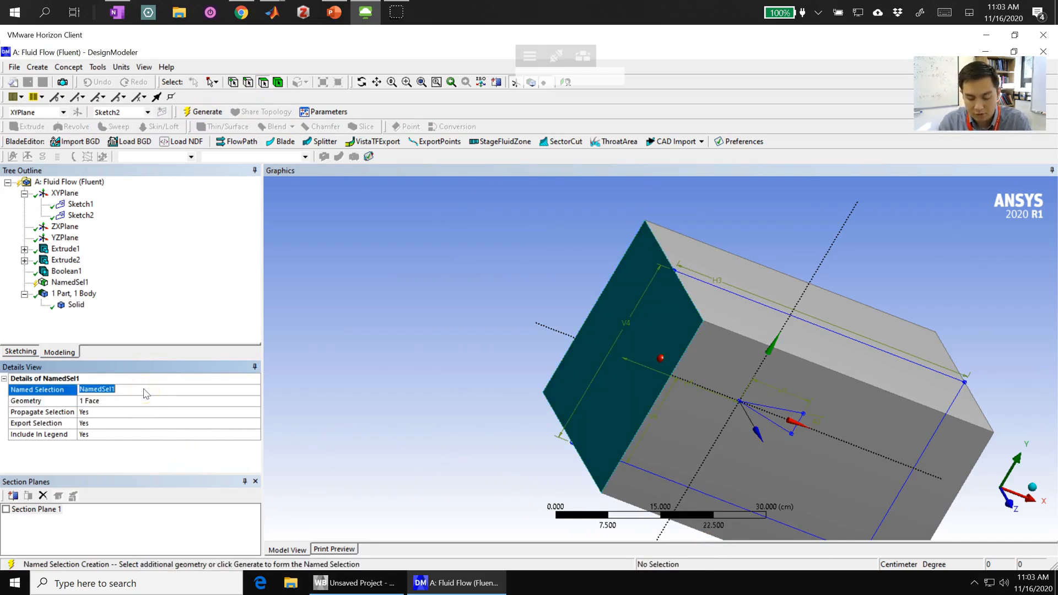
text(Inlet)
key(Return)
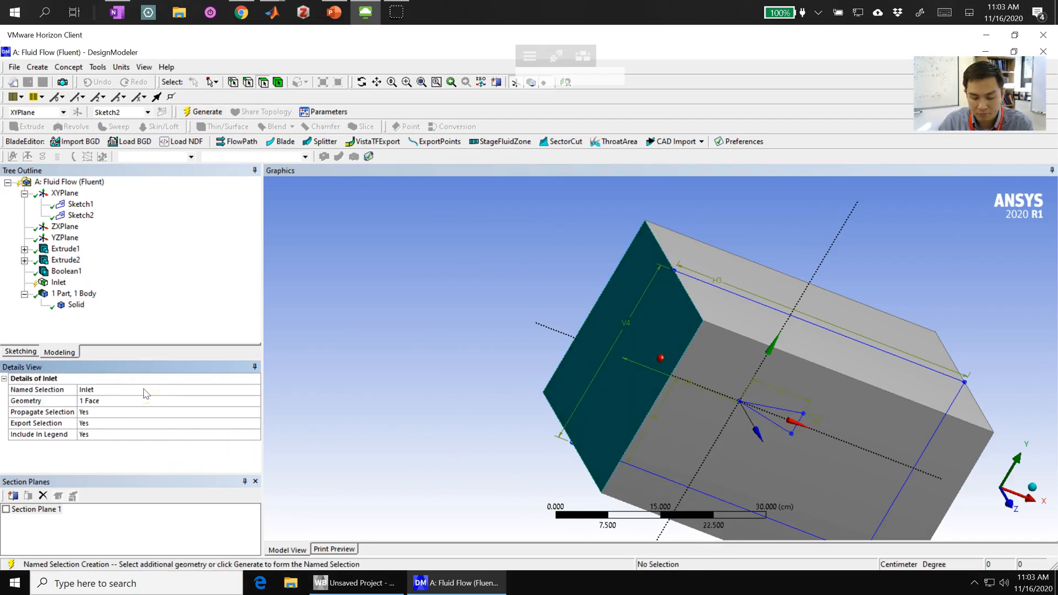
click(204, 112)
- Create and generate a named selection called Outlet from the box's end face on the positive X side
middle_drag(673, 295, 518, 266)
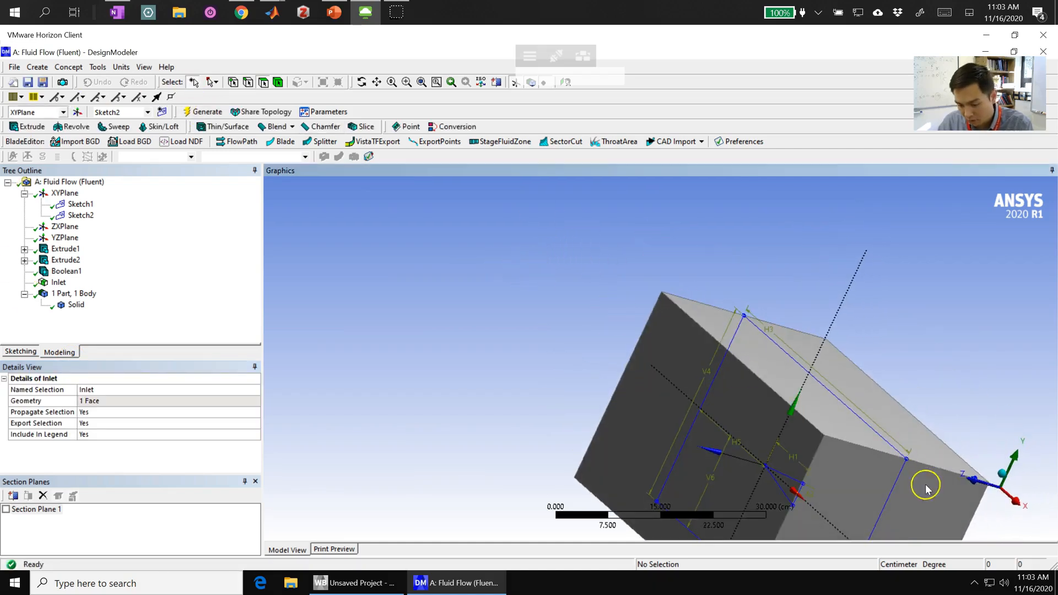
right_click(876, 485)
click(910, 455)
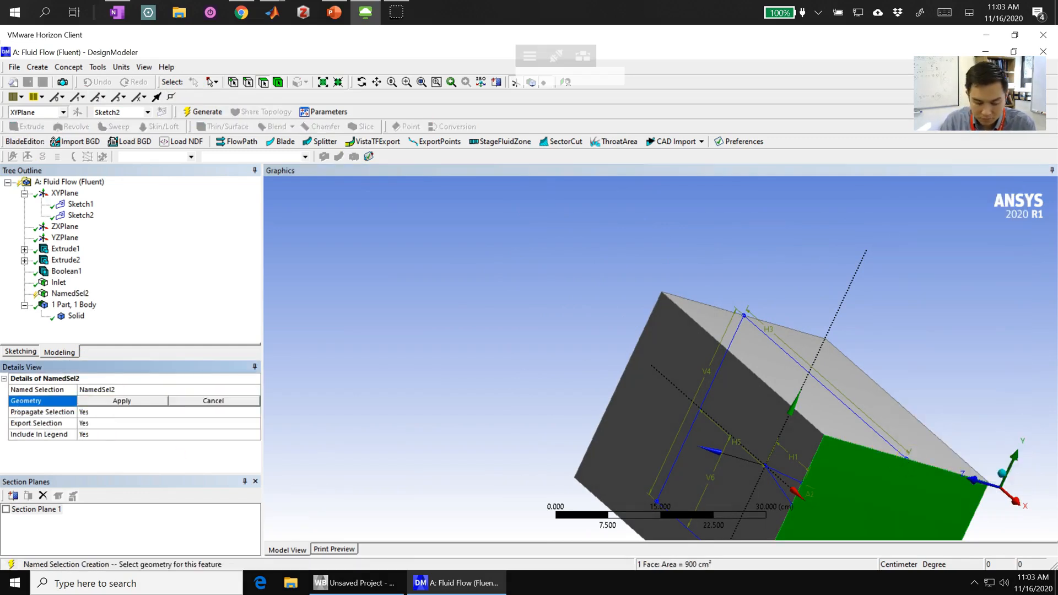
click(113, 402)
click(142, 392)
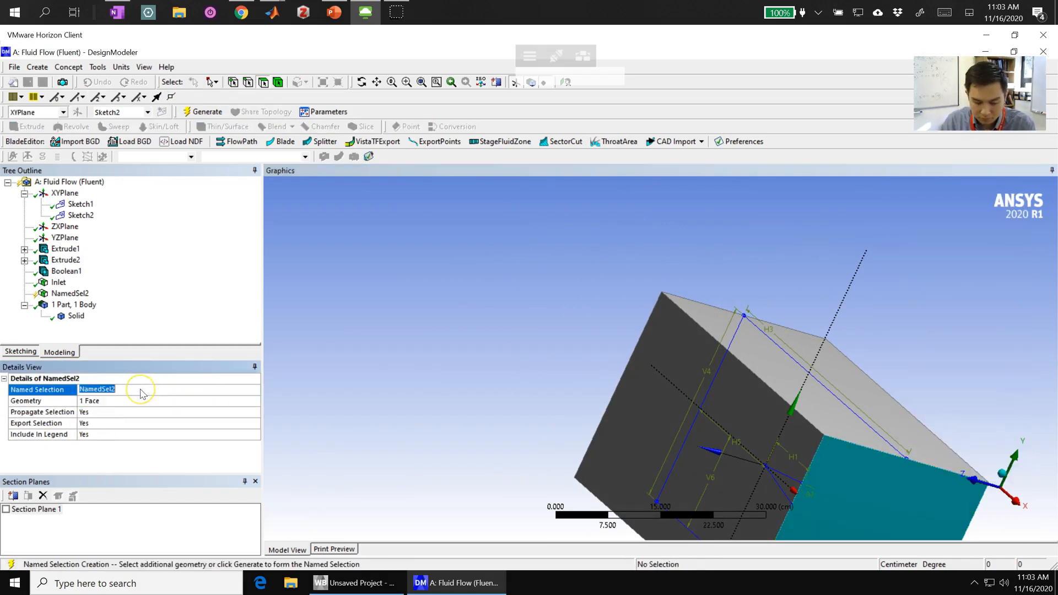
key(Return)
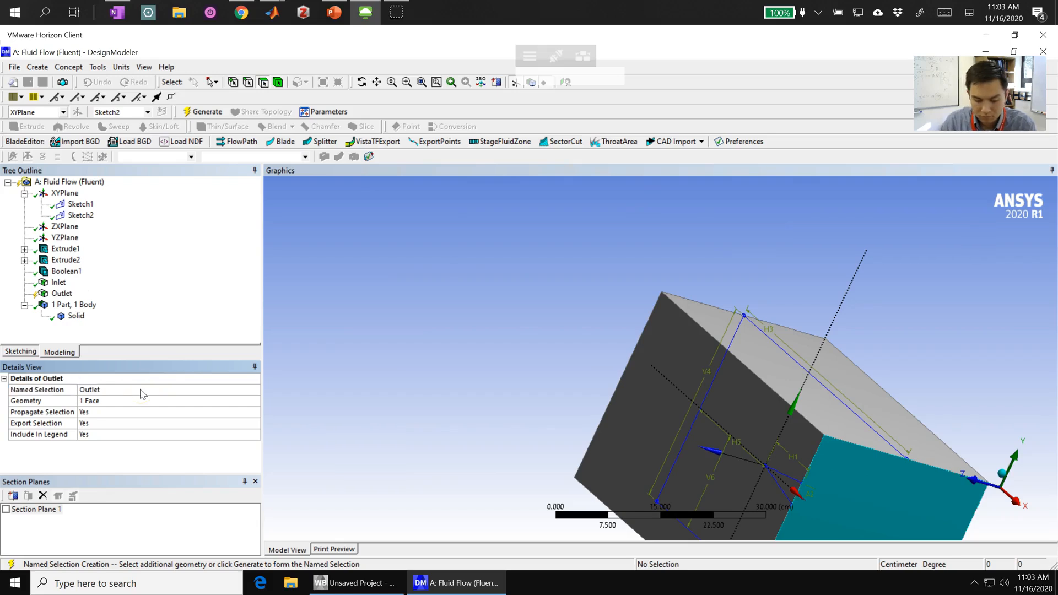
click(207, 112)
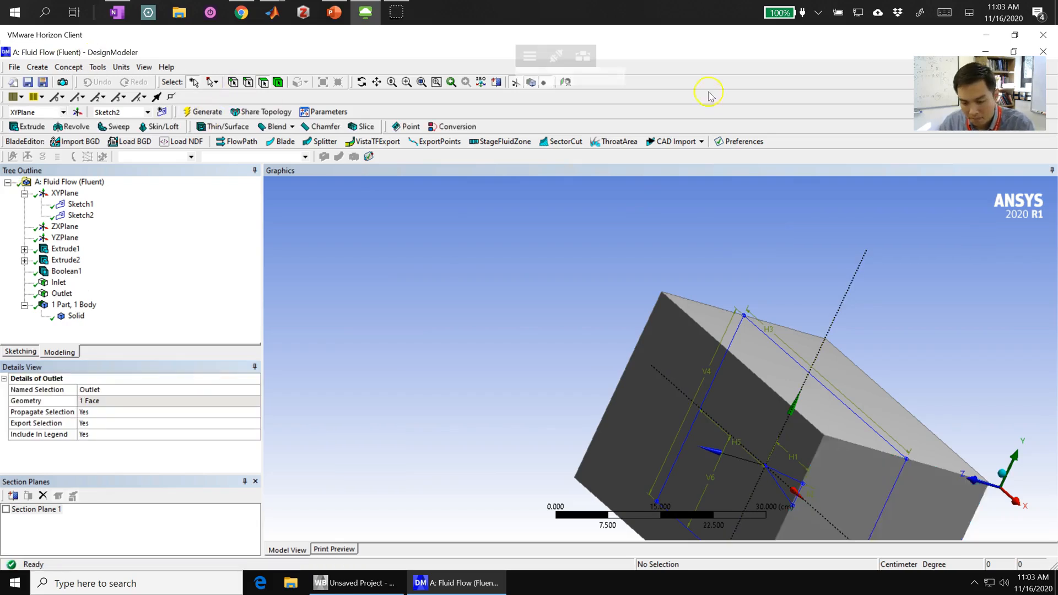
- Create and generate a named selection called Free Slip Walls from the box's four side faces between inlet and outlet
scroll(888, 366, up, 5)
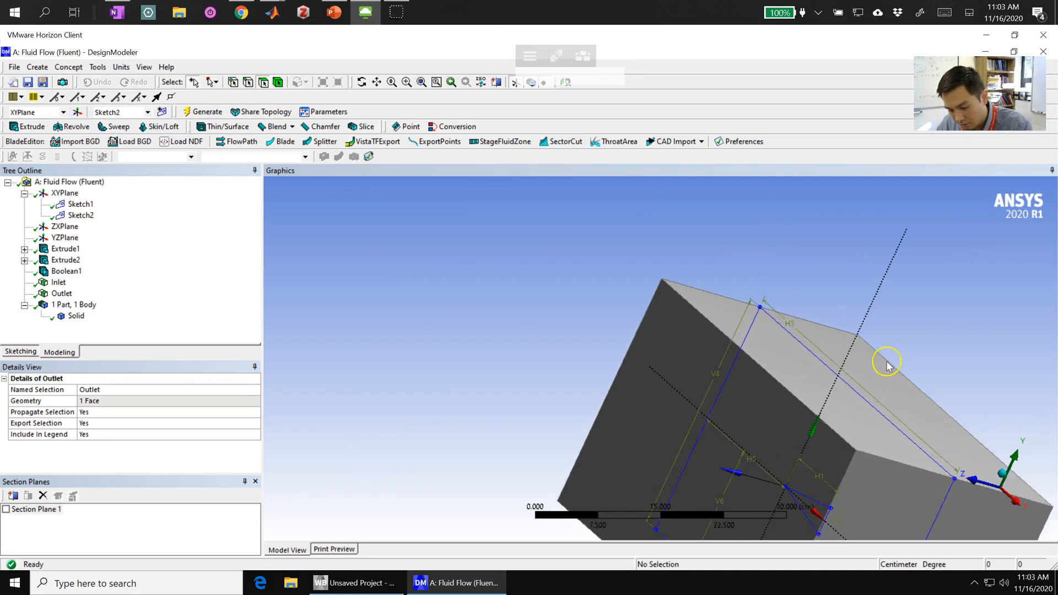
scroll(881, 369, down, 10)
middle_drag(729, 427, 791, 419)
click(781, 440)
middle_drag(765, 472, 774, 370)
ctrl+click(774, 370)
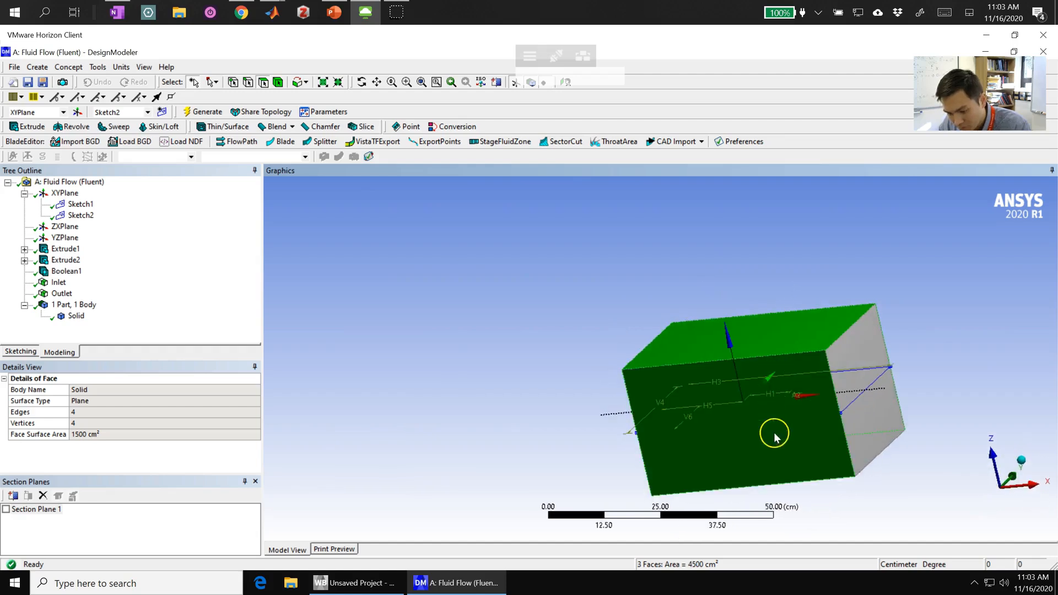
middle_drag(767, 425, 770, 368)
ctrl+click(770, 368)
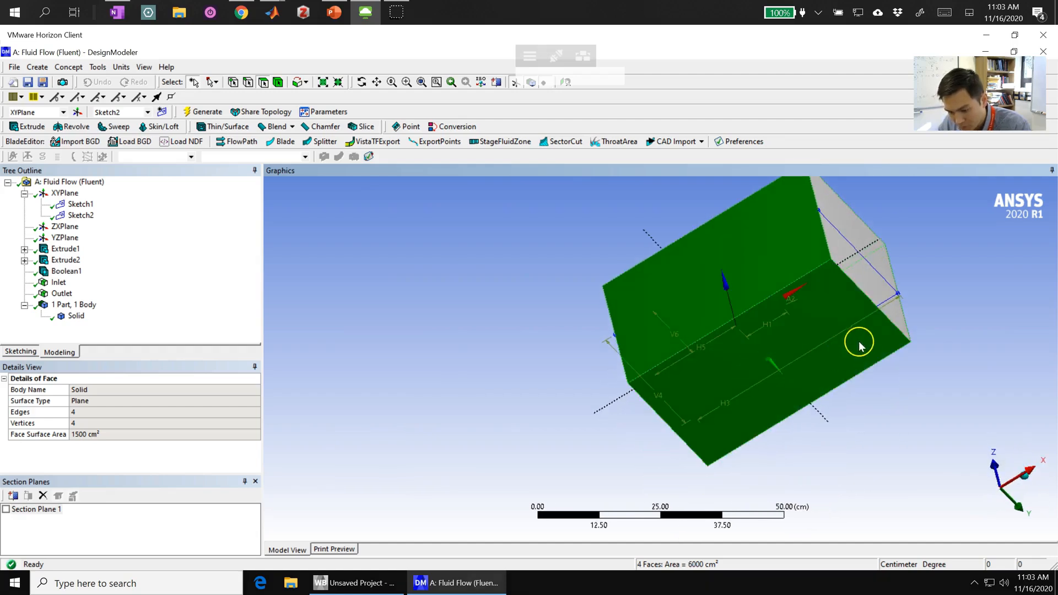
right_click(772, 343)
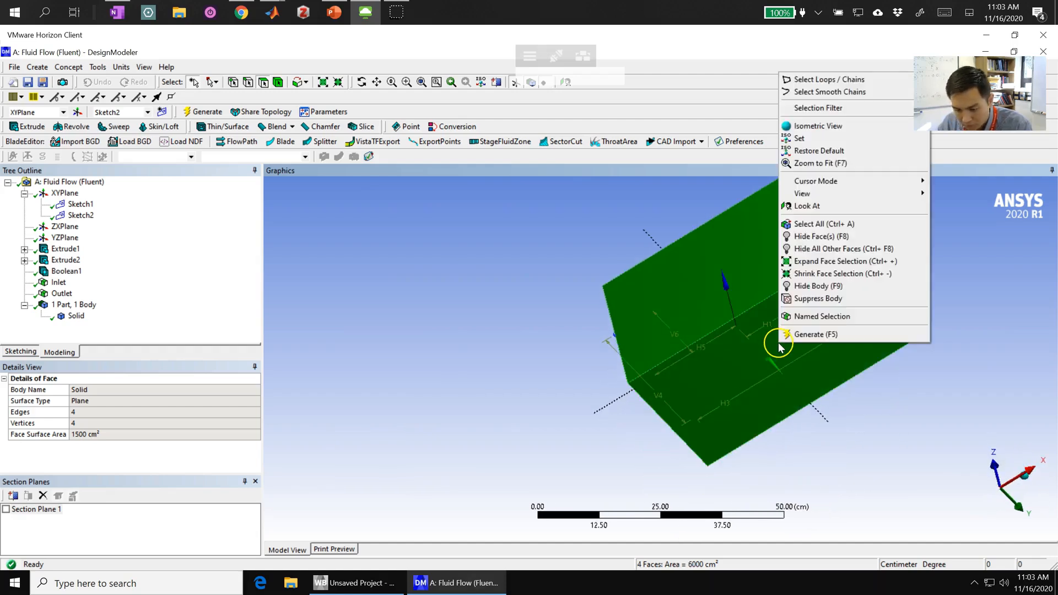
click(804, 317)
click(117, 401)
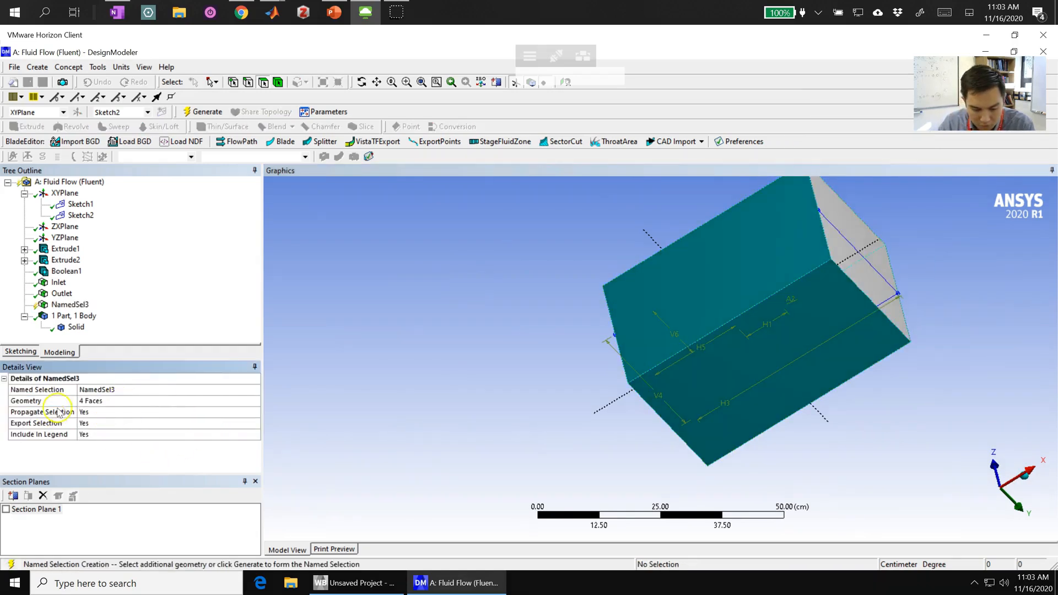
click(138, 391)
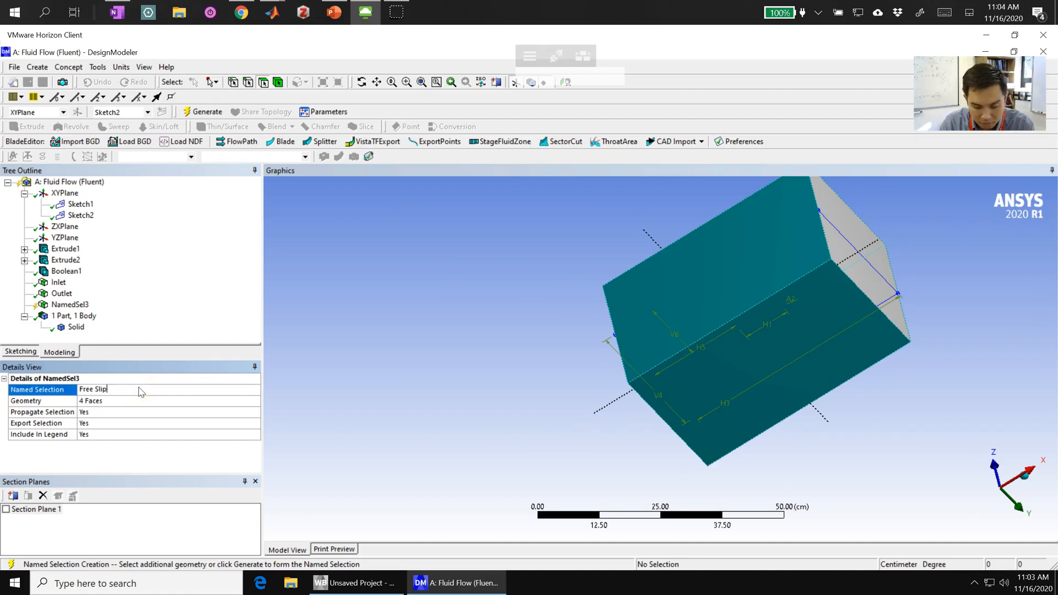
text(Free Slip Walls)
key(Return)
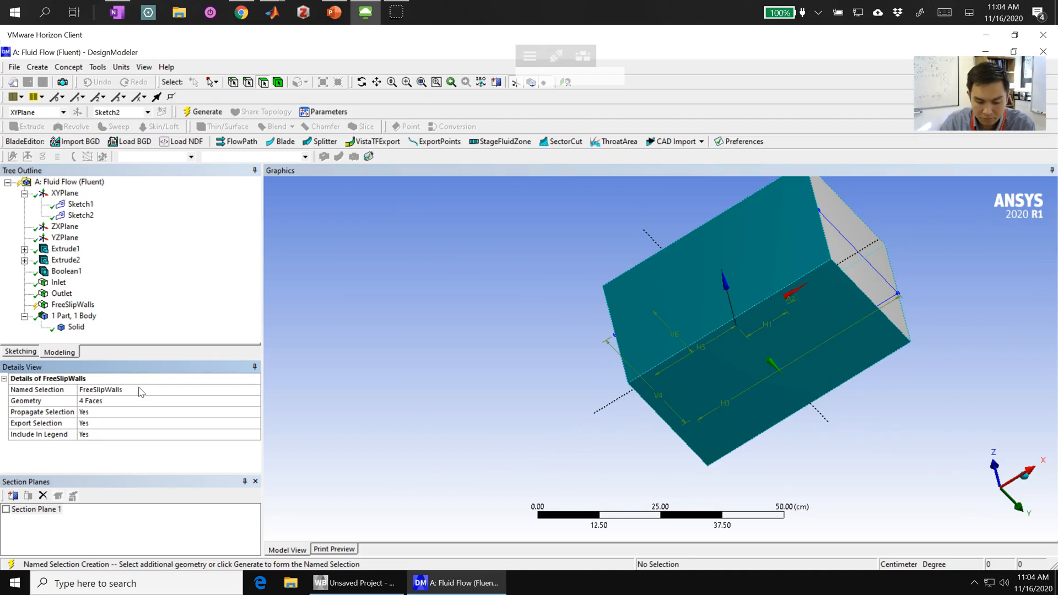
click(213, 112)
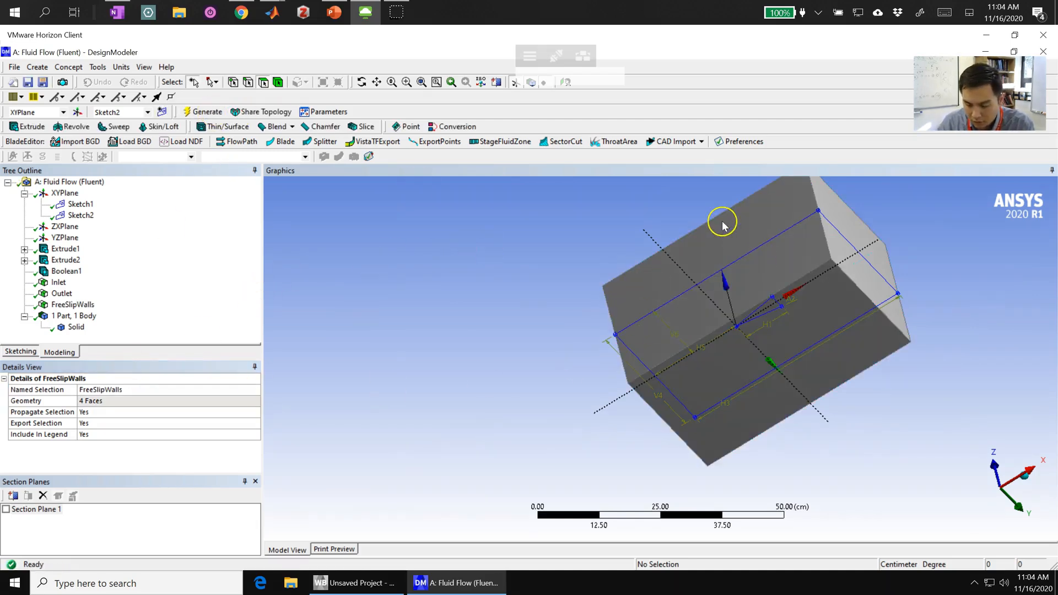
- Hide the box's four side faces to expose the wedge cavity inside the domain
click(771, 276)
ctrl+click(811, 341)
middle_drag(808, 346, 551, 290)
ctrl+click(680, 294)
ctrl+click(601, 267)
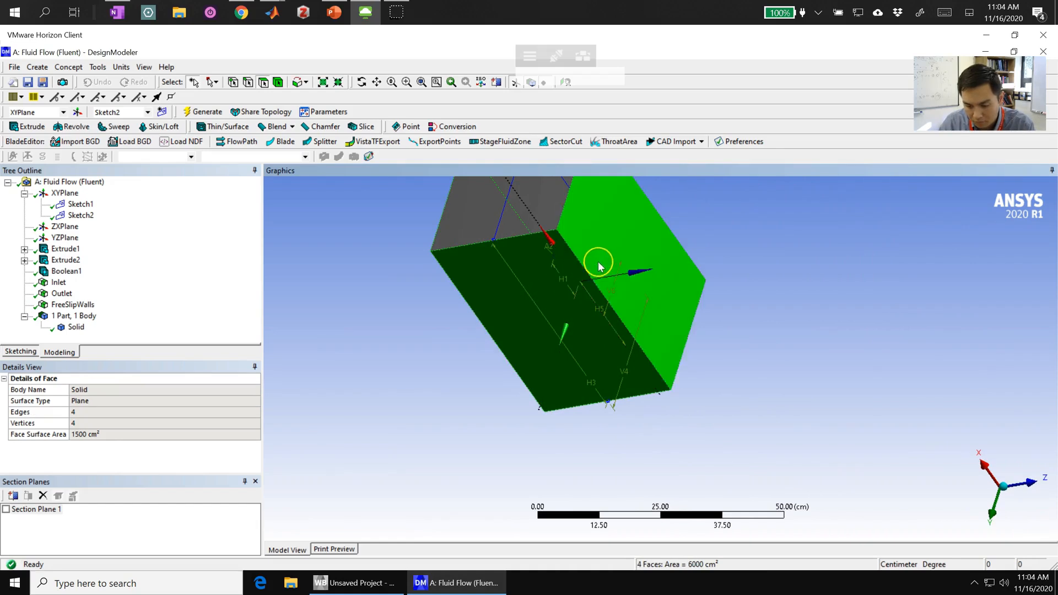
right_click(608, 247)
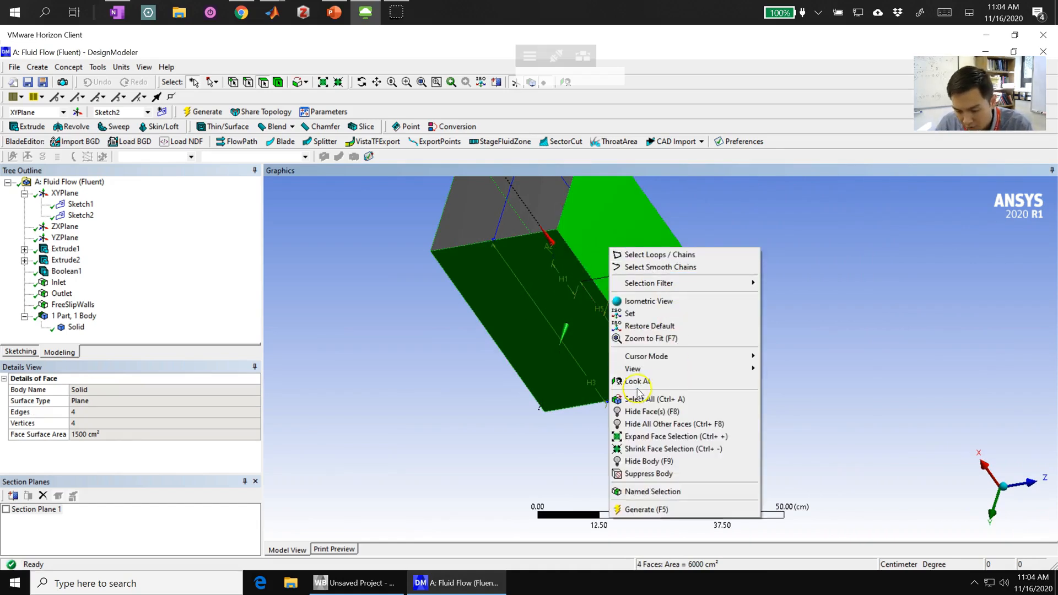
click(672, 413)
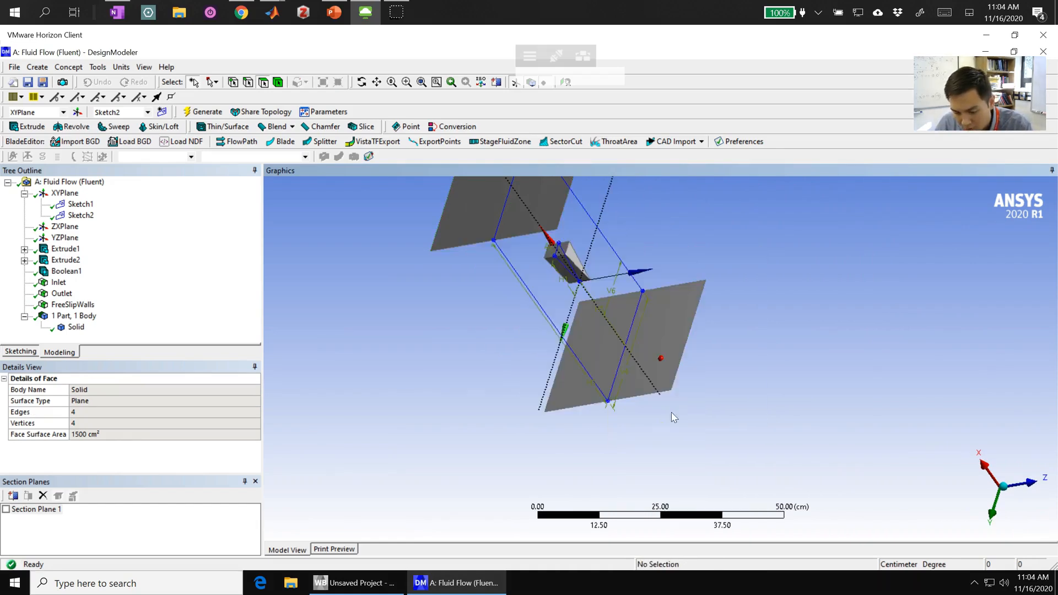
- Create and generate a named selection called No Slip Walls from the five faces of the wedge cavity
scroll(562, 273, up, 3)
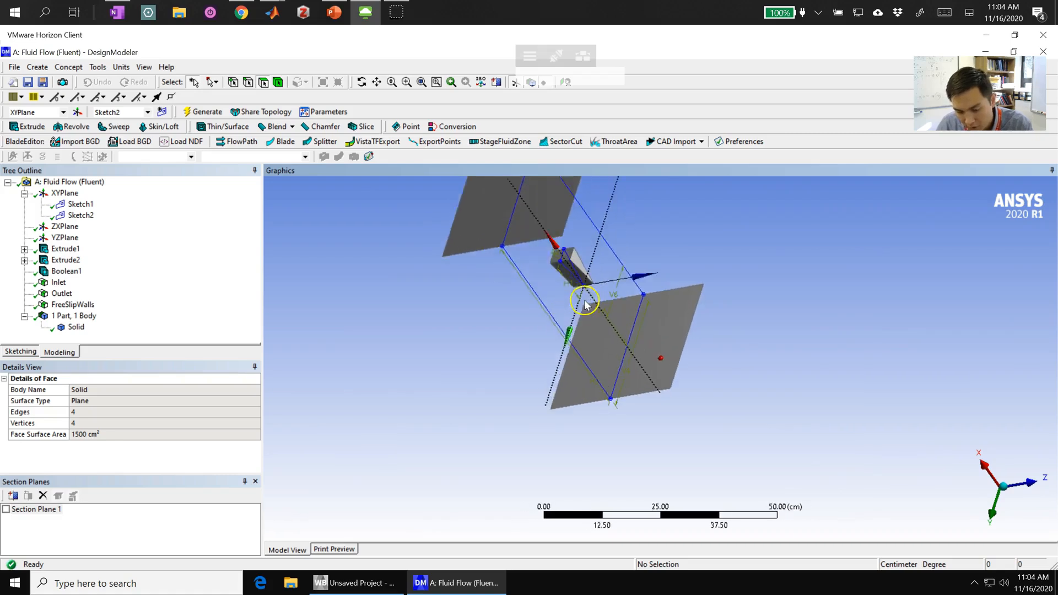
middle_drag(608, 271, 489, 331)
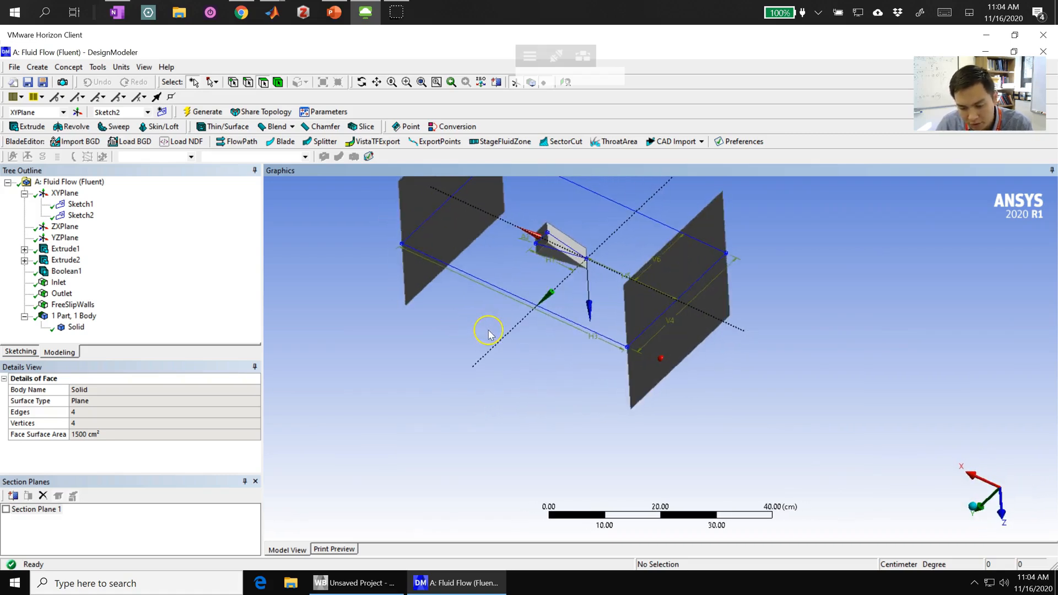
click(560, 241)
ctrl+click(550, 254)
ctrl+click(540, 242)
middle_drag(546, 238, 492, 367)
ctrl+click(543, 264)
ctrl+click(492, 367)
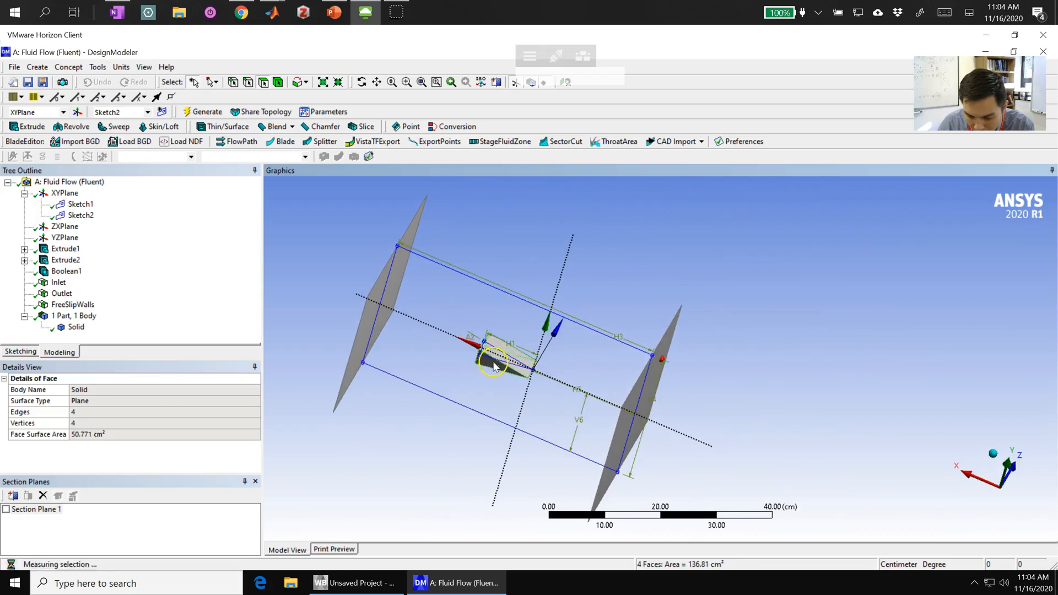
right_click(490, 367)
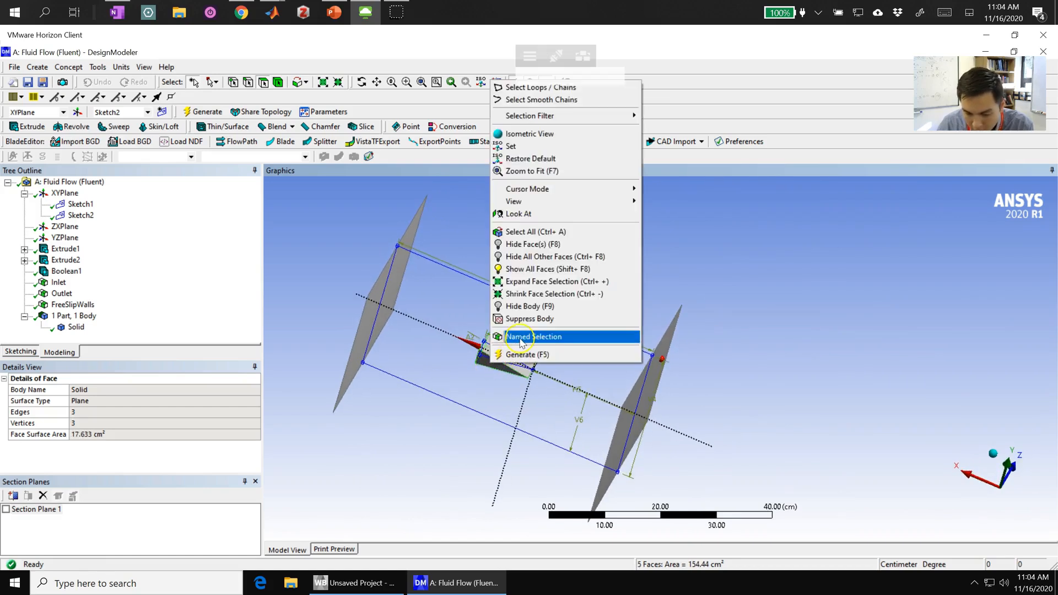
click(557, 404)
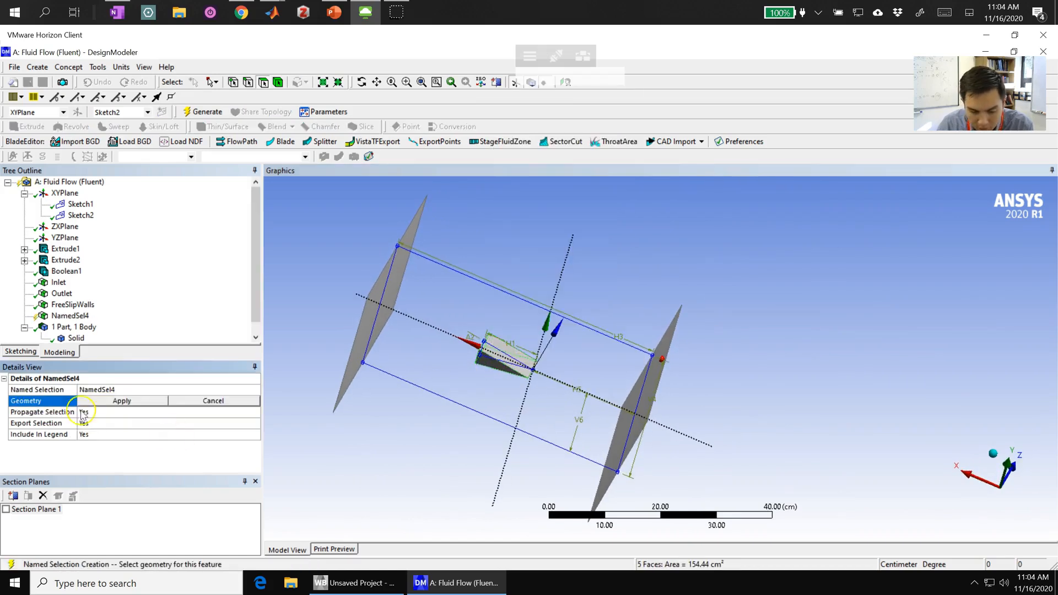
click(164, 399)
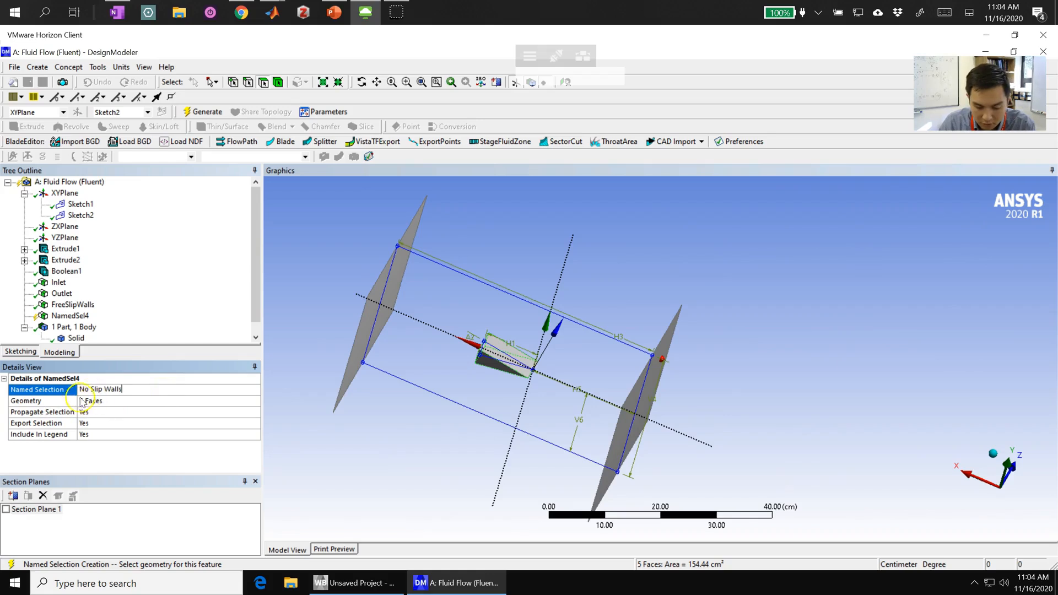
key(Return)
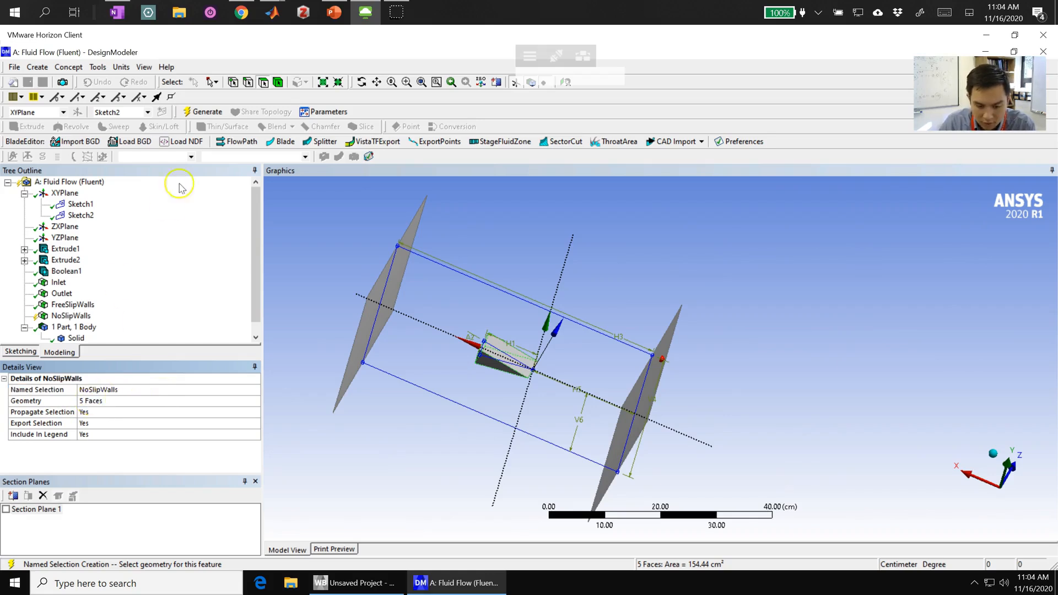
click(200, 113)
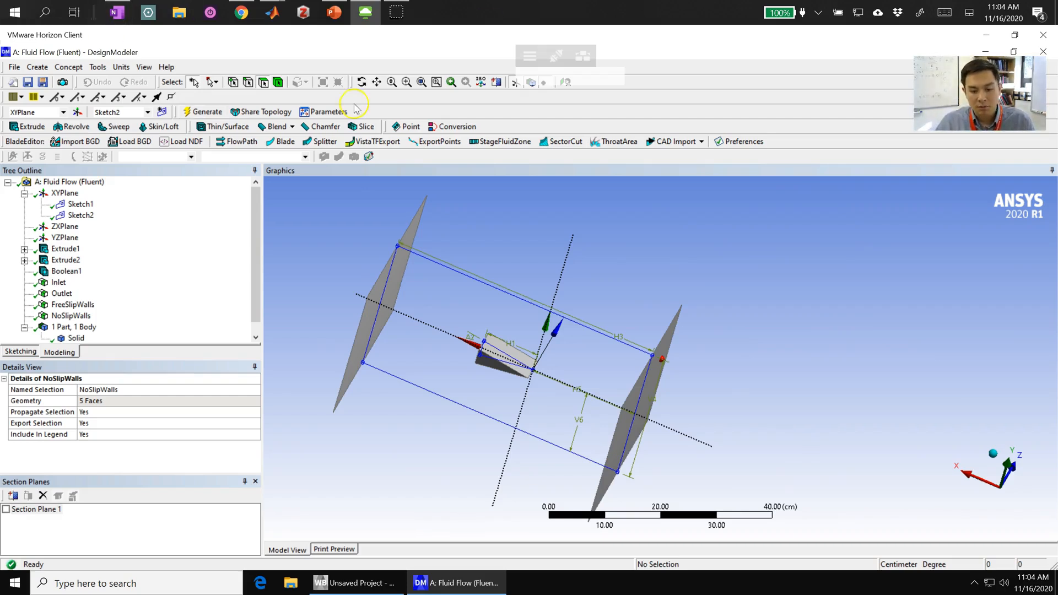
- Save the project as fish_walkthrough in the Tutorial 5 folder
click(15, 68)
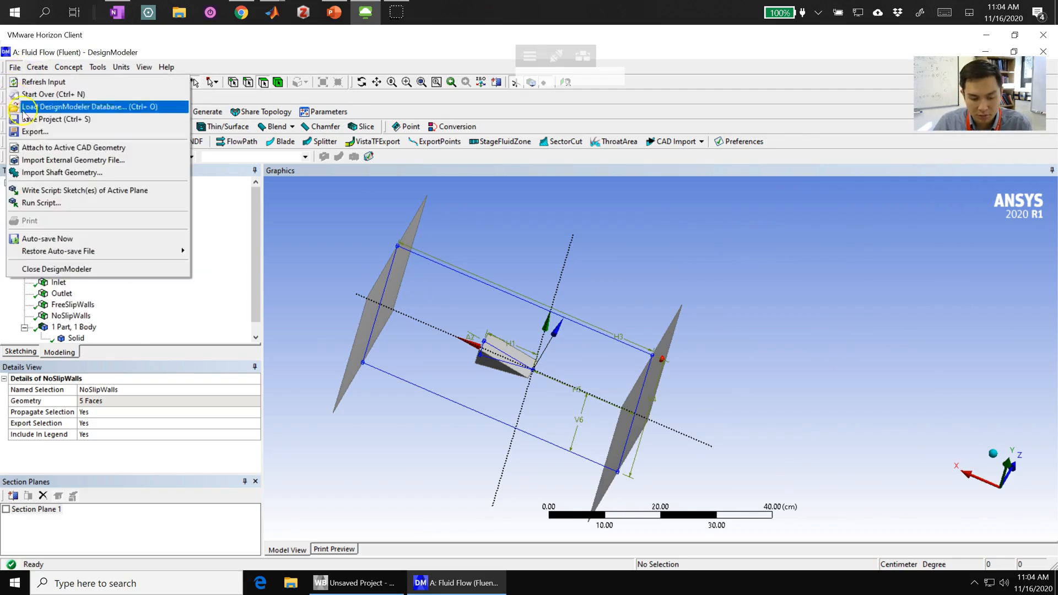
click(52, 119)
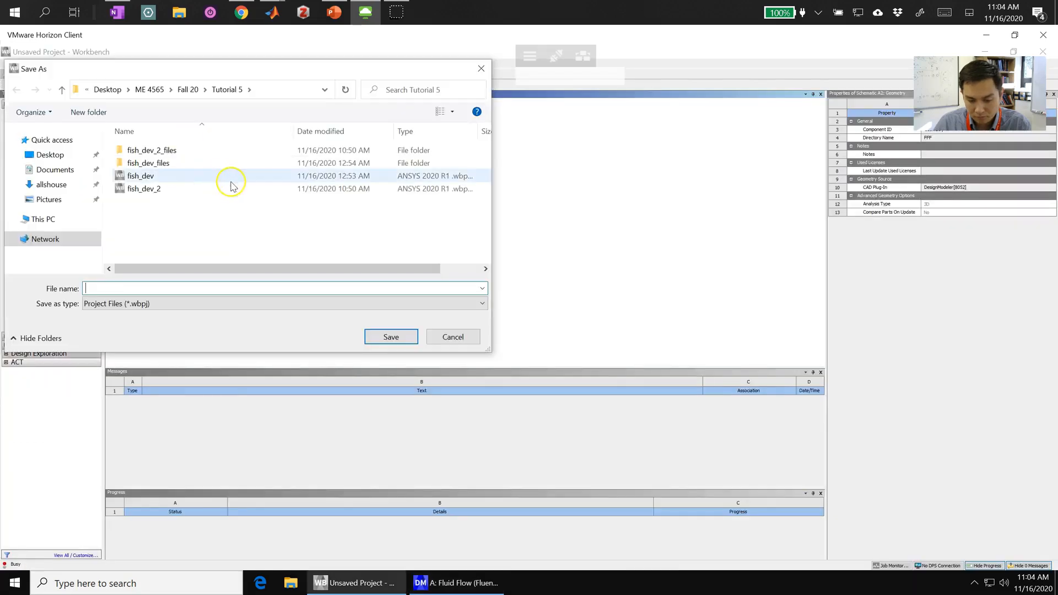
text(fish_walkt)
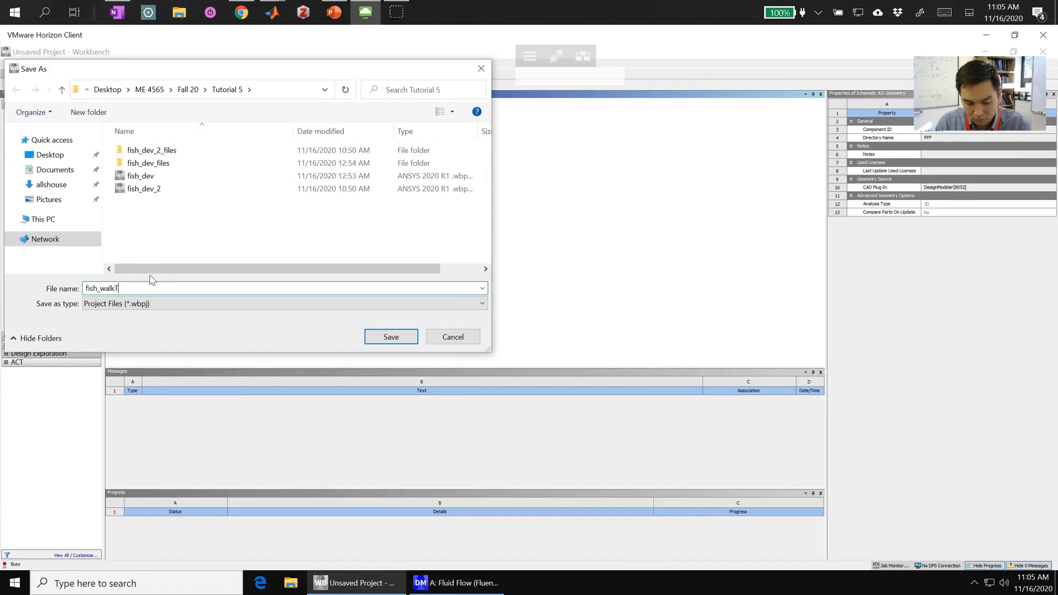
text(hrough)
key(Return)
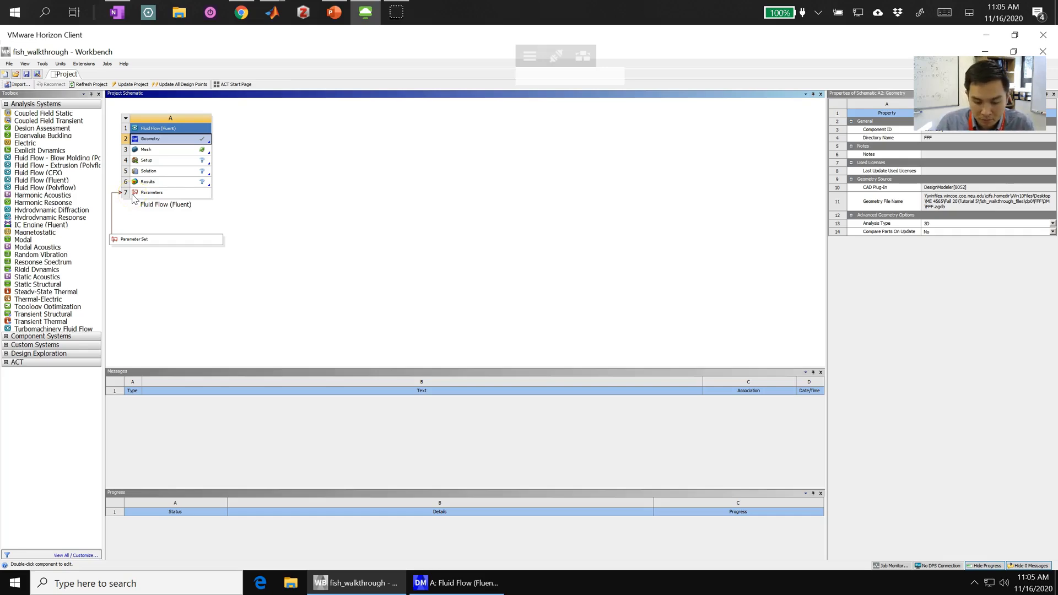
- Close the DesignModeler geometry window and open the Fluid Flow (Fluent) system's Mesh component for editing
click(469, 583)
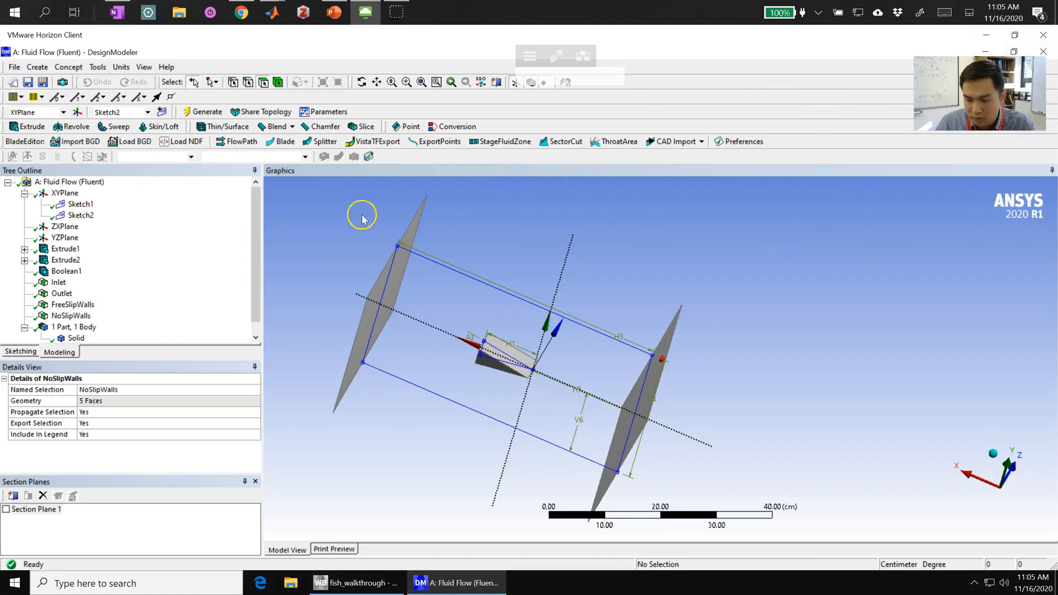
key(alt+F4)
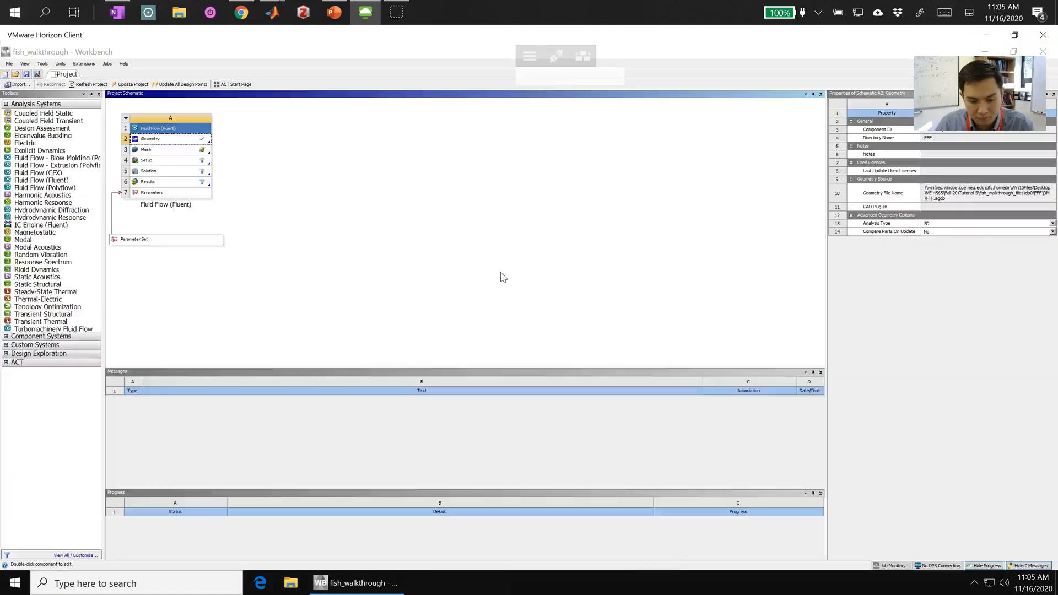
click(196, 153)
right_click(195, 153)
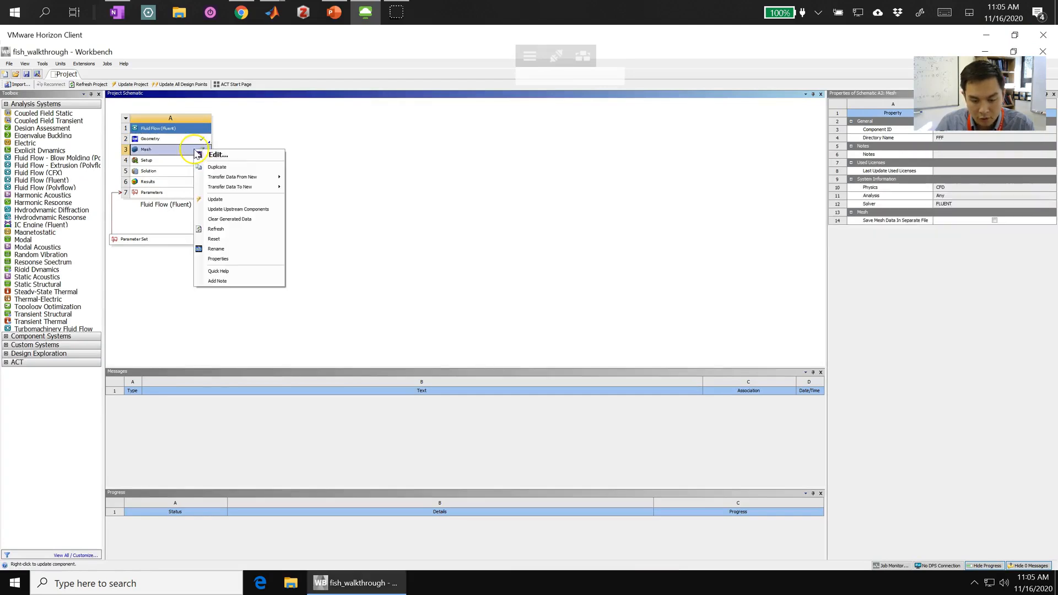
click(236, 158)
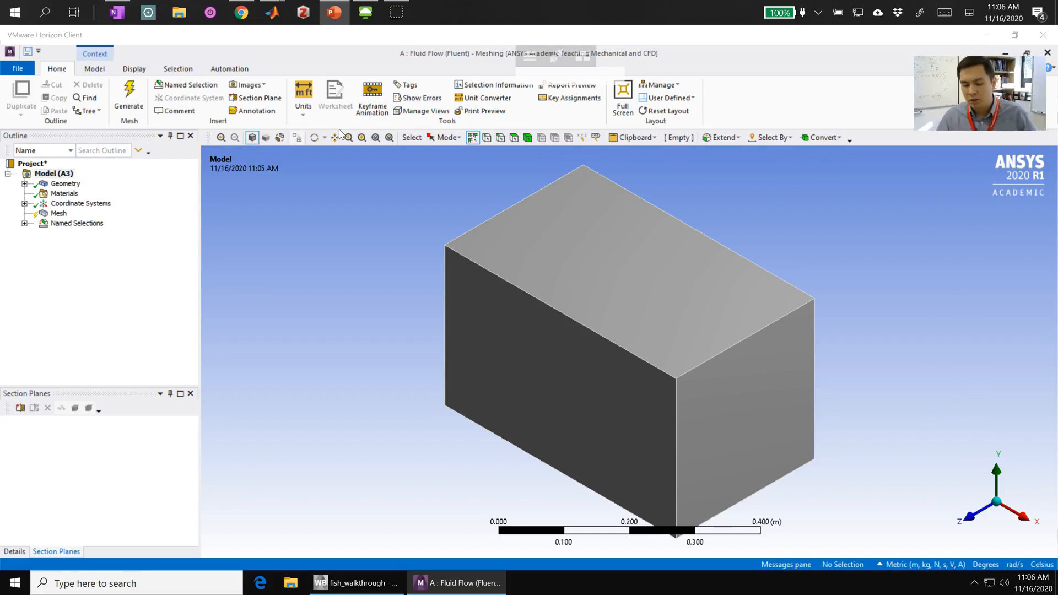
- Generate the mesh of the box domain with the default mesh settings
click(58, 214)
click(127, 120)
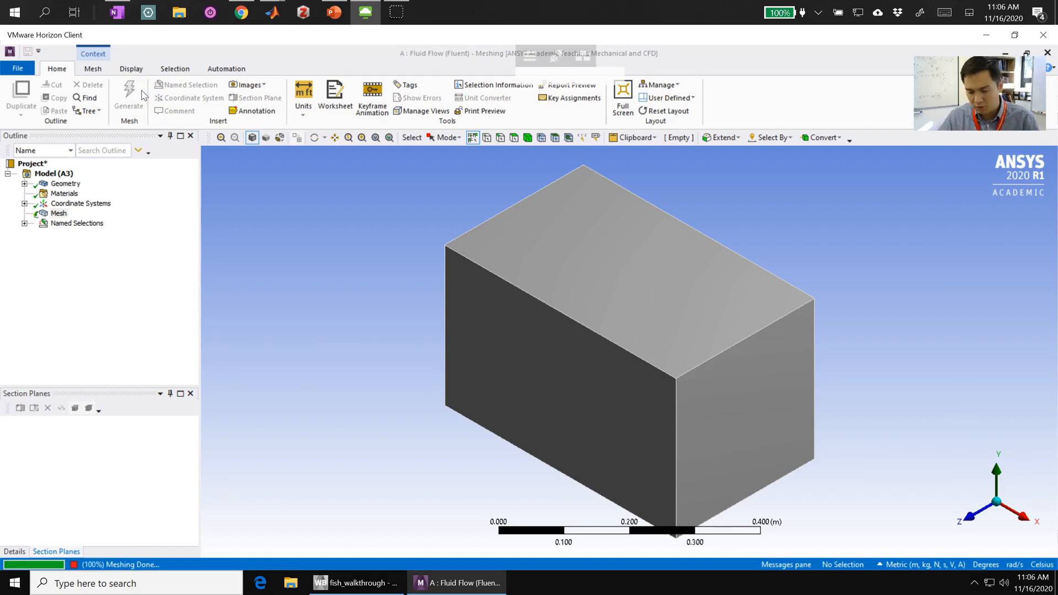
middle_drag(581, 304, 581, 303)
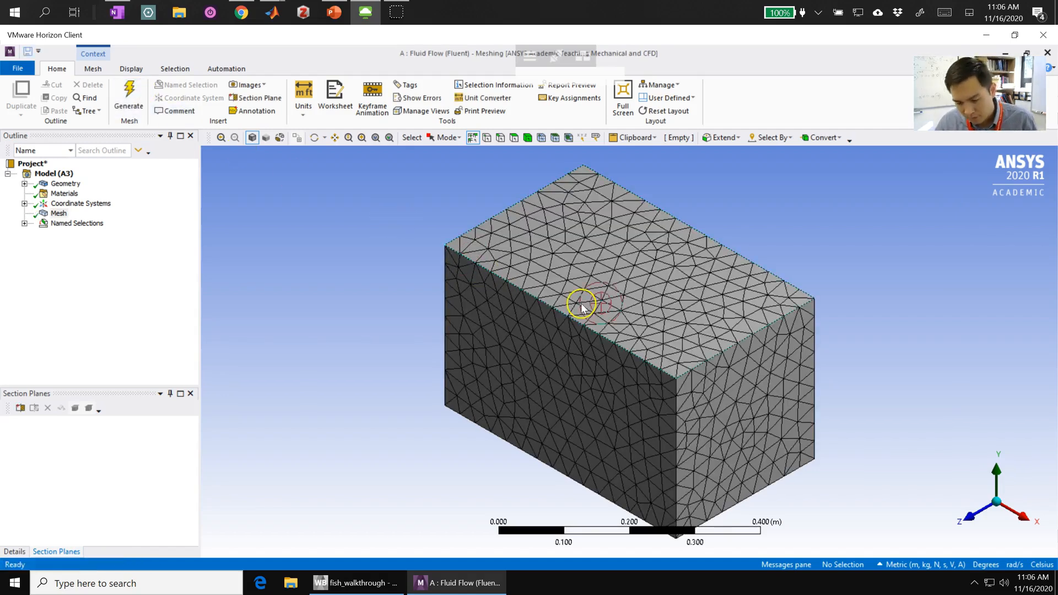
- Create a section plane that cuts the meshed box lengthwise through the wedge cavity, drawn from a view along the Y axis
middle_drag(507, 335, 617, 397)
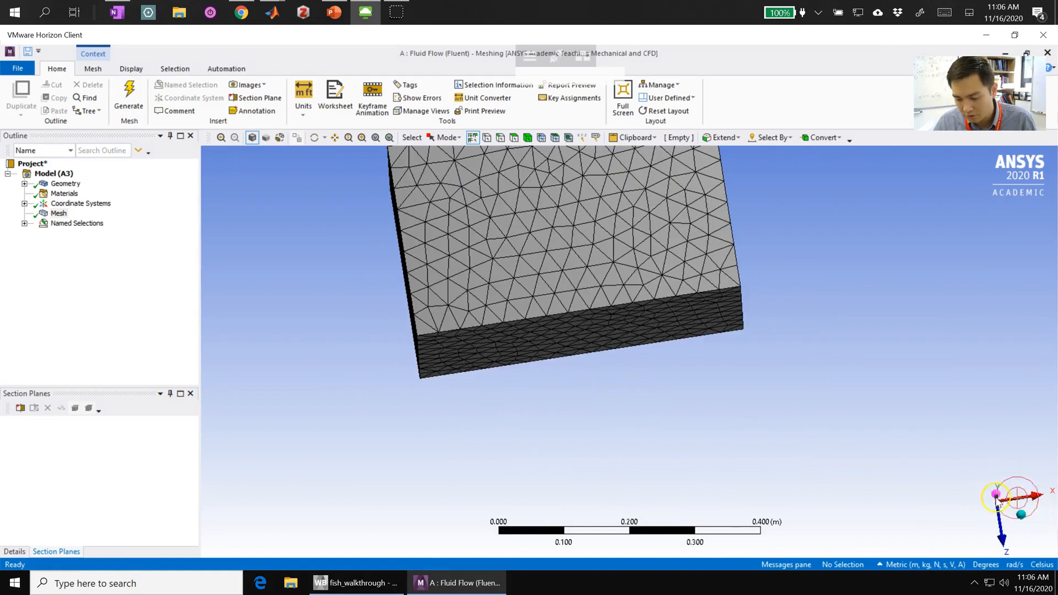
click(996, 494)
middle_drag(480, 388, 481, 390)
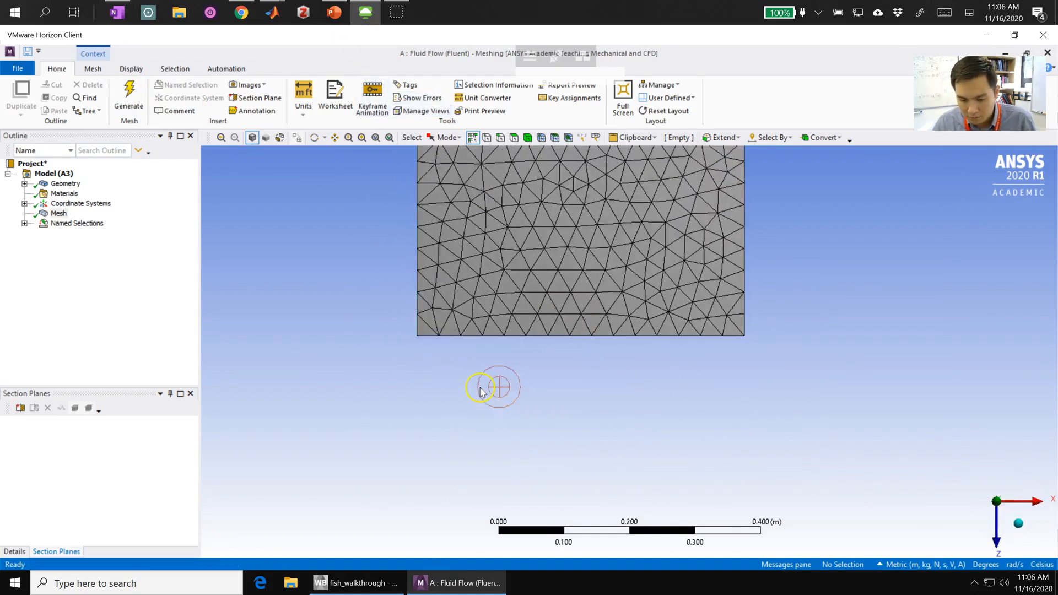
scroll(481, 391, up, 2)
scroll(480, 390, down, 8)
scroll(676, 200, up, 1)
click(251, 103)
drag(445, 262, 751, 259)
- Examine the mesh elements on the section cut around the wedge cavity
middle_drag(557, 283, 656, 314)
scroll(421, 266, down, 3)
scroll(420, 265, up, 3)
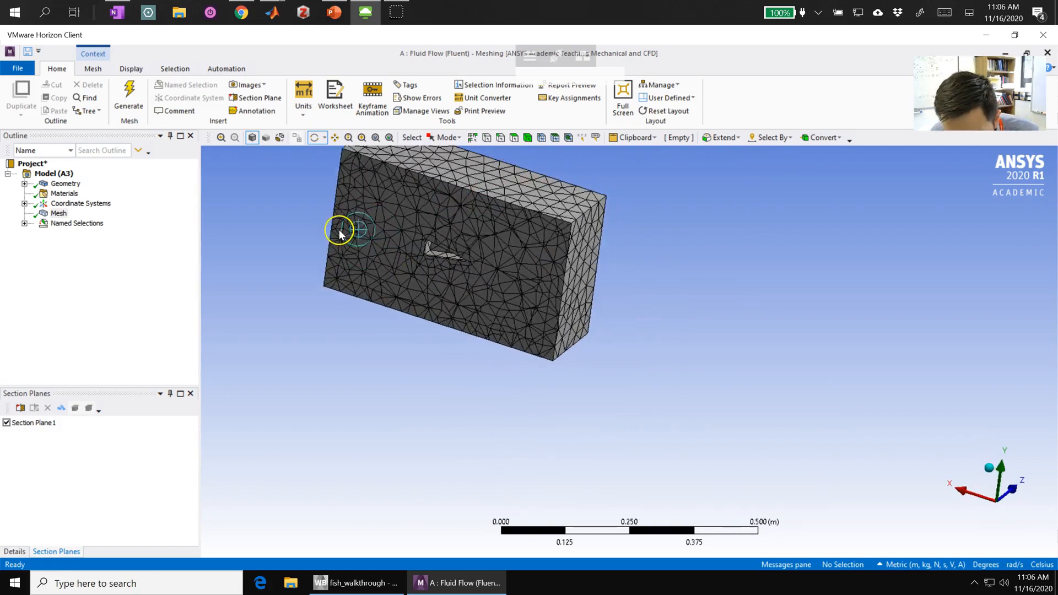
scroll(339, 235, up, 1)
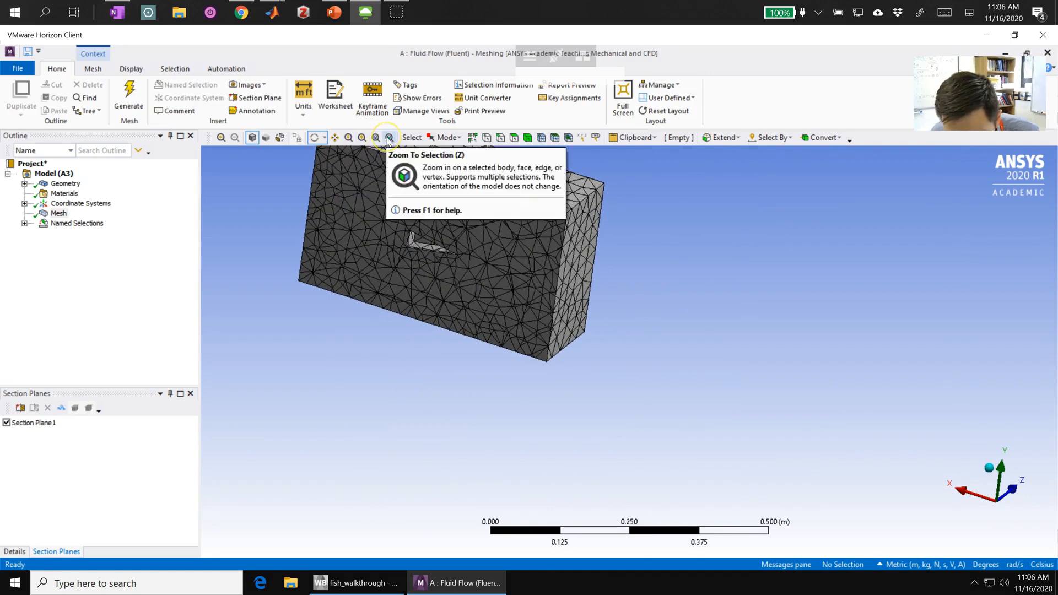
click(389, 138)
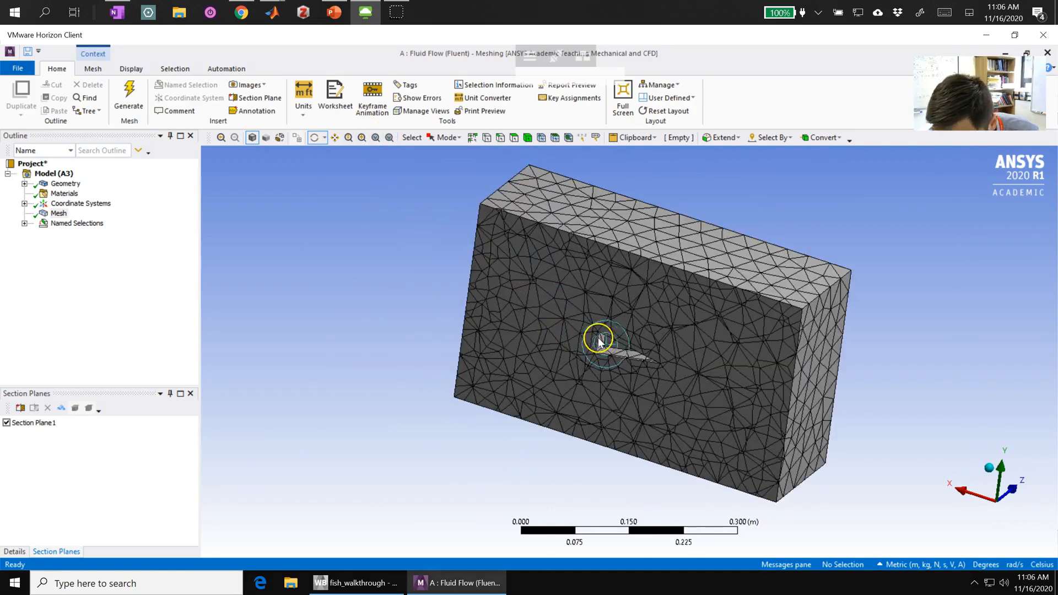
scroll(612, 358, up, 2)
scroll(623, 380, up, 5)
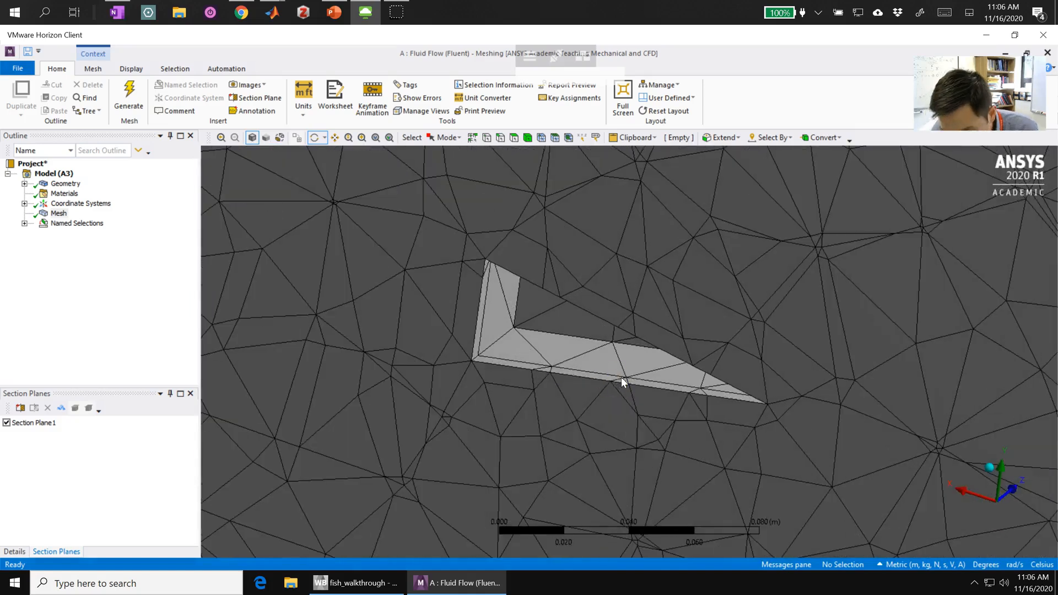
mouse_move(560, 347)
mouse_down()
mouse_move(507, 371)
mouse_move(539, 336)
mouse_move(531, 344)
mouse_move(549, 343)
mouse_up()
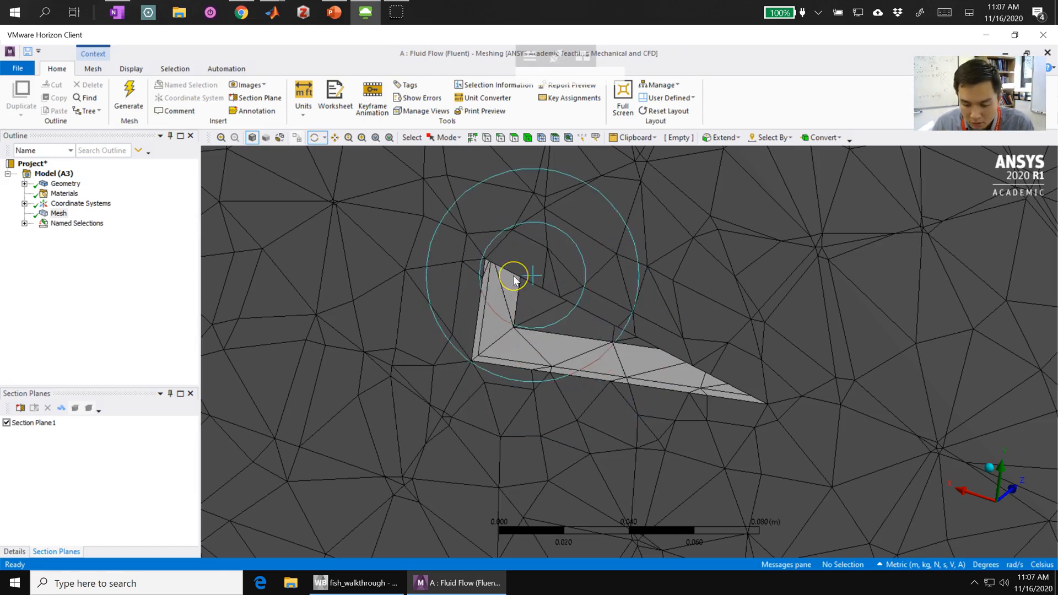
scroll(489, 328, down, 10)
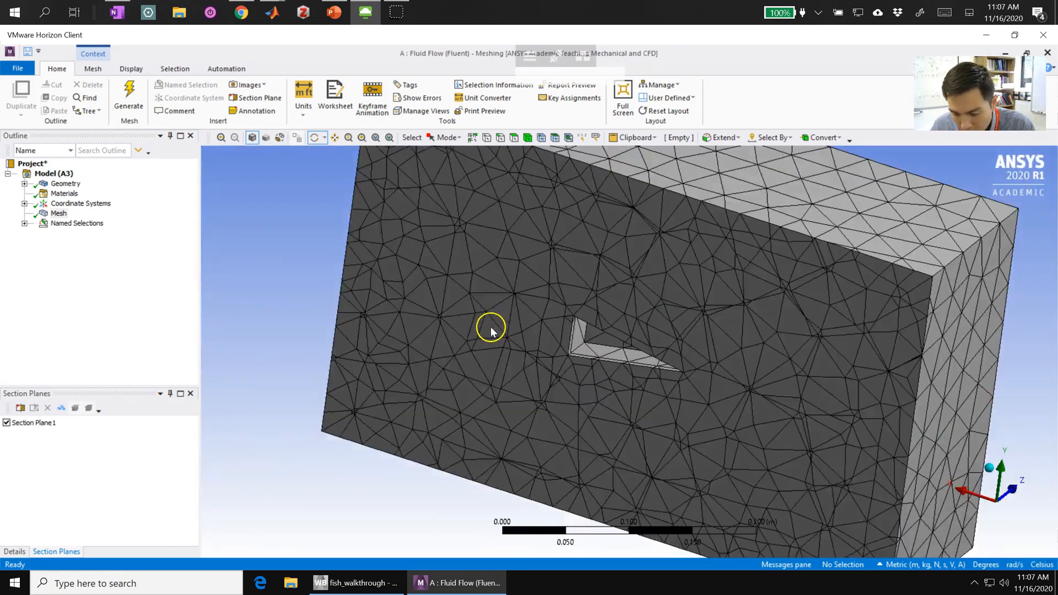
- Turn off the section plane and hide the box's four side faces between inlet and outlet
click(7, 423)
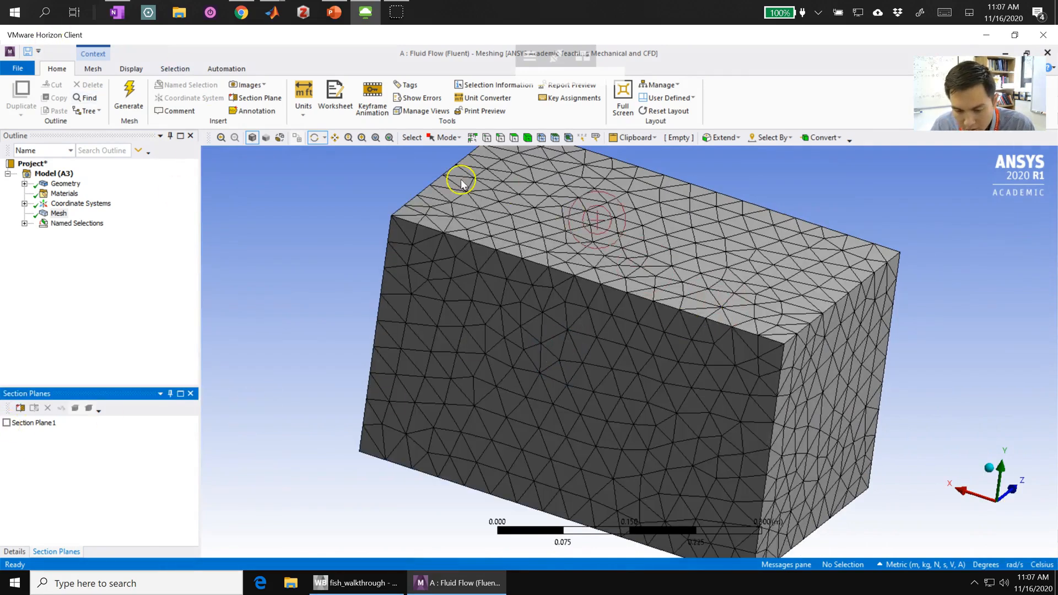
click(514, 138)
click(647, 223)
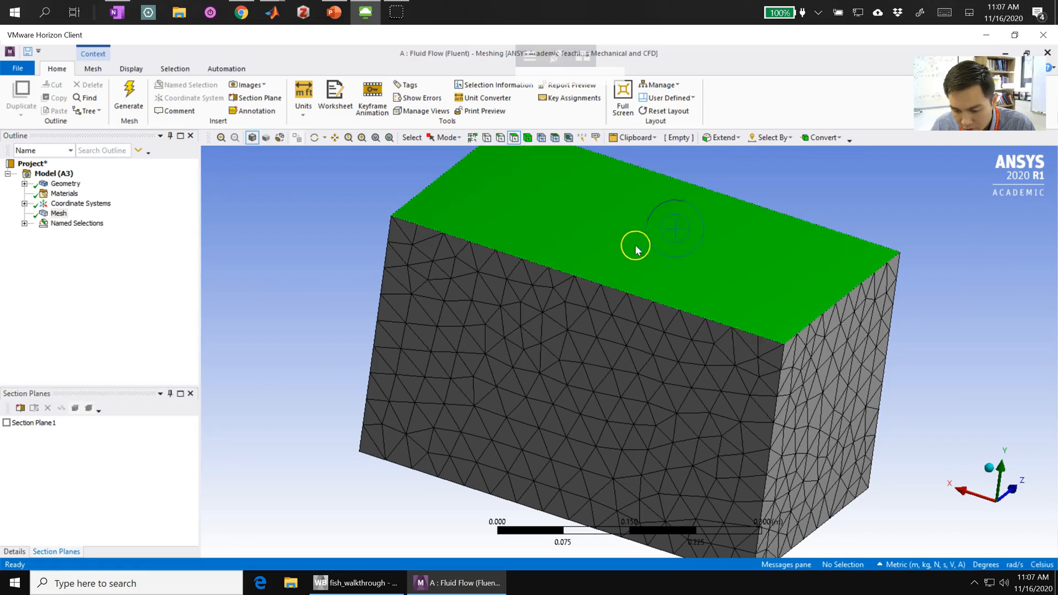
ctrl+click(615, 316)
middle_drag(591, 326, 616, 248)
ctrl+click(637, 354)
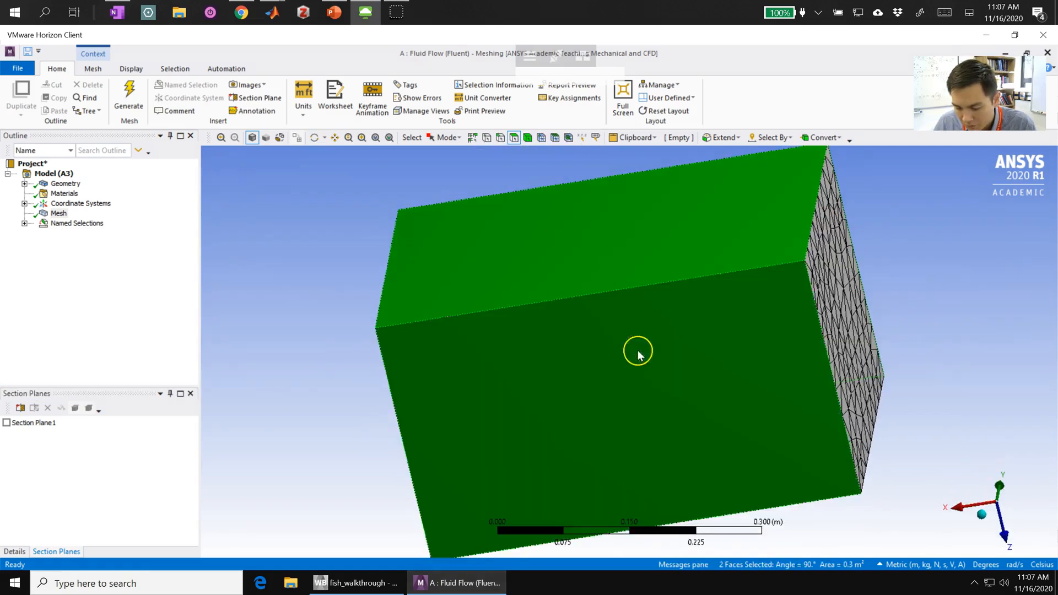
middle_drag(632, 375, 575, 300)
ctrl+click(675, 333)
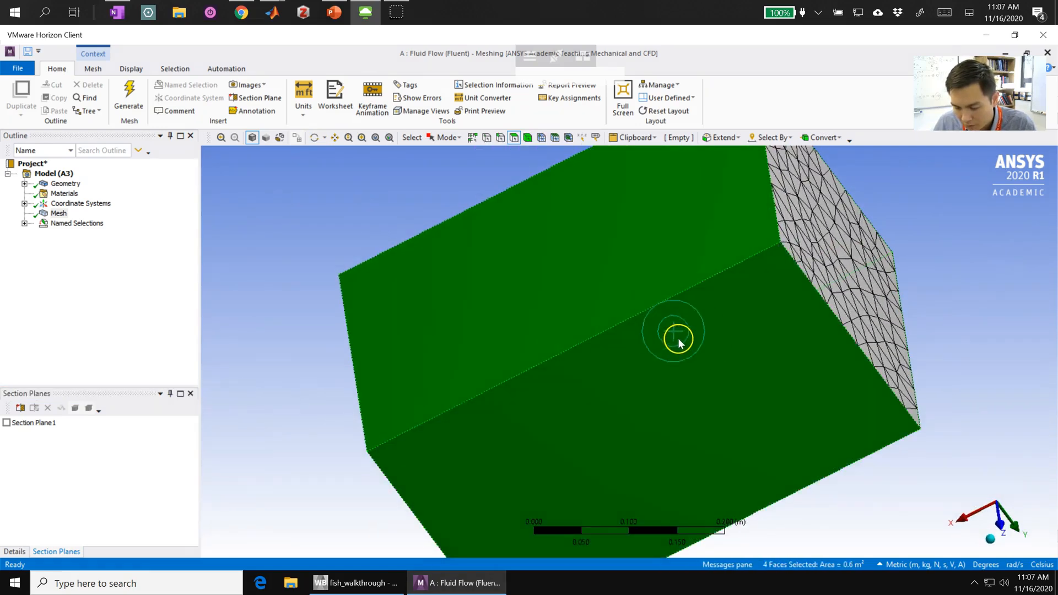
right_click(682, 342)
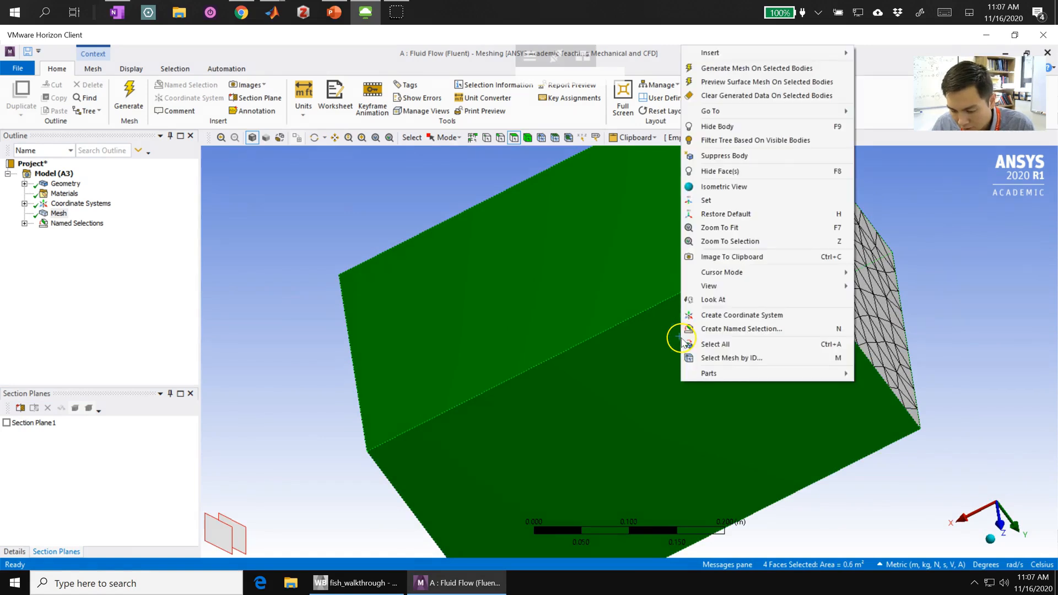
click(733, 172)
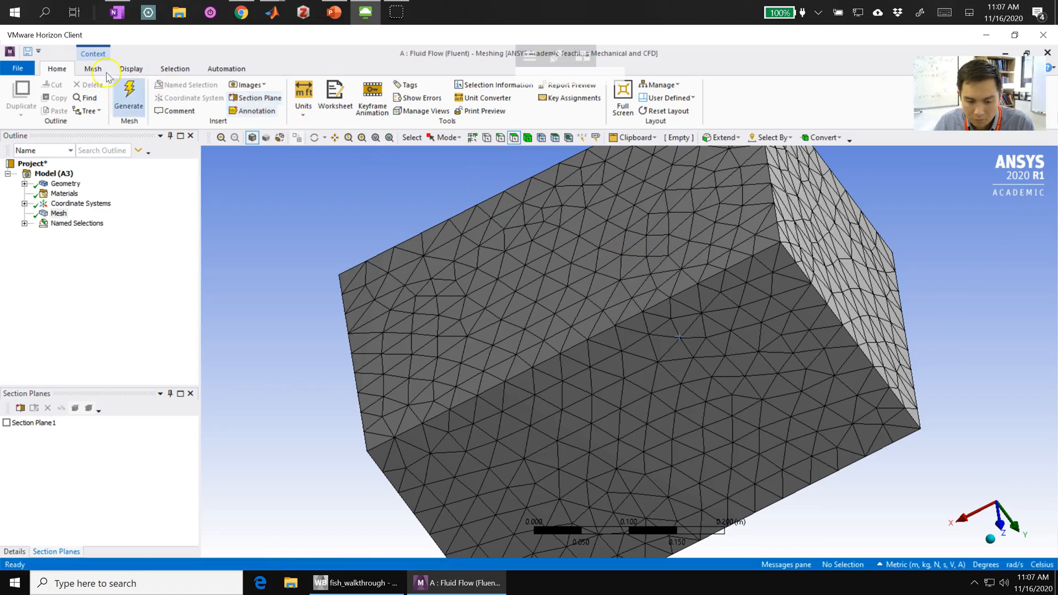
- Preview the mesh in wireframe display and restore the shaded exterior display with edges
click(124, 70)
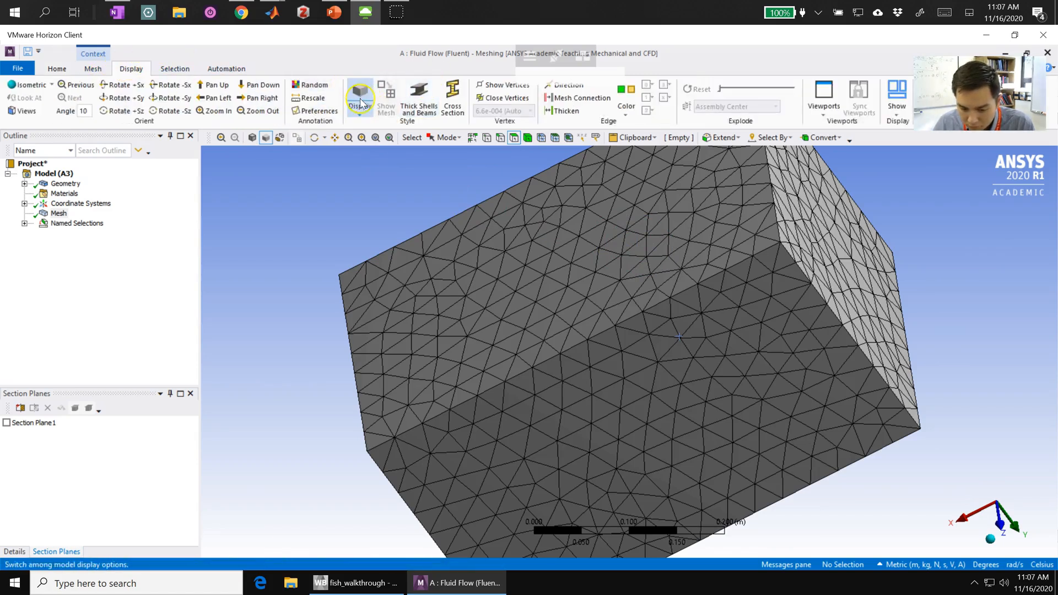
click(360, 116)
click(381, 124)
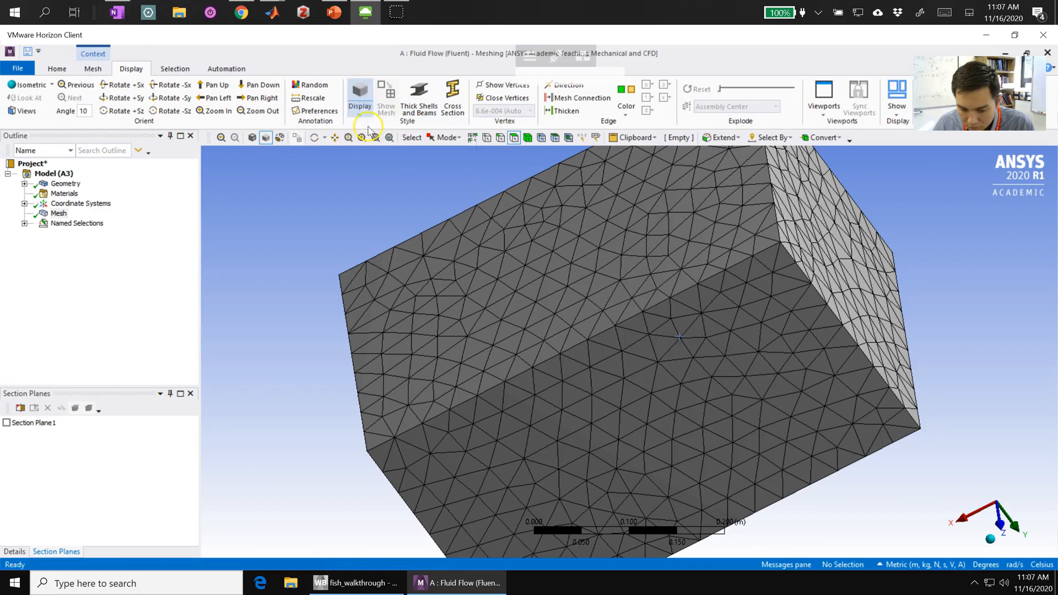
click(360, 116)
click(381, 152)
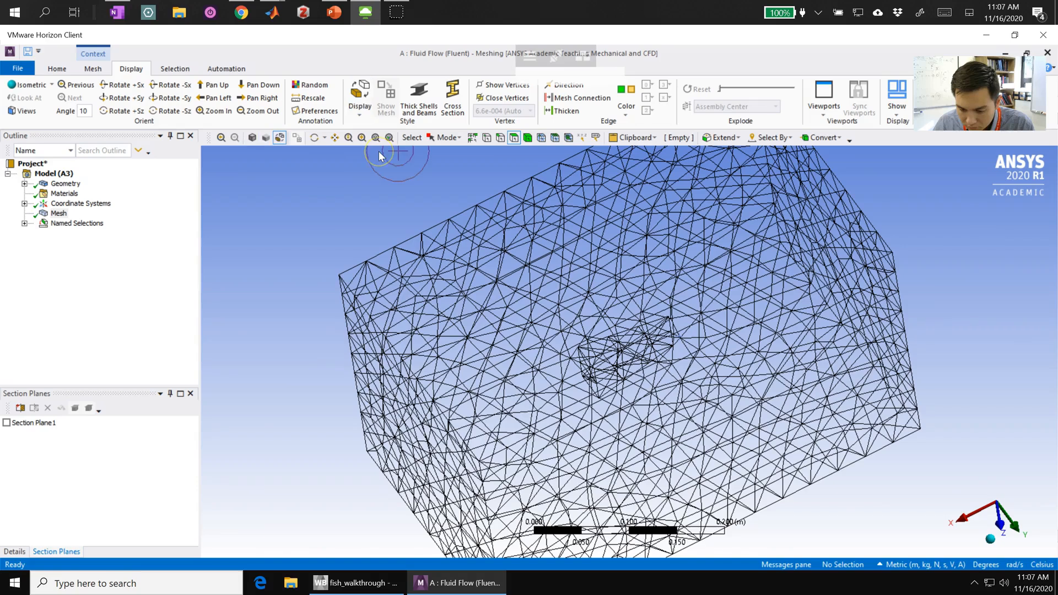
click(363, 100)
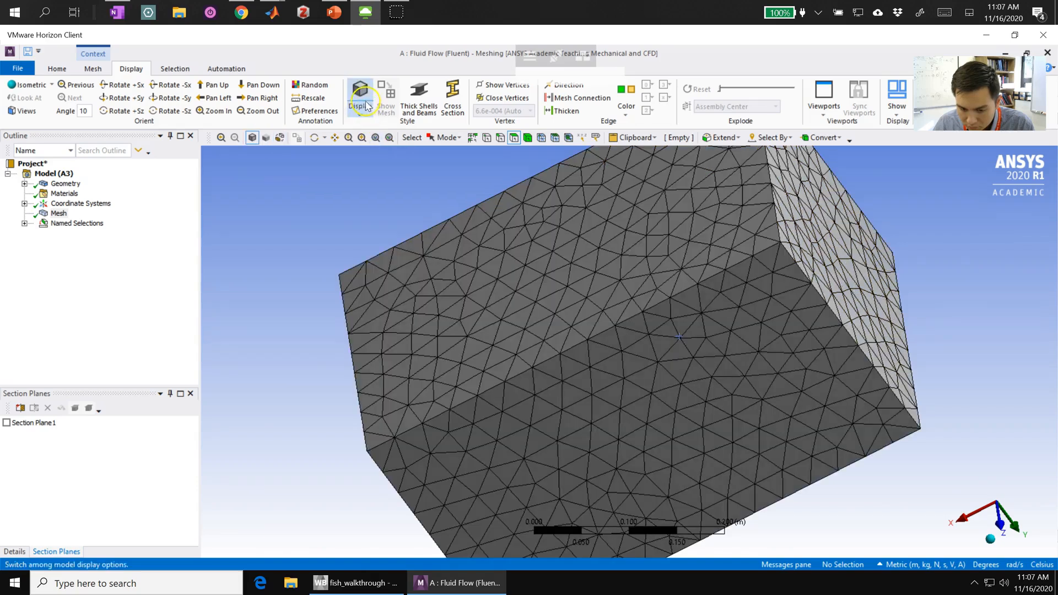
- Insert a face sizing on the five wedge cavity faces with an element size of 0.002 m
middle_drag(536, 246, 603, 308)
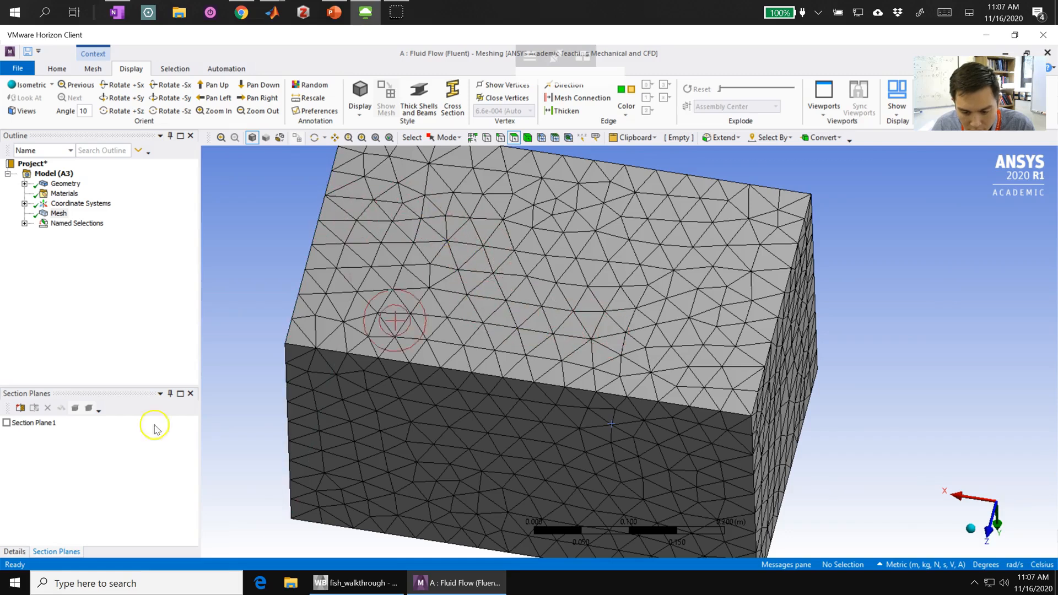
click(16, 575)
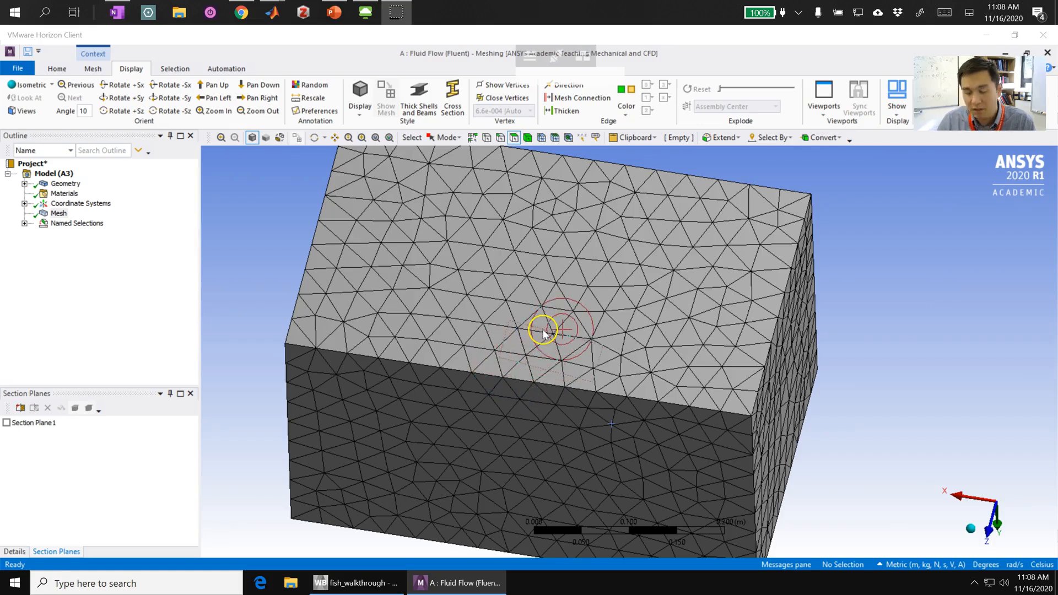
middle_drag(517, 352, 505, 325)
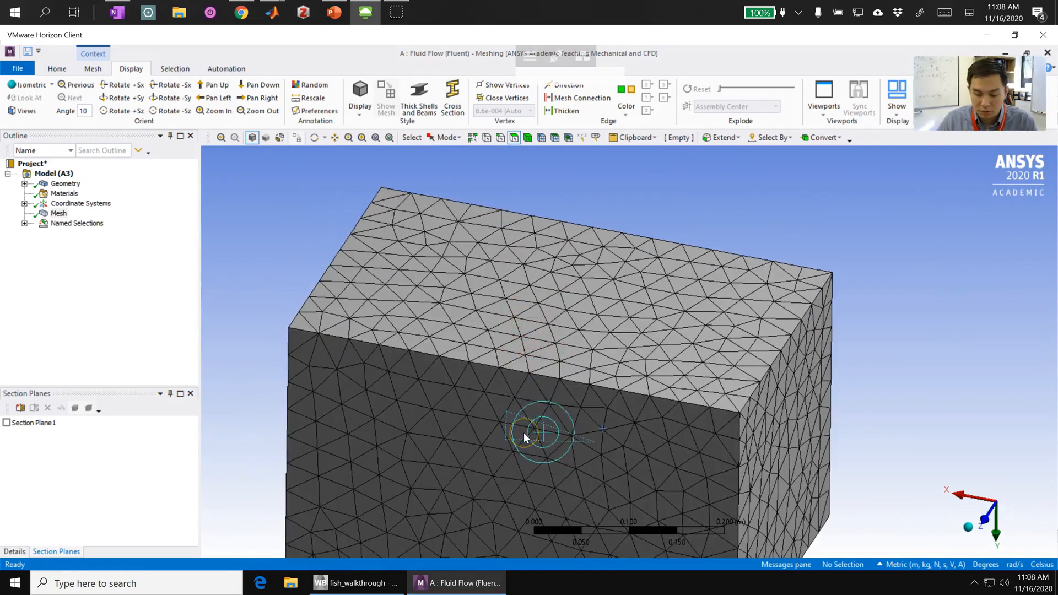
click(530, 422)
ctrl+click(533, 415)
middle_drag(533, 413, 567, 436)
ctrl+click(471, 396)
middle_drag(465, 402, 470, 359)
ctrl+click(478, 534)
middle_drag(478, 534, 501, 409)
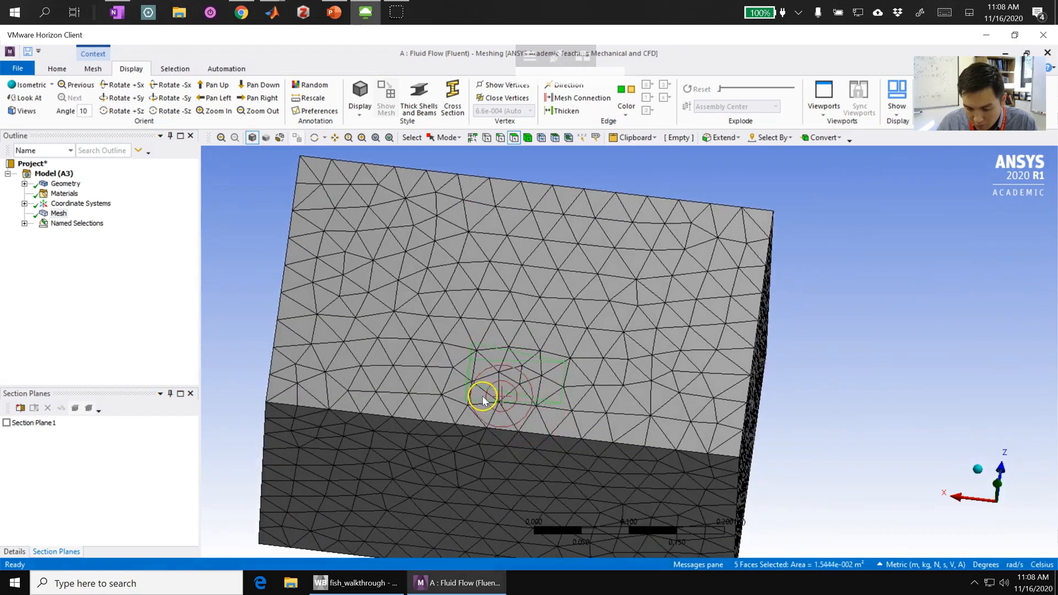
ctrl+click(543, 365)
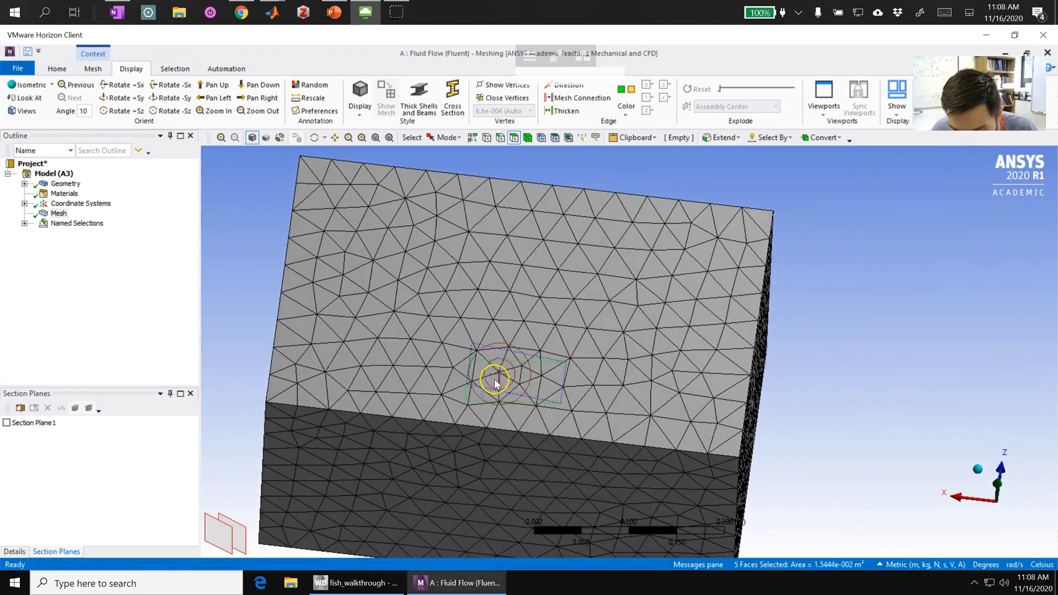
click(92, 68)
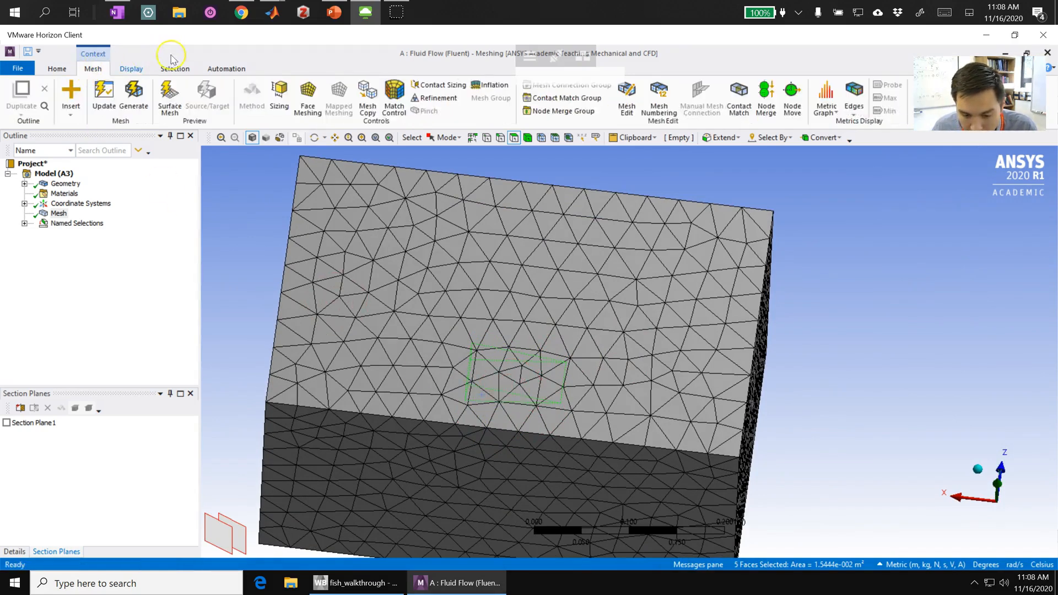
click(279, 89)
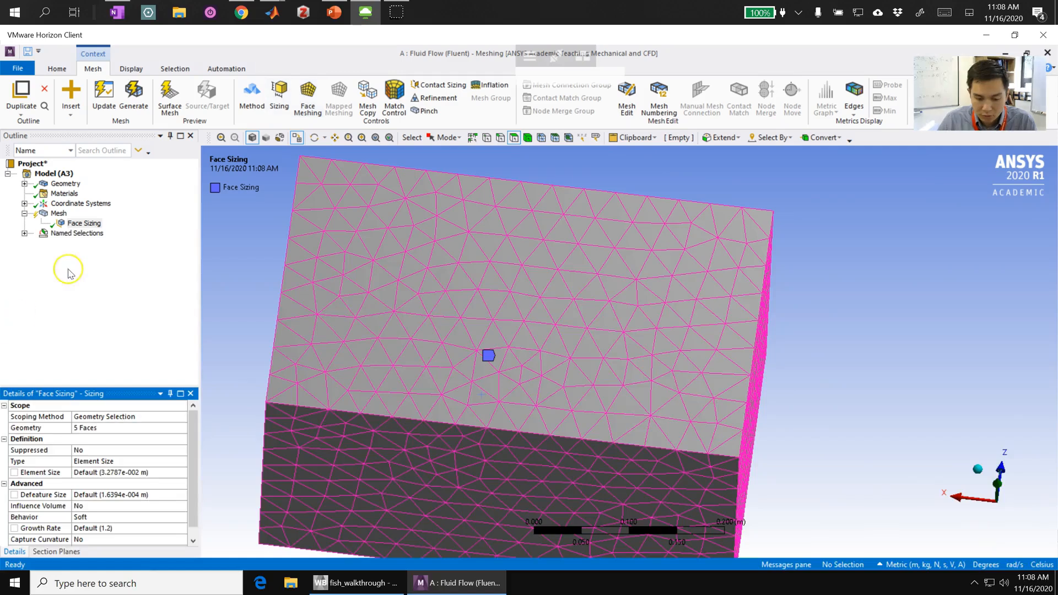
click(100, 473)
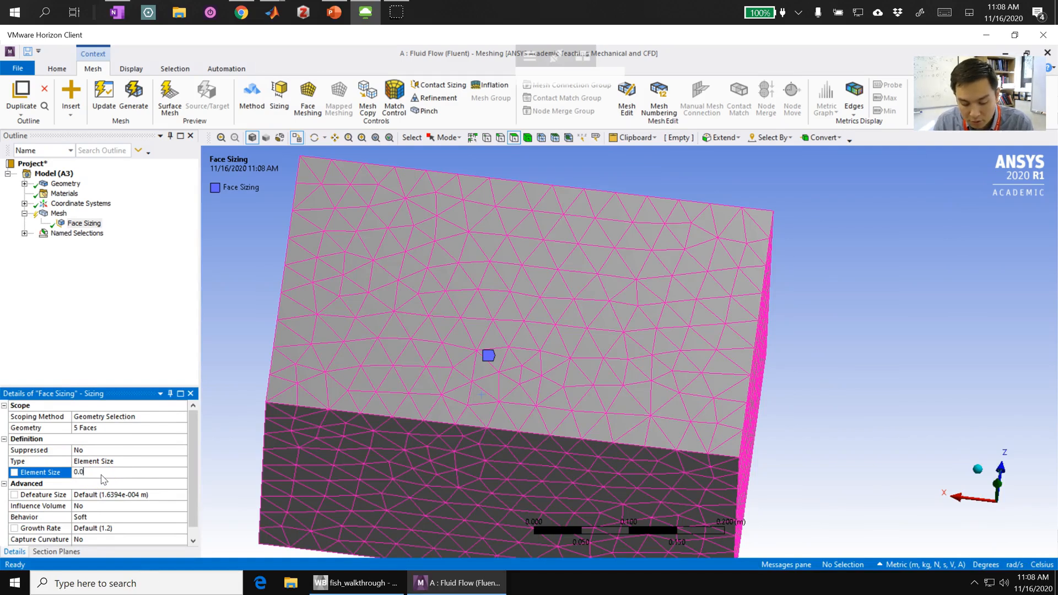
key(Return)
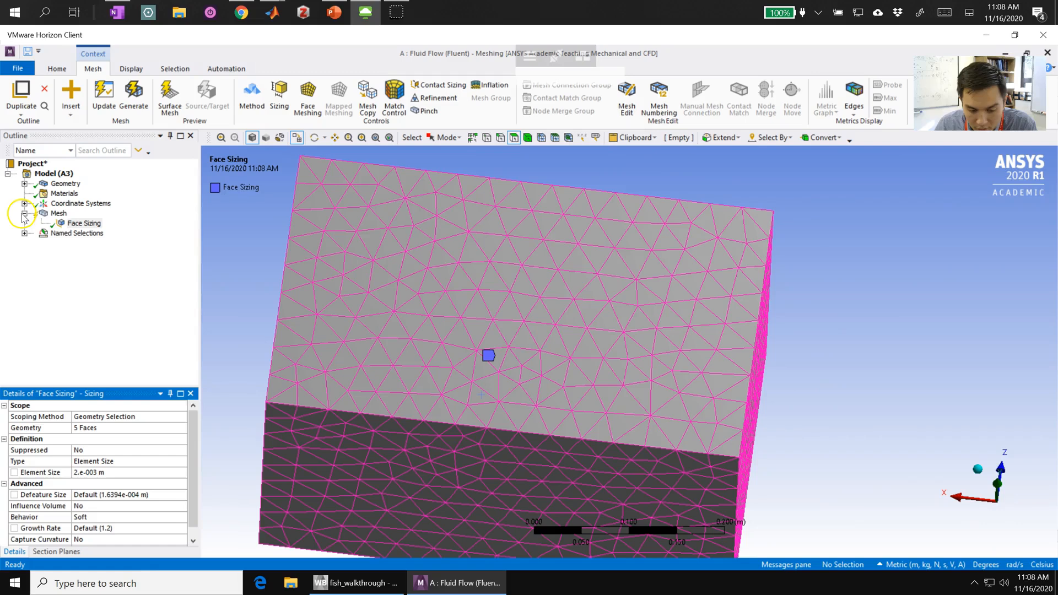
- Check the node and element counts of the current mesh in its statistics
click(57, 213)
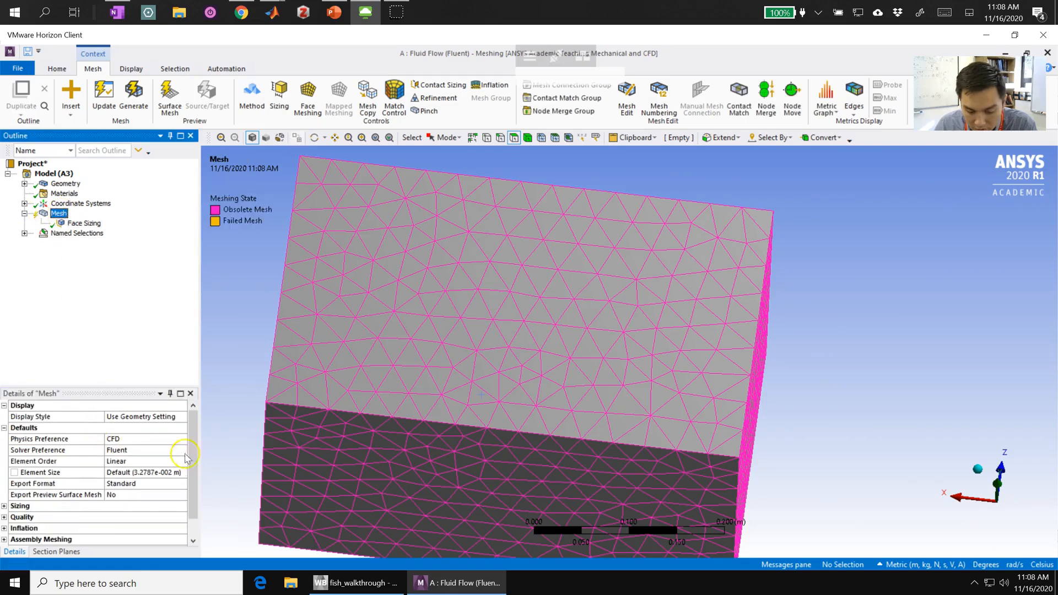
scroll(189, 458, down, 1)
click(7, 540)
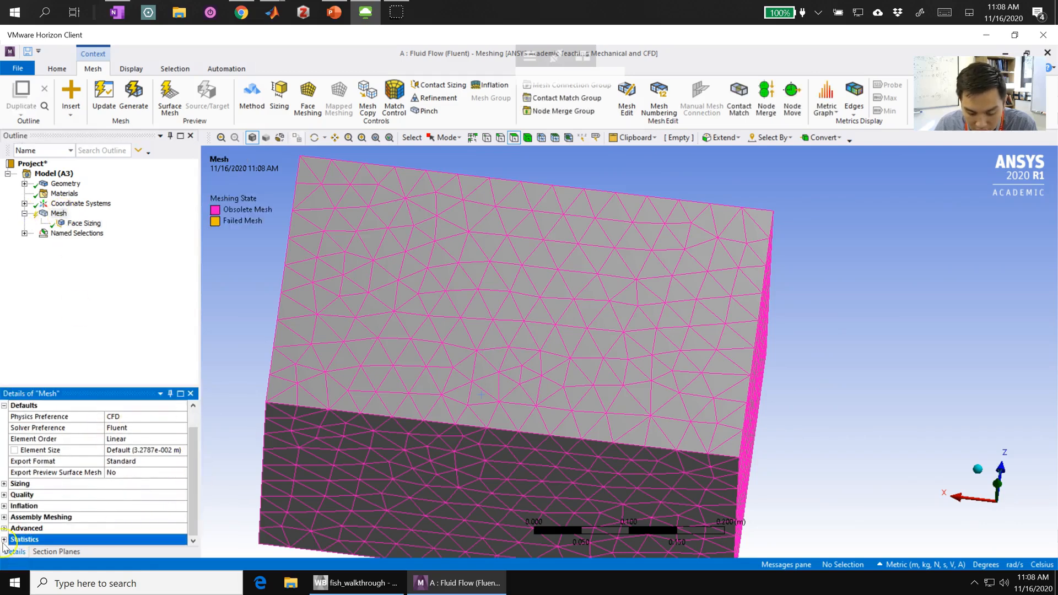
scroll(36, 523, down, 1)
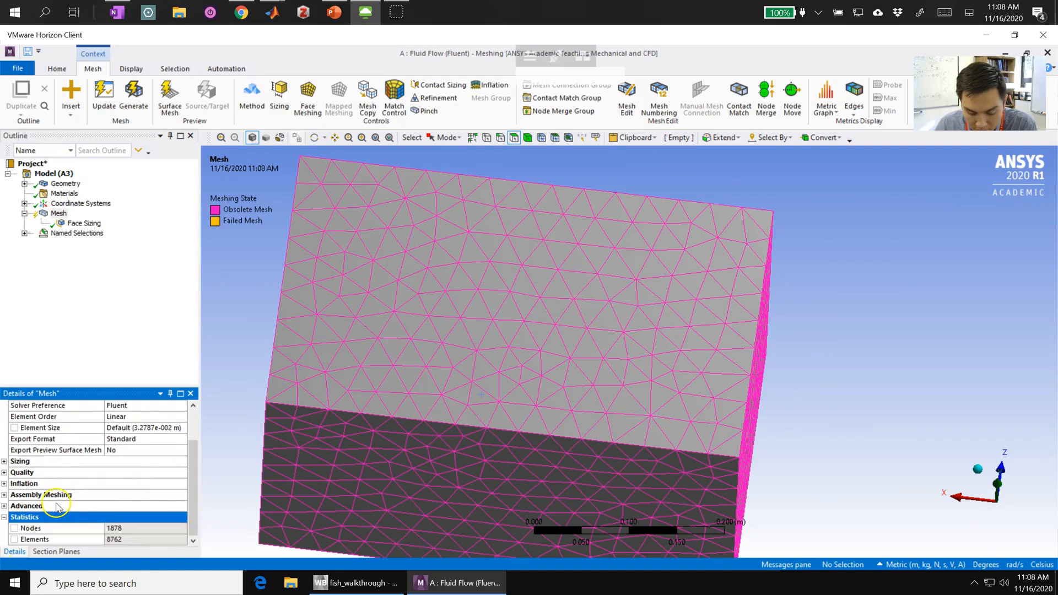
click(116, 541)
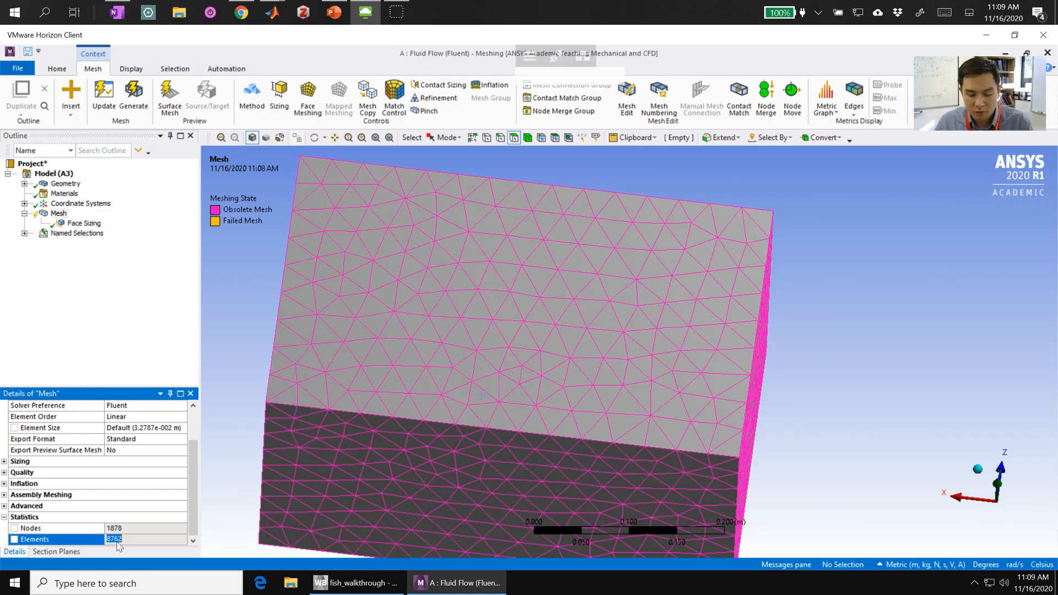
- Update the mesh with the new face sizing and review its node and element statistics
click(102, 94)
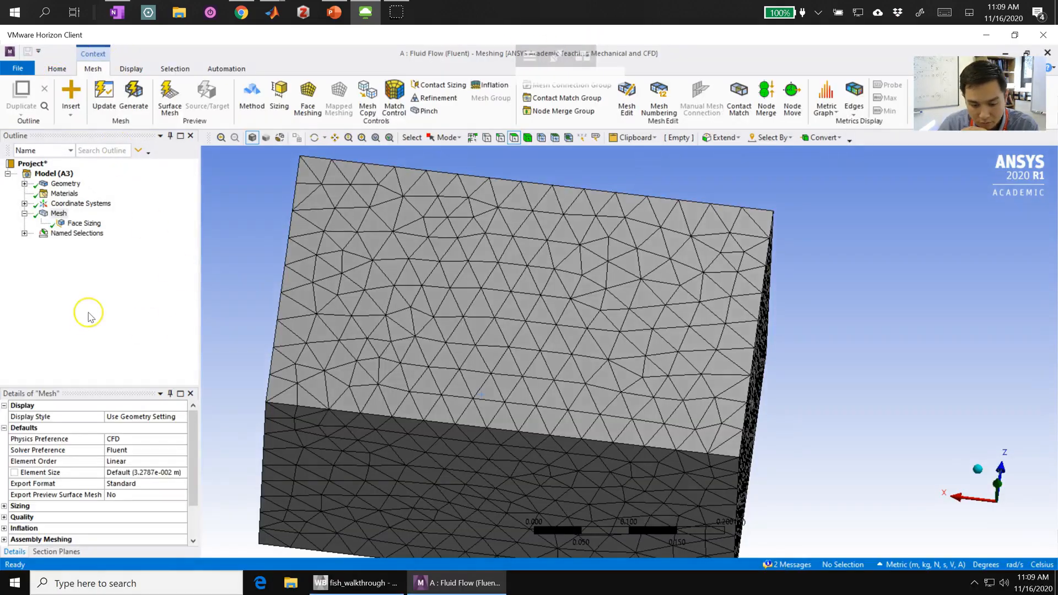
click(75, 224)
scroll(149, 498, down, 1)
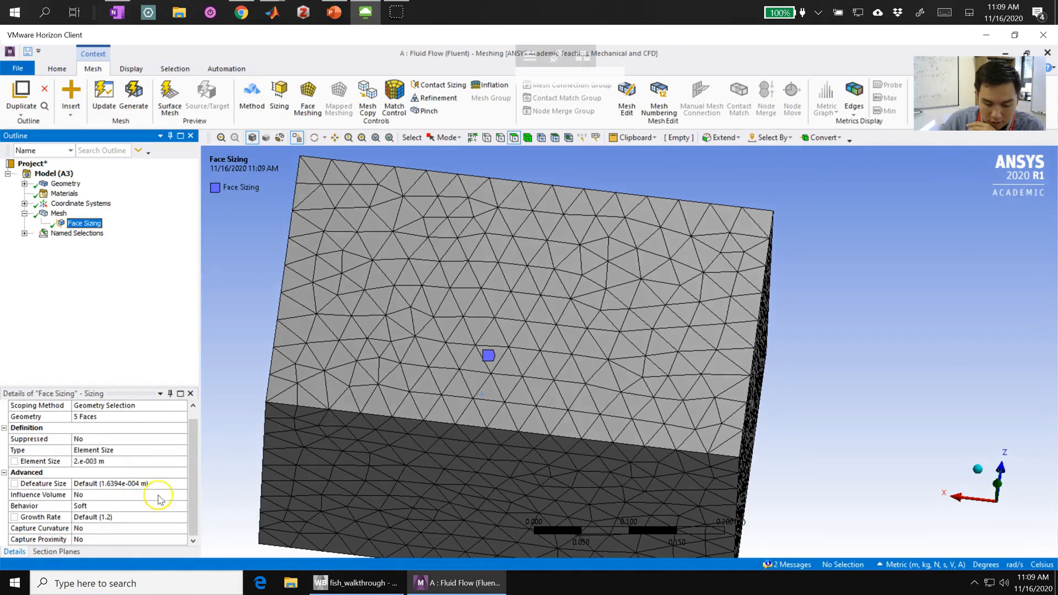
click(59, 213)
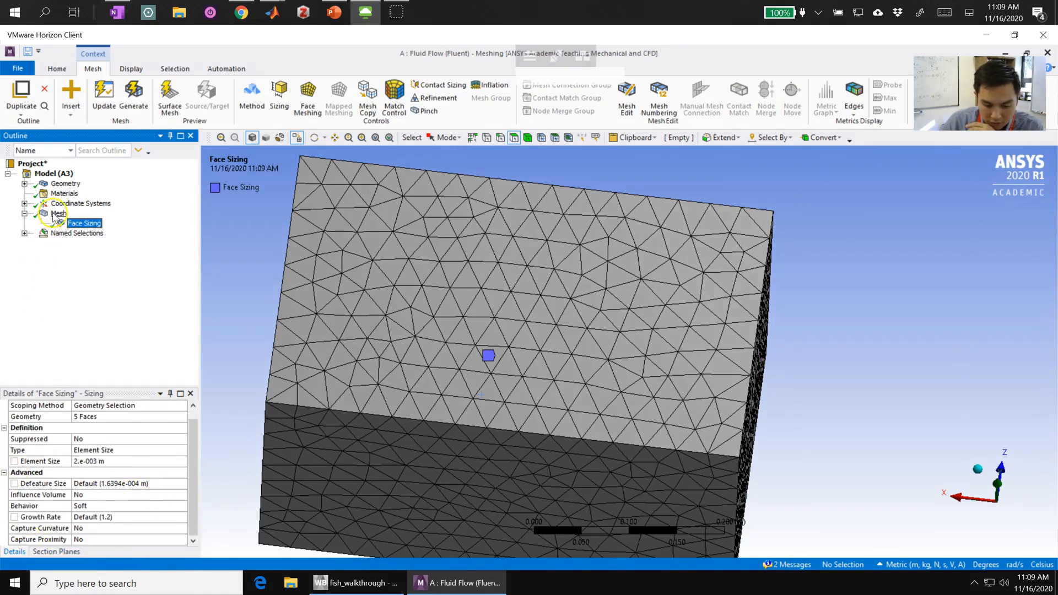
scroll(49, 499, down, 2)
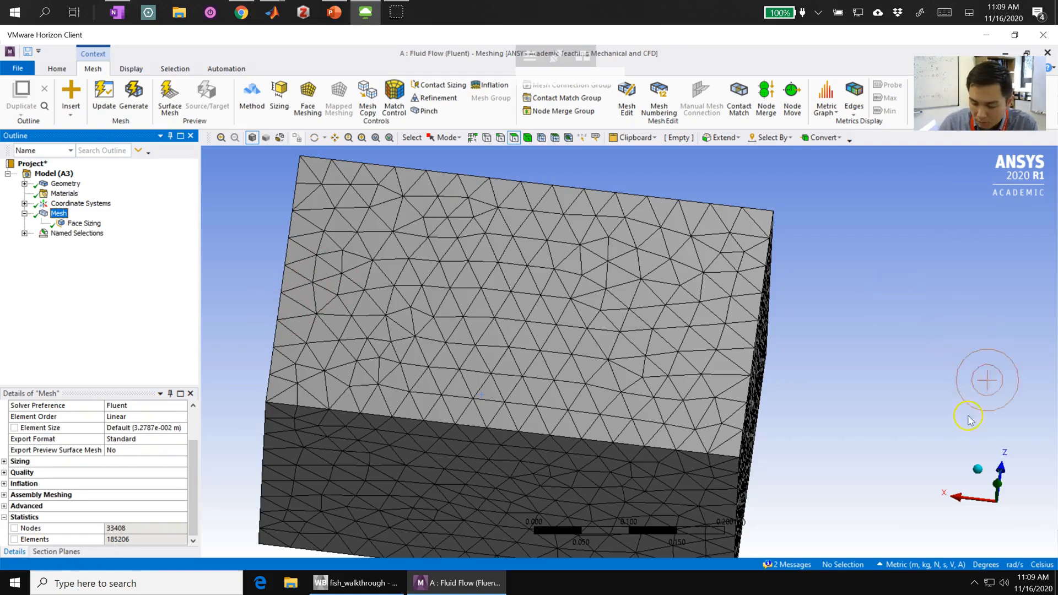
- Look at the domain along the X axis and turn on Section Plane 1 to cut through the mesh
click(974, 498)
scroll(477, 211, up, 2)
scroll(475, 209, down, 5)
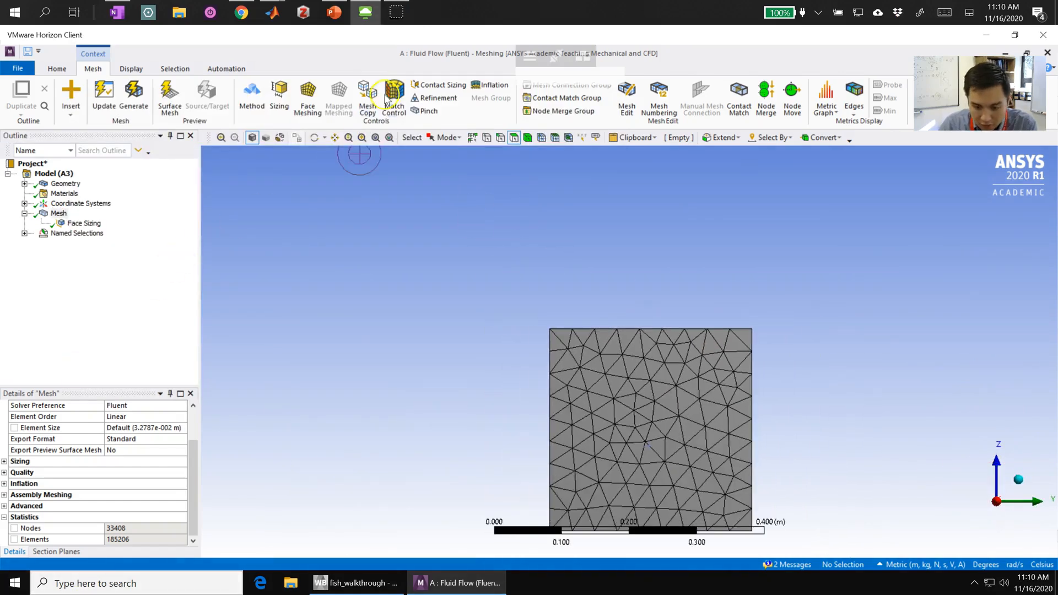
click(55, 67)
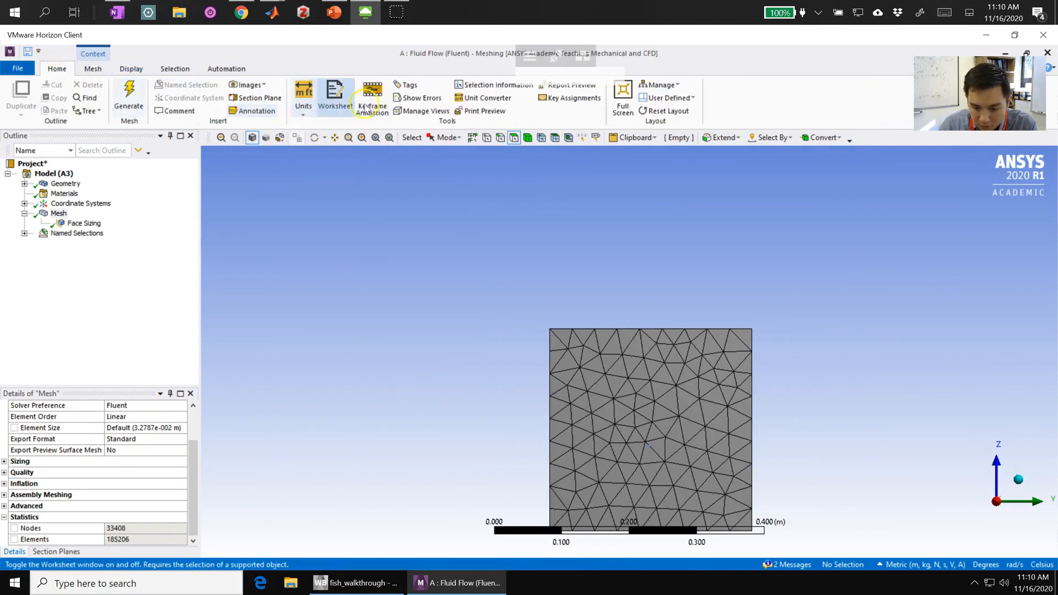
click(254, 98)
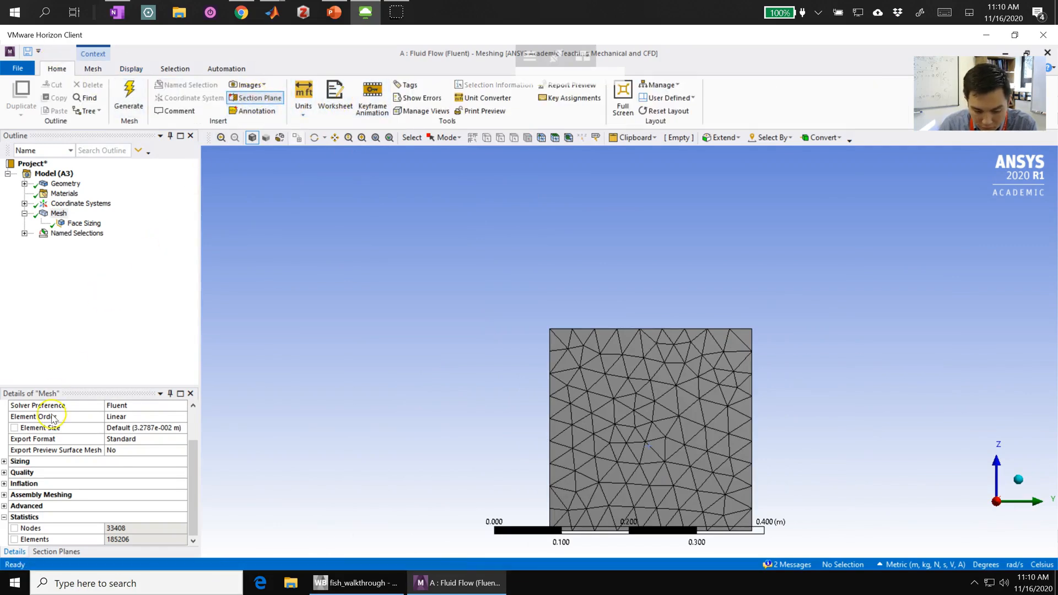
click(56, 552)
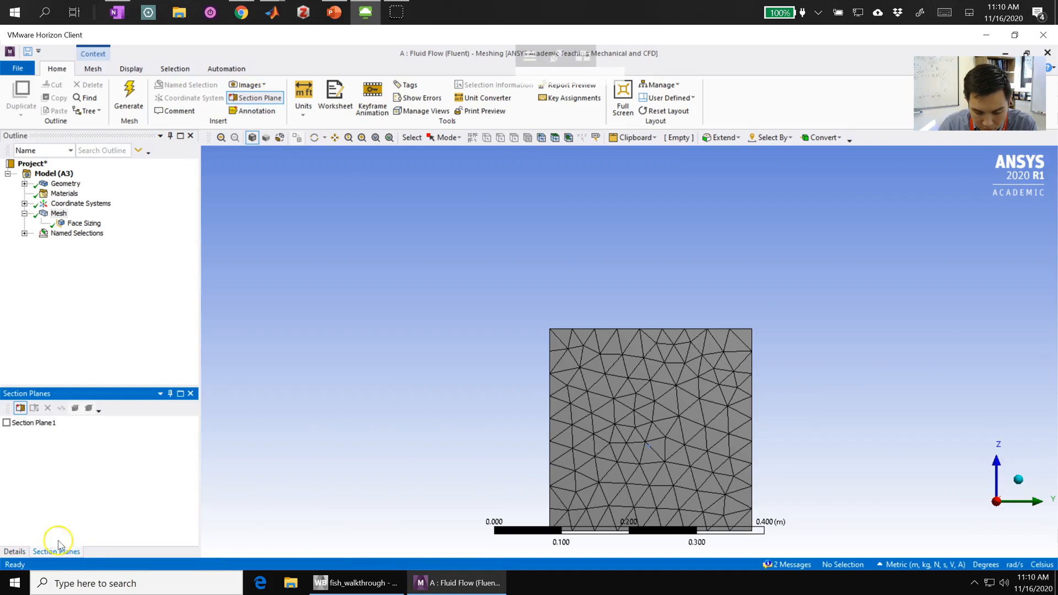
click(6, 423)
- Examine the refined mesh elements around the wedge cavity on the section cut
middle_drag(768, 465, 732, 473)
scroll(686, 478, down, 1)
scroll(653, 455, up, 4)
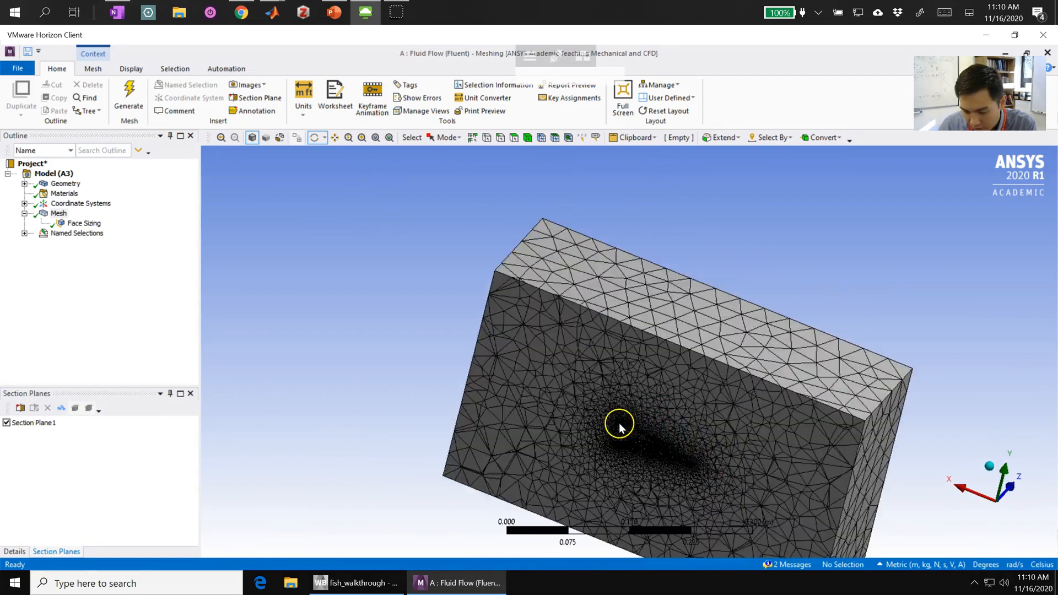
scroll(699, 432, up, 3)
middle_drag(680, 456, 600, 529)
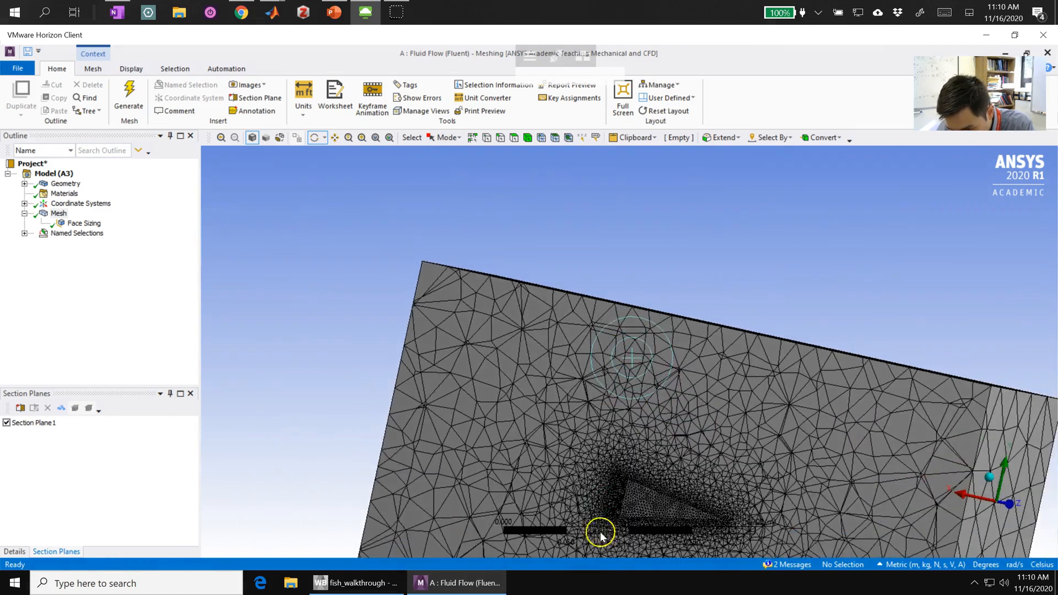
scroll(661, 546, up, 1)
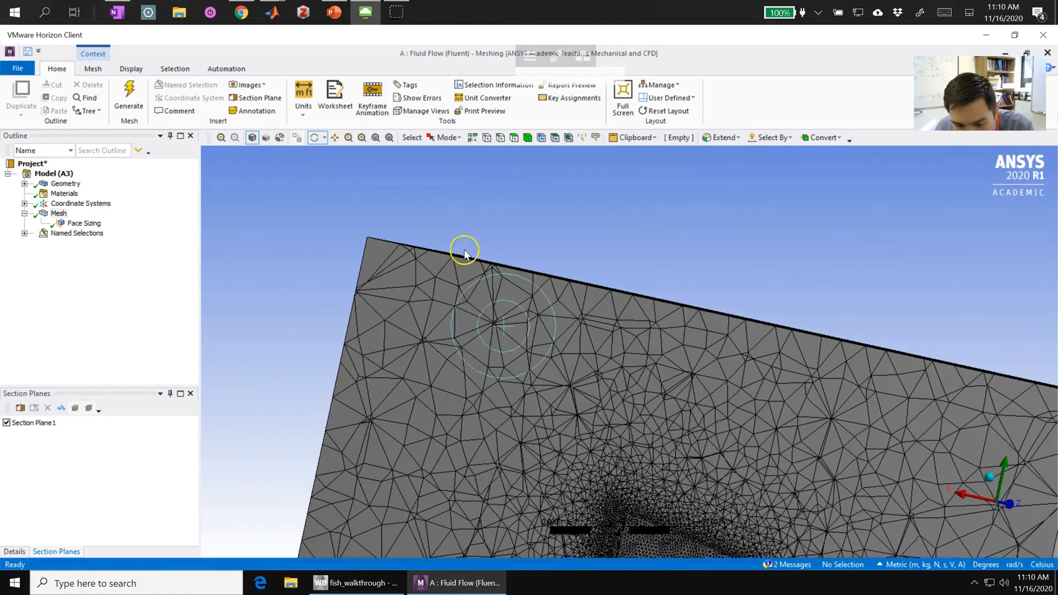
click(334, 137)
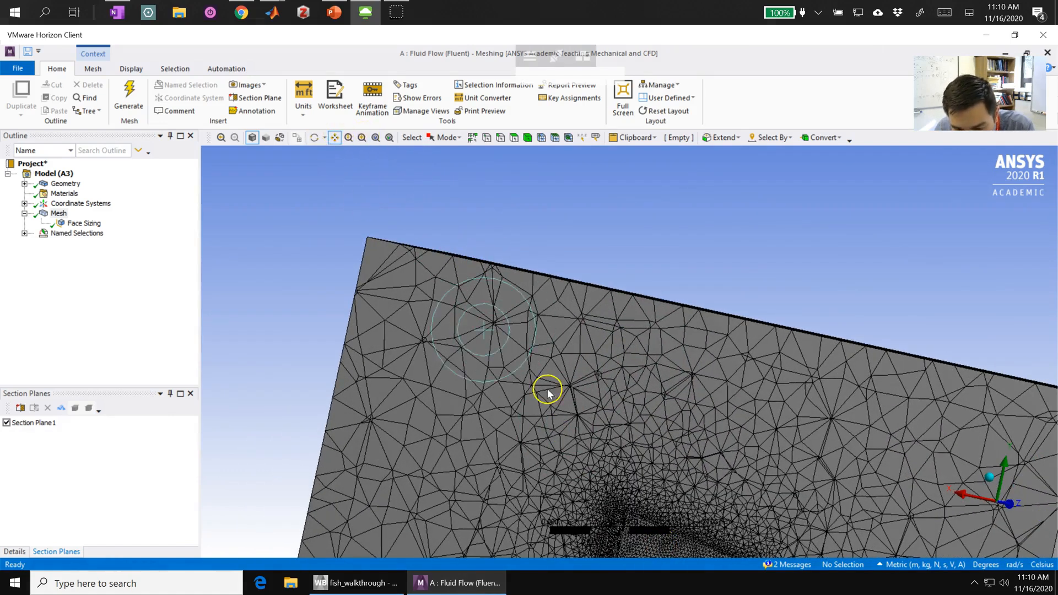
drag(695, 449, 595, 259)
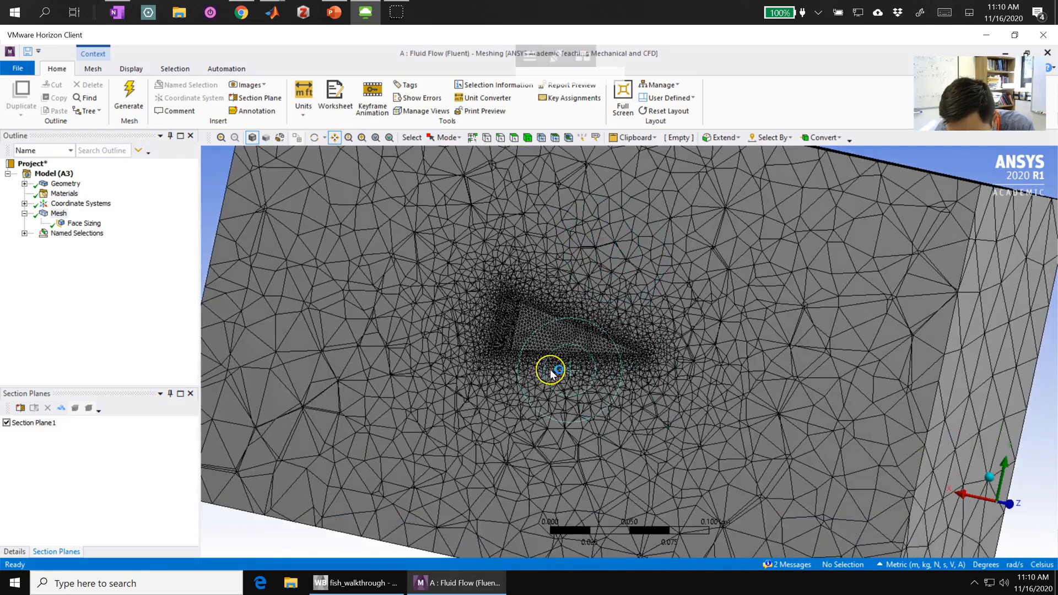
scroll(543, 366, up, 3)
scroll(526, 351, up, 3)
drag(394, 349, 515, 378)
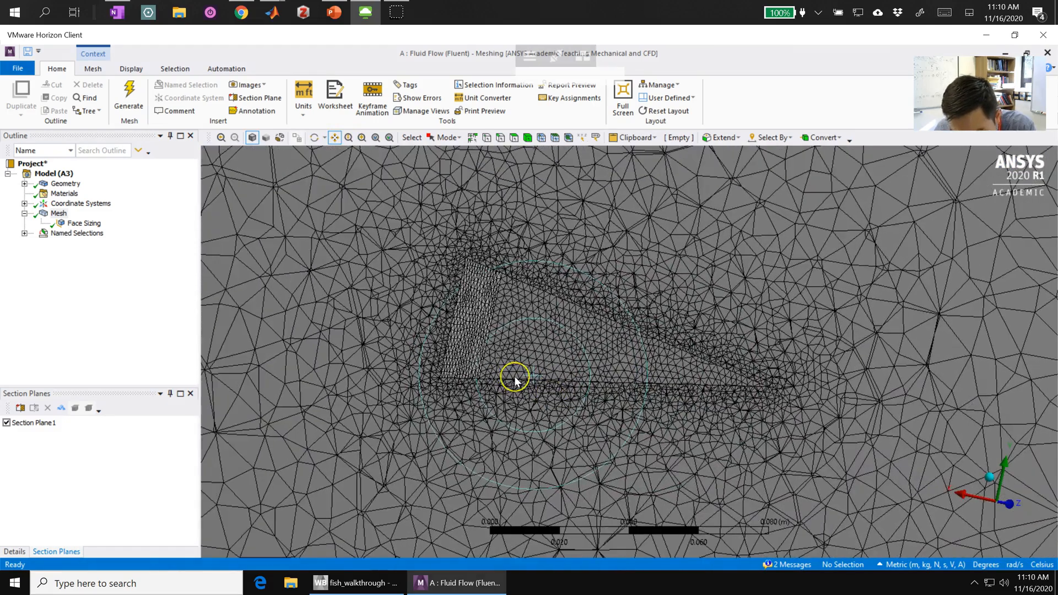